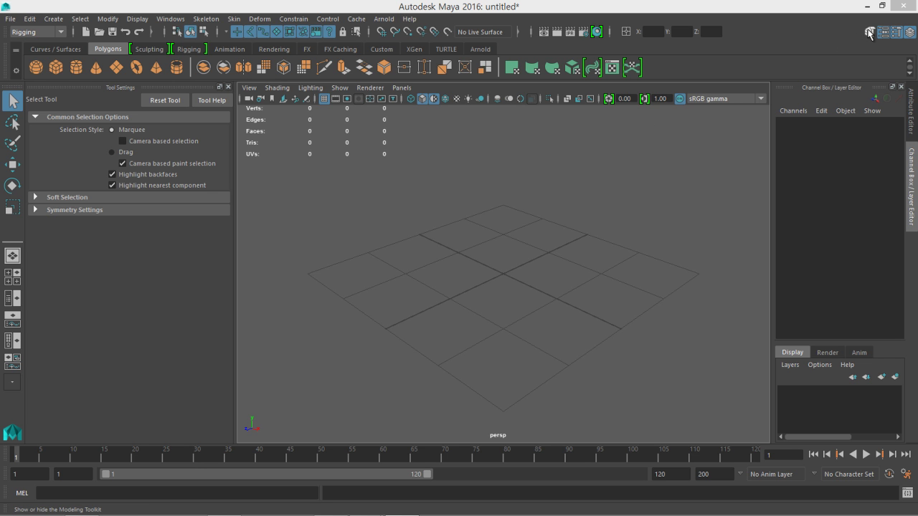
- Check in the Plug-in Manager that modelingToolkit.mll is set to Loaded and Auto load
click(172, 21)
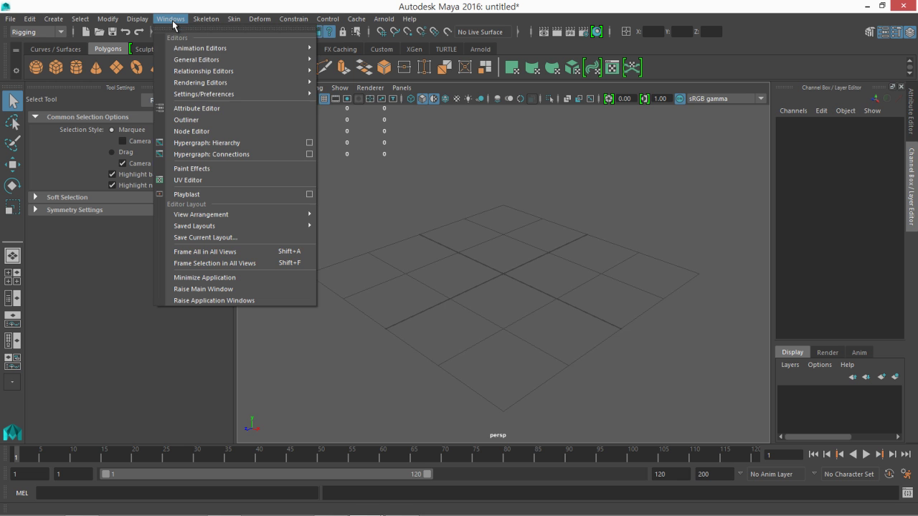
mouse_move(200, 96)
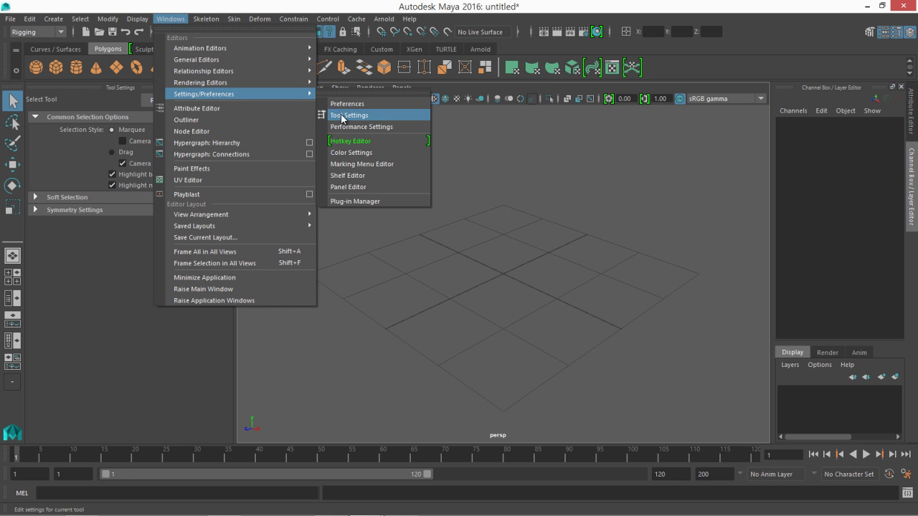
click(357, 201)
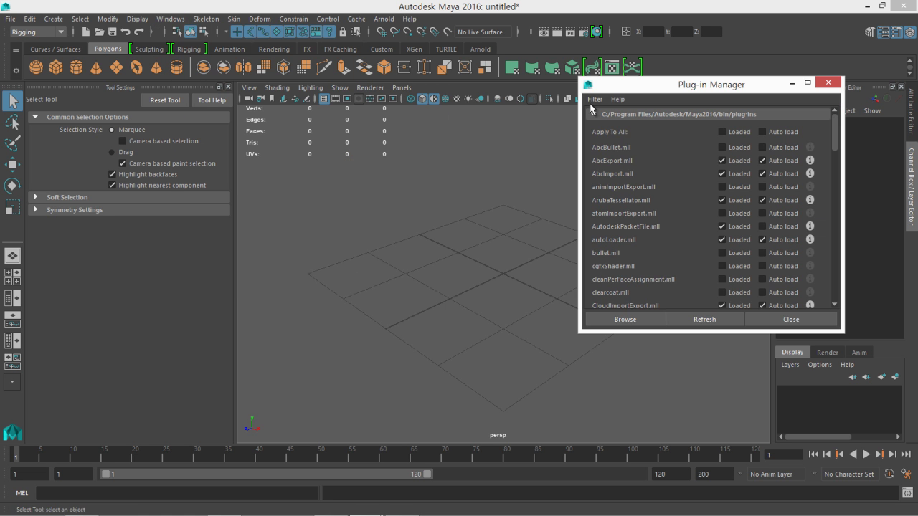
drag(631, 86, 296, 54)
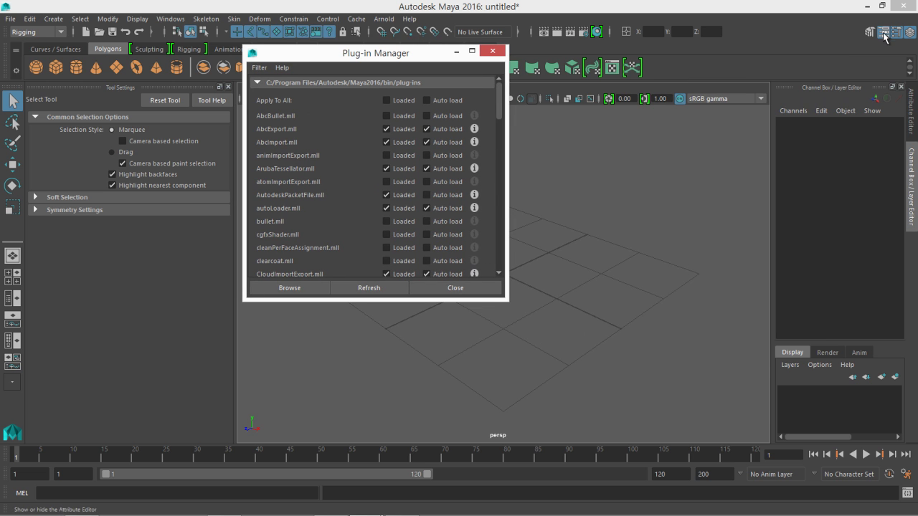
drag(495, 92, 498, 160)
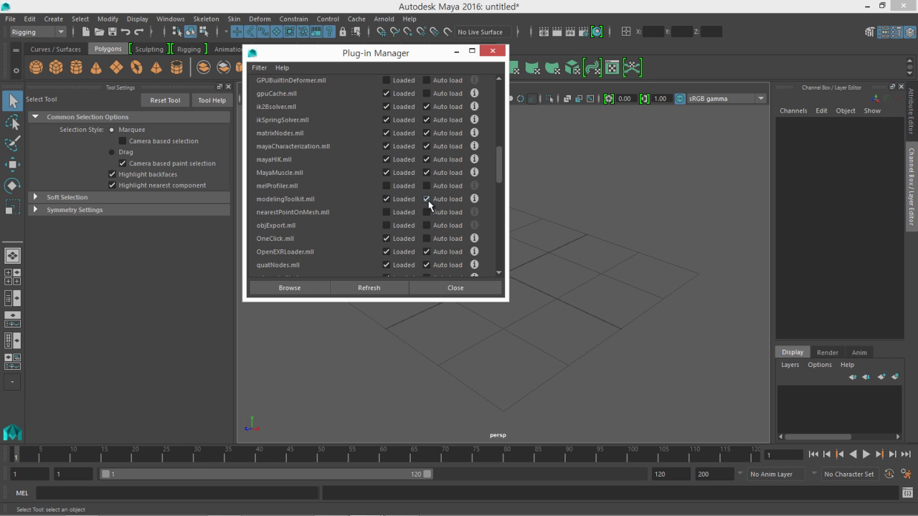
click(450, 289)
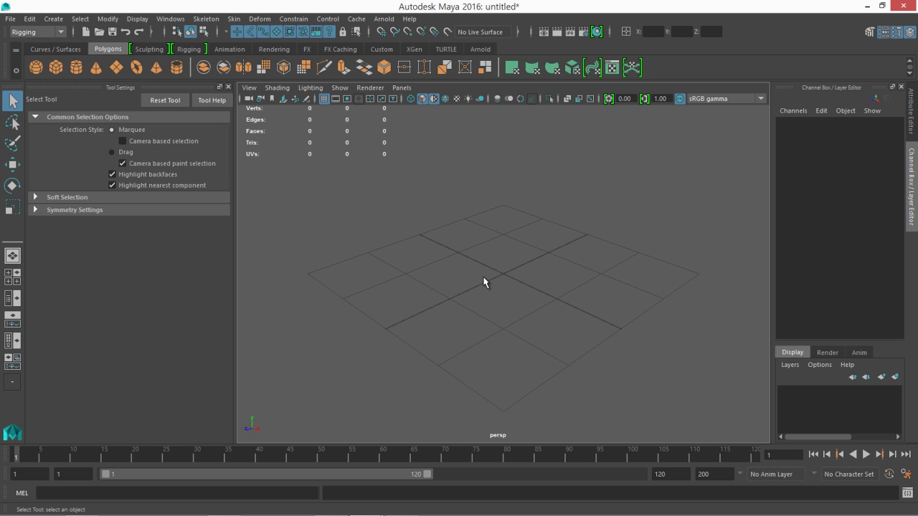
- Show the Modeling Toolkit and create a polygon sphere at the grid's centre
click(870, 32)
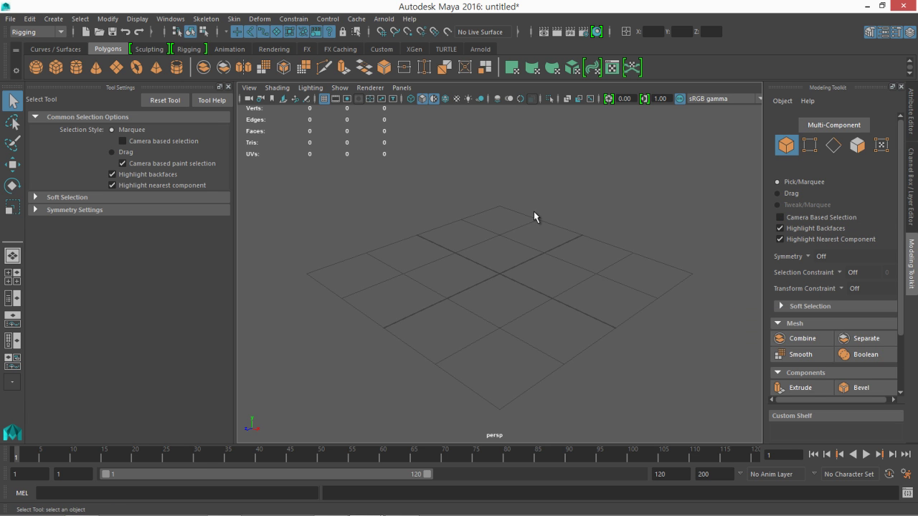
click(34, 68)
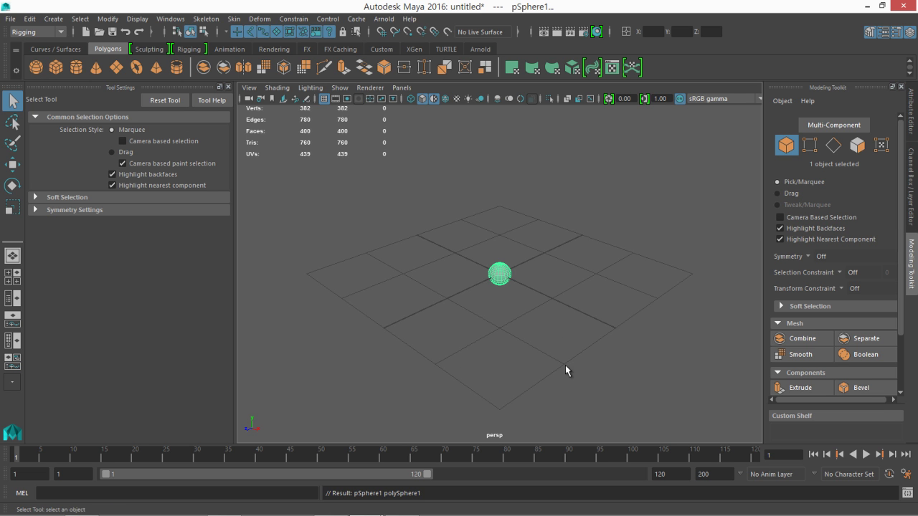
key(f)
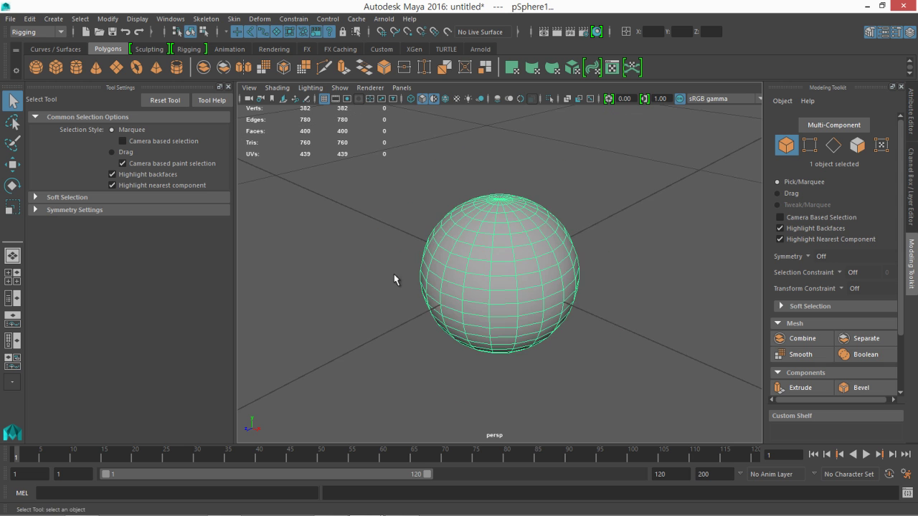
- Try the Legacy Default Viewport renderer on the sphere and return to Viewport 2.0
click(363, 89)
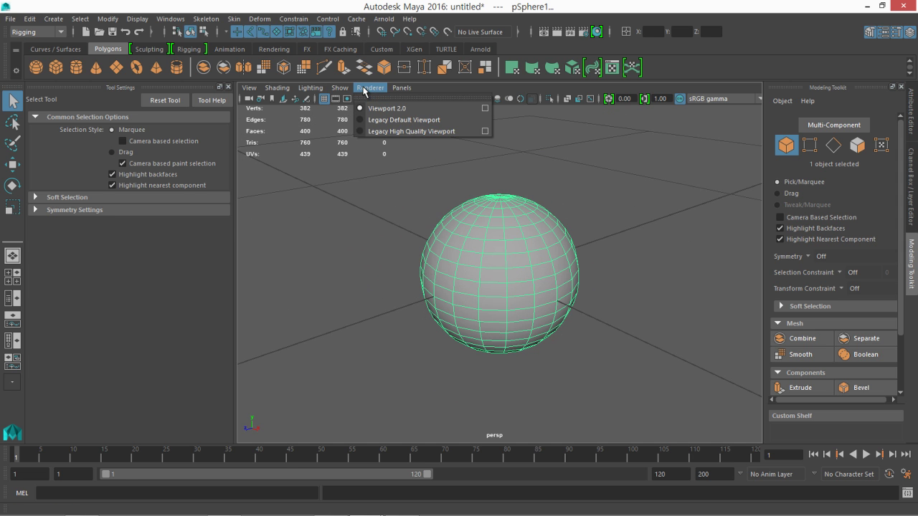
click(376, 108)
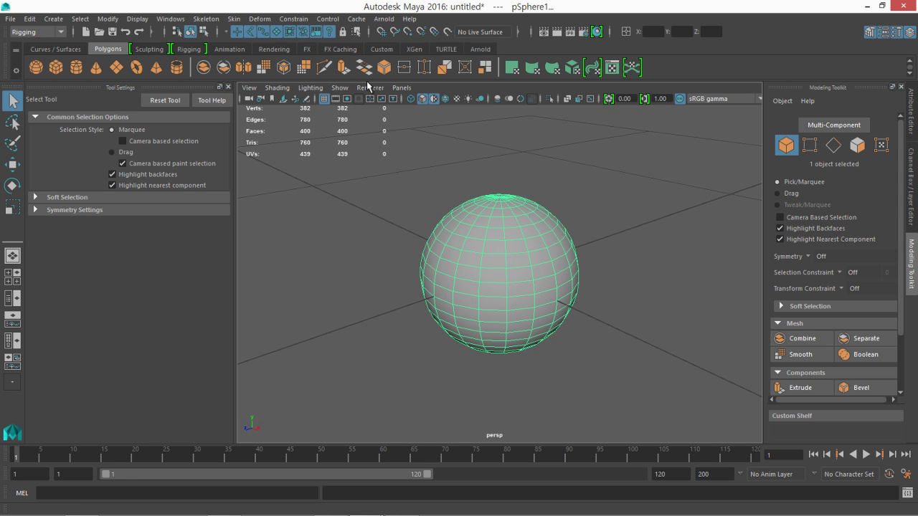
click(369, 89)
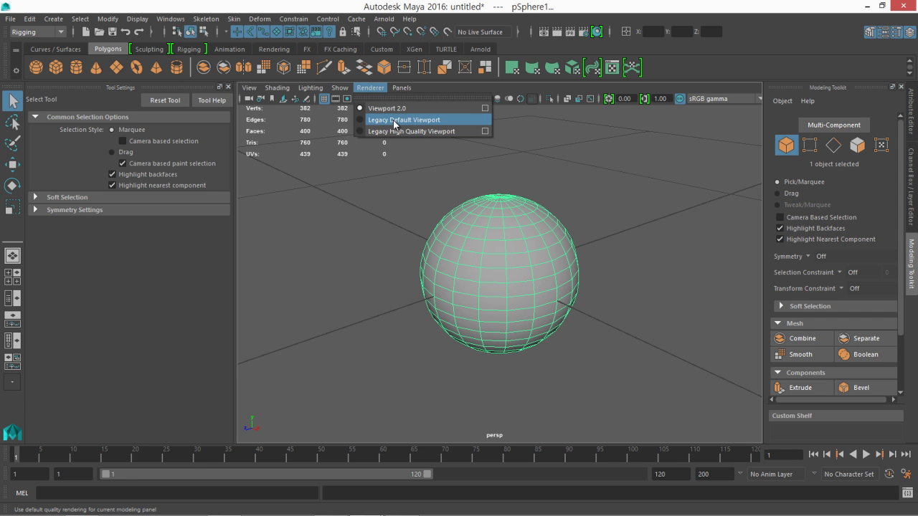
click(394, 120)
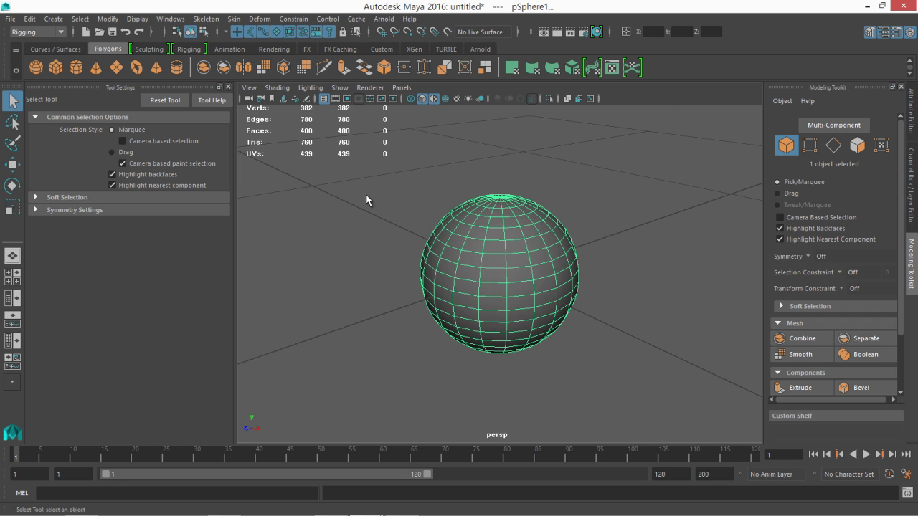
click(369, 87)
click(385, 109)
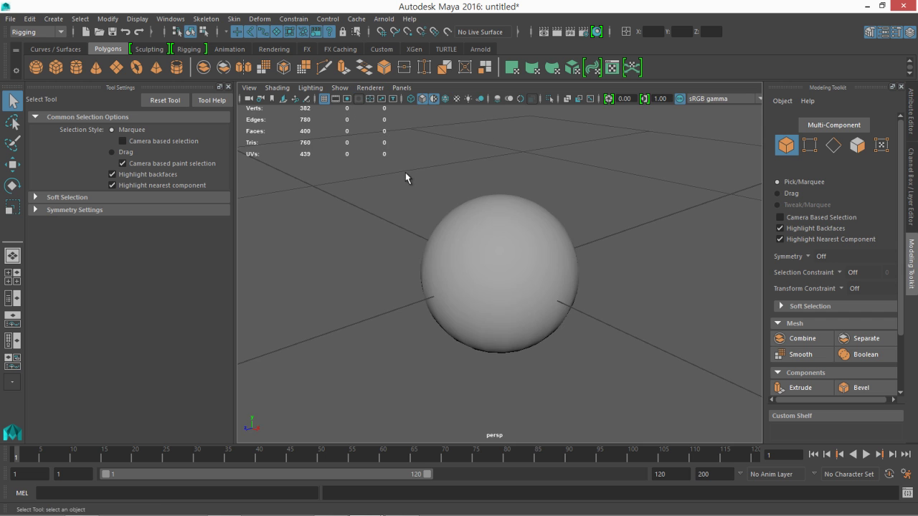
alt+right_drag(420, 256, 578, 333)
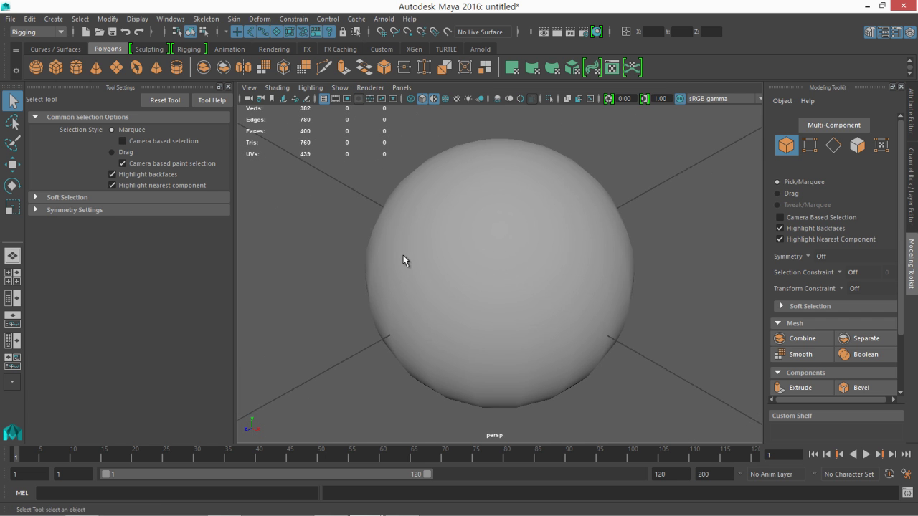
alt+right_drag(404, 260, 368, 242)
click(359, 89)
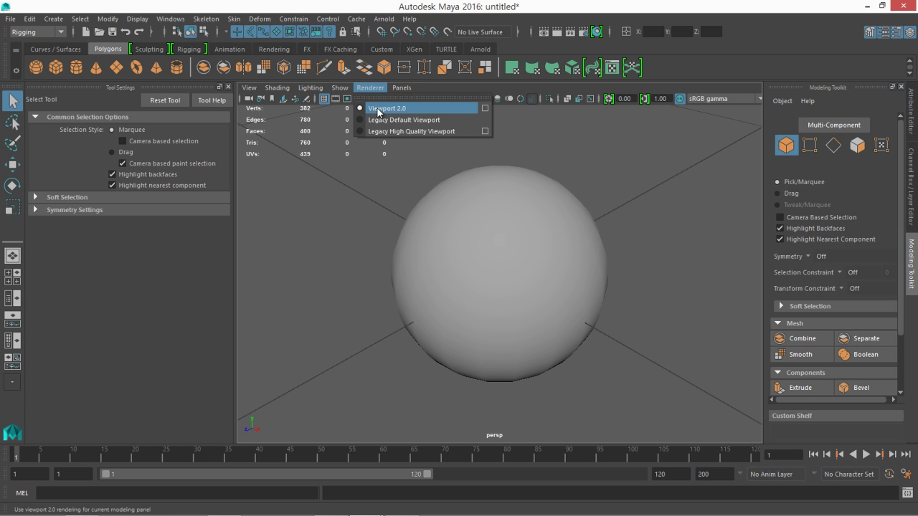
click(380, 109)
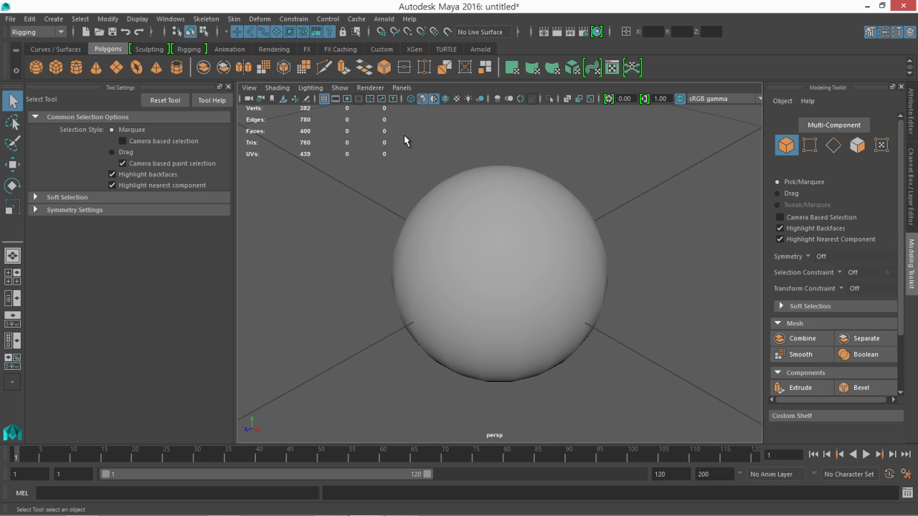
click(369, 88)
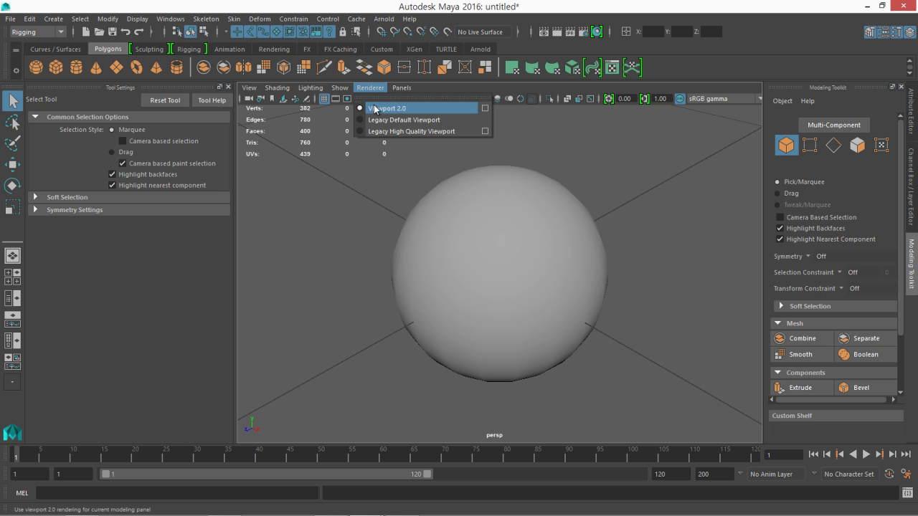
click(383, 193)
- Enable Multi-Component selection on the sphere and pick edges and vertices on its upper front area
click(492, 261)
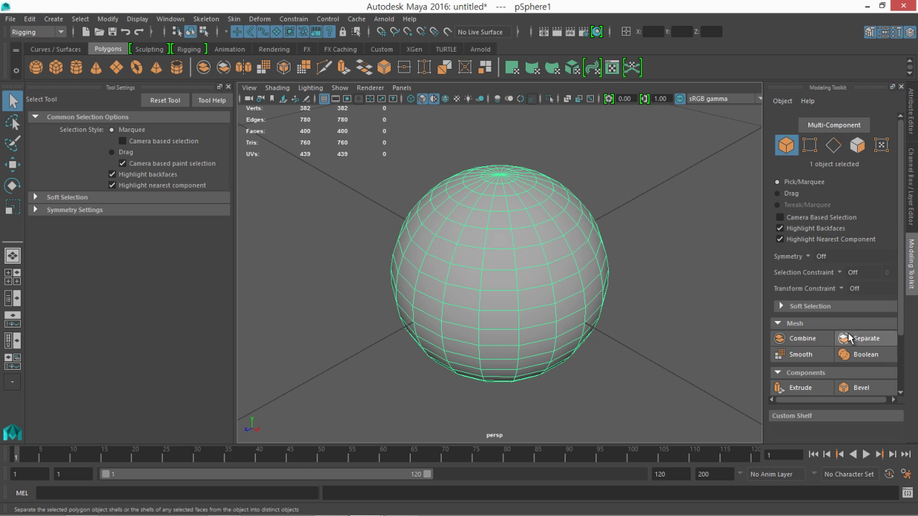
click(833, 126)
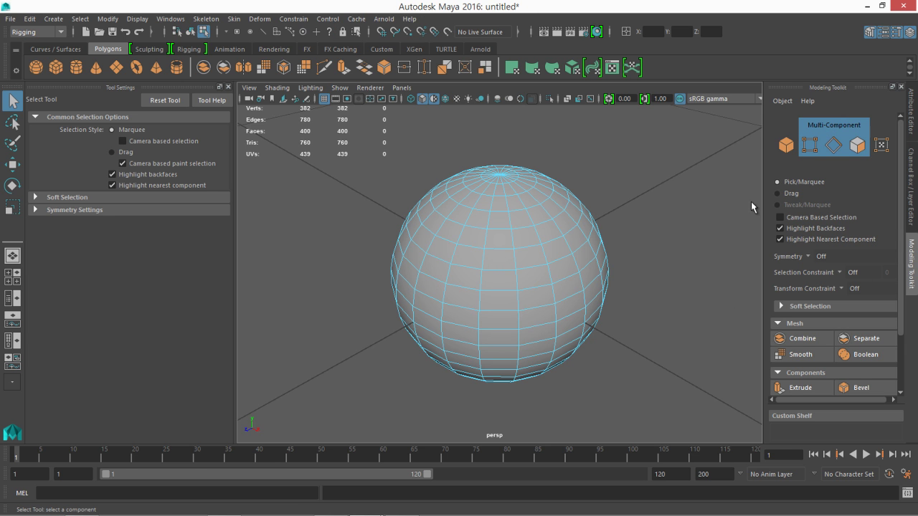
click(507, 233)
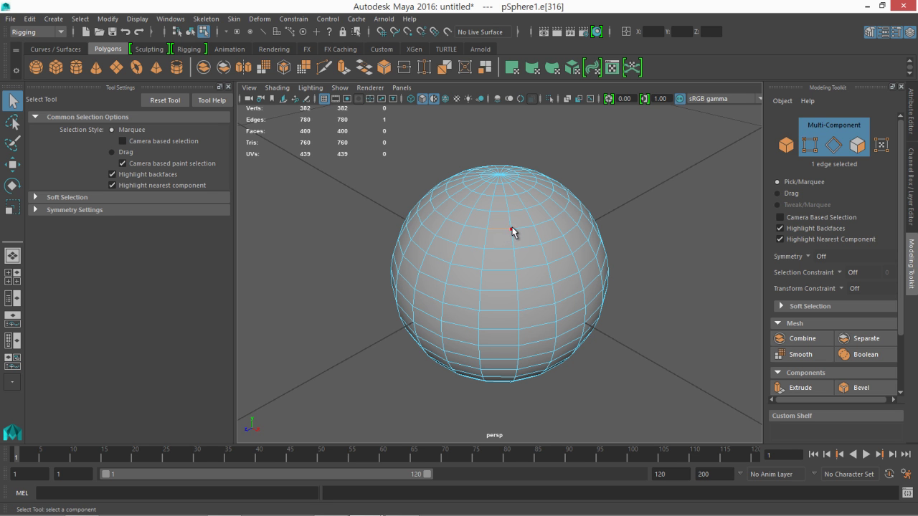
click(513, 238)
click(513, 243)
click(486, 251)
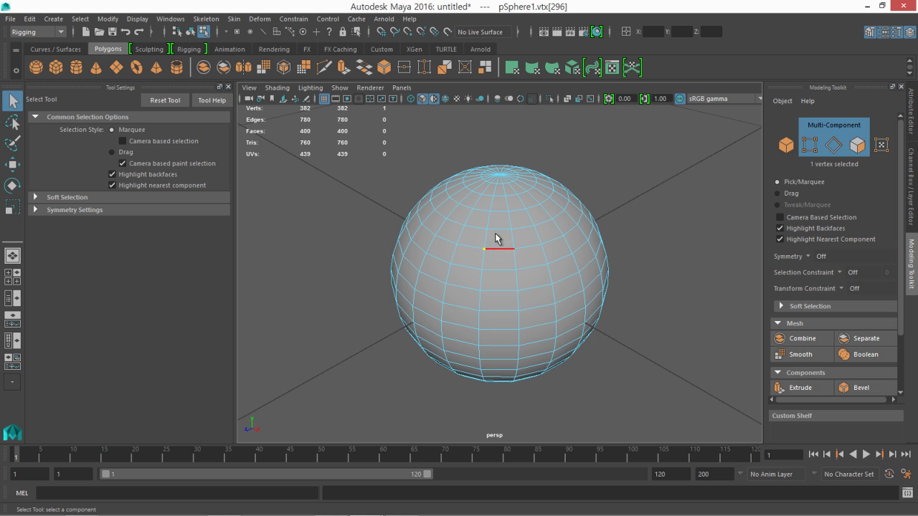
- Switch the sphere to edge-only selection and select a single edge on its upper front
right_drag(494, 232, 545, 158)
click(489, 244)
right_drag(509, 223, 495, 207)
right_drag(483, 174, 485, 140)
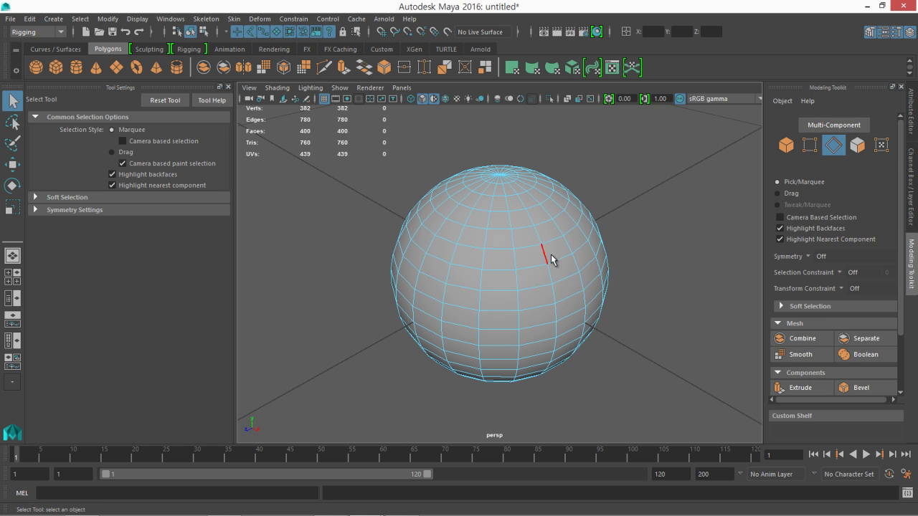
click(512, 235)
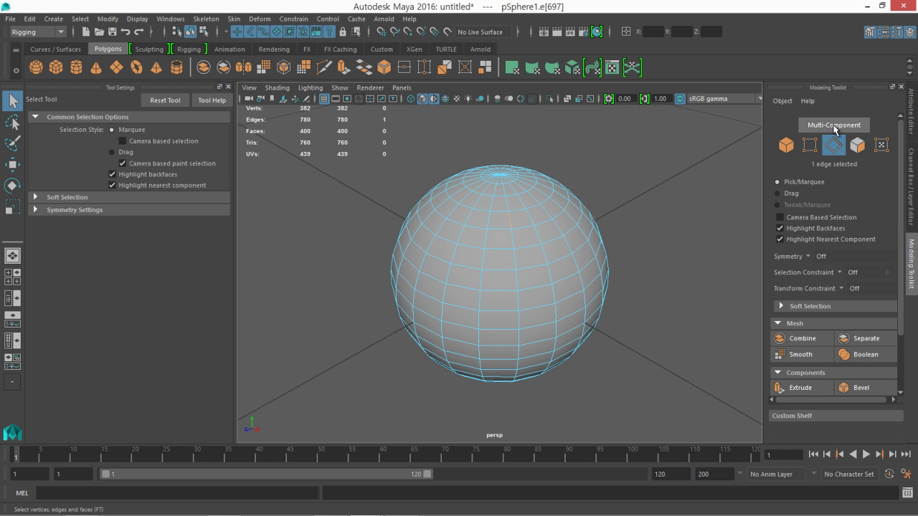
- Return the sphere to Multi-Component selection and pick individual vertices on its upper front
click(834, 126)
click(512, 237)
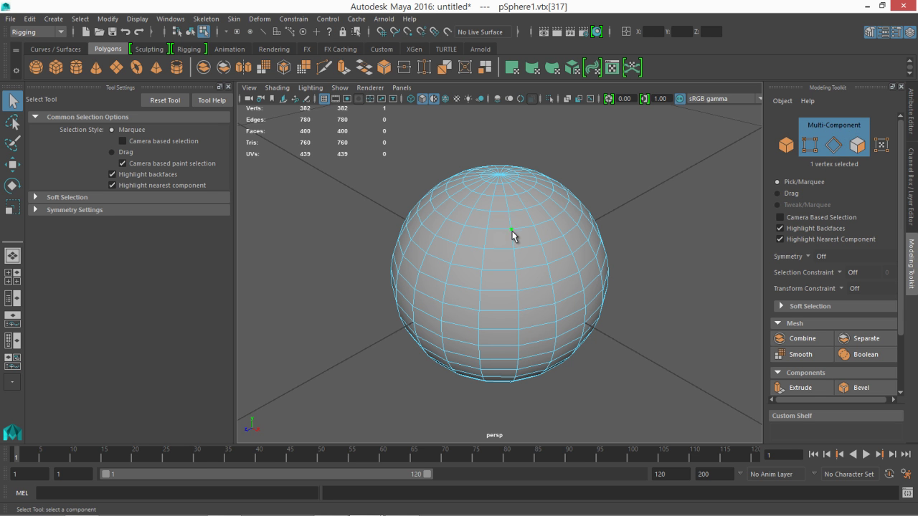
click(514, 246)
click(493, 250)
click(492, 248)
alt+right_drag(461, 293, 545, 322)
click(472, 231)
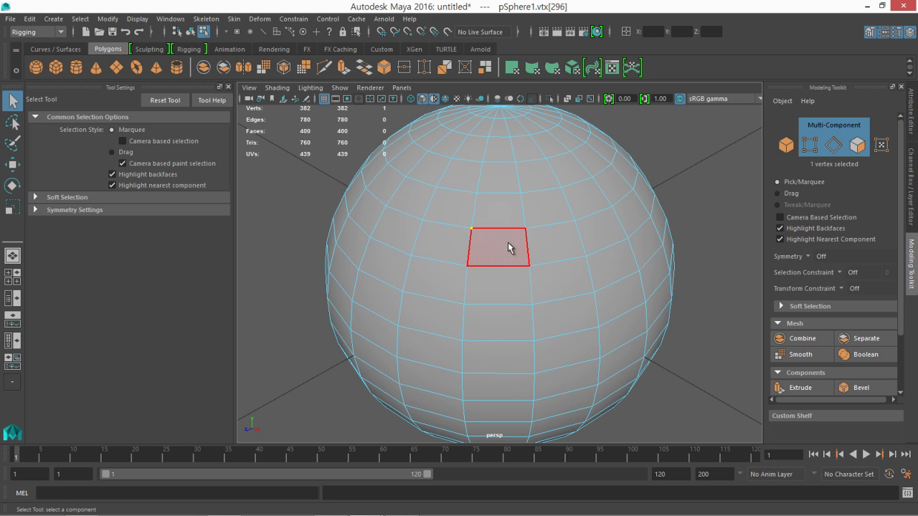
scroll(449, 256, down, 3)
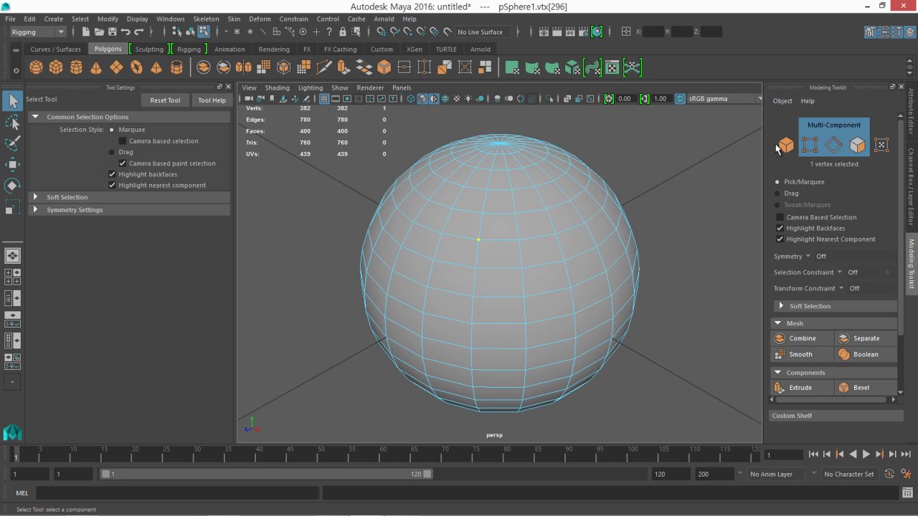
- Try the Drag selection style by painting over the sphere's upper edges, and restore Pick/Marquee
click(777, 193)
mouse_move(468, 190)
mouse_down()
mouse_move(484, 192)
mouse_move(432, 234)
mouse_move(447, 209)
mouse_move(483, 228)
mouse_up()
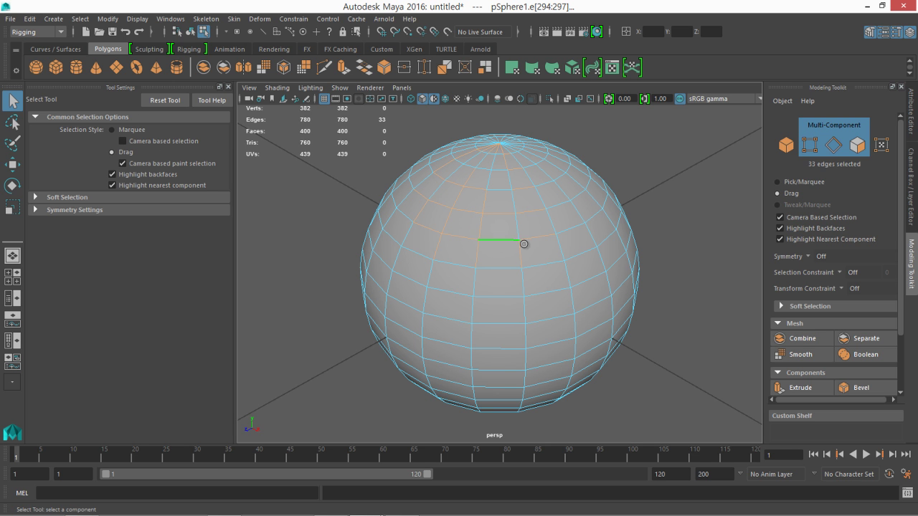
click(790, 182)
- Enable Camera Based Selection and marquee-select only the camera-facing vertices on the sphere's upper part
drag(455, 148, 565, 281)
click(739, 266)
click(781, 218)
drag(412, 210, 498, 284)
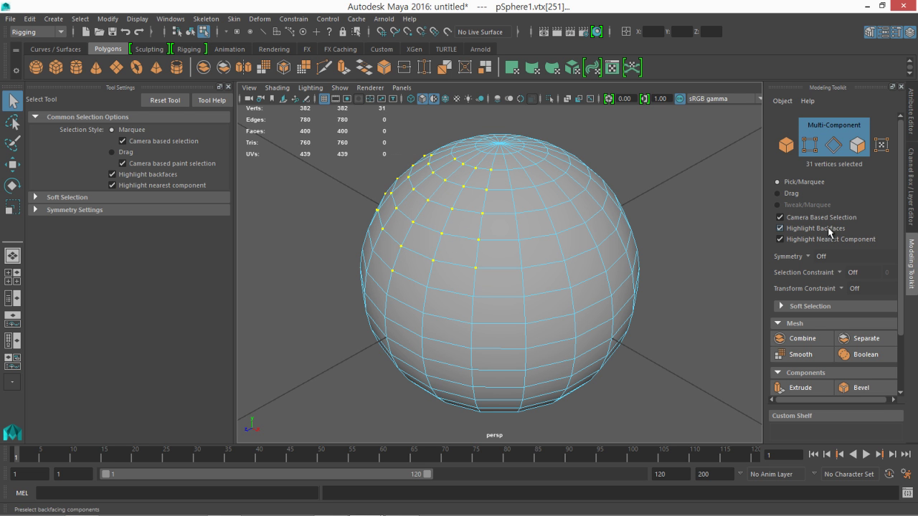
alt+drag(420, 256, 621, 263)
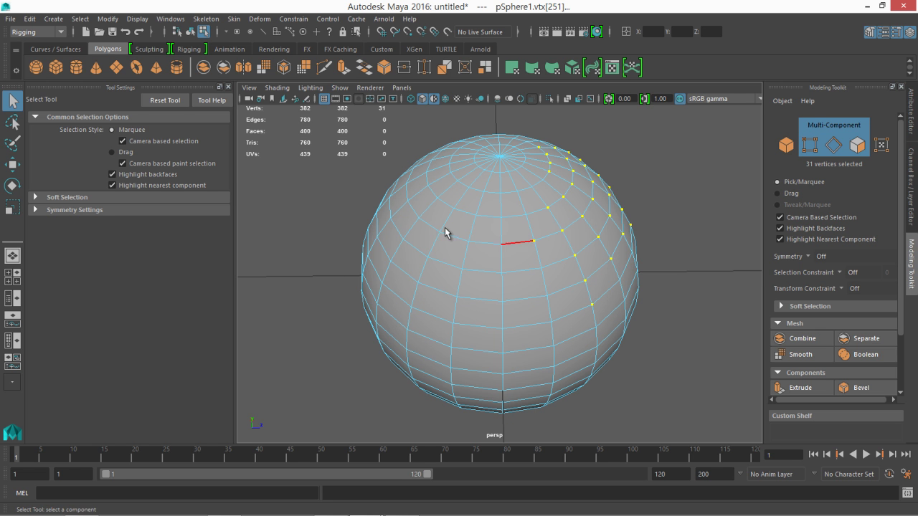
- Turn off Camera Based Selection, marquee-select vertices through the sphere's side, and clear the selection
alt+drag(483, 246, 392, 248)
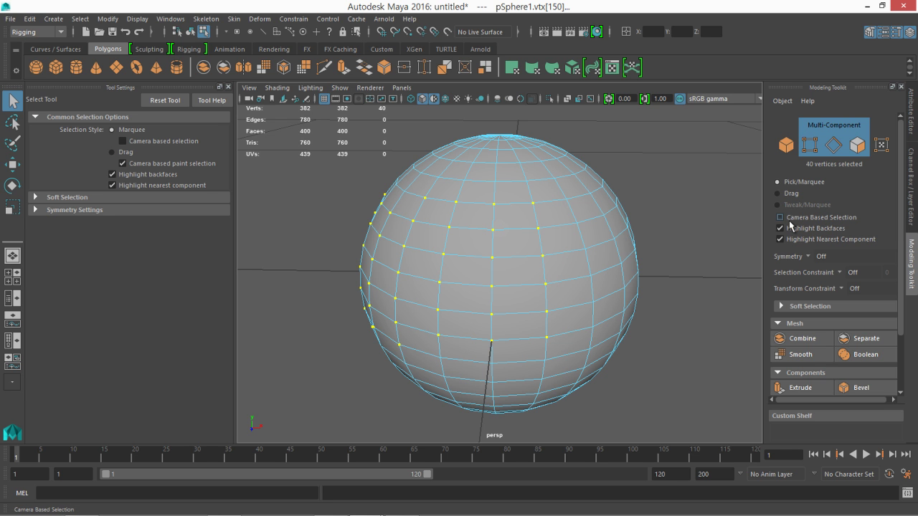
drag(320, 172, 543, 314)
mouse_move(343, 256)
alt+mouse_down()
mouse_move(525, 278)
mouse_move(424, 237)
mouse_move(351, 262)
alt+mouse_up()
click(350, 262)
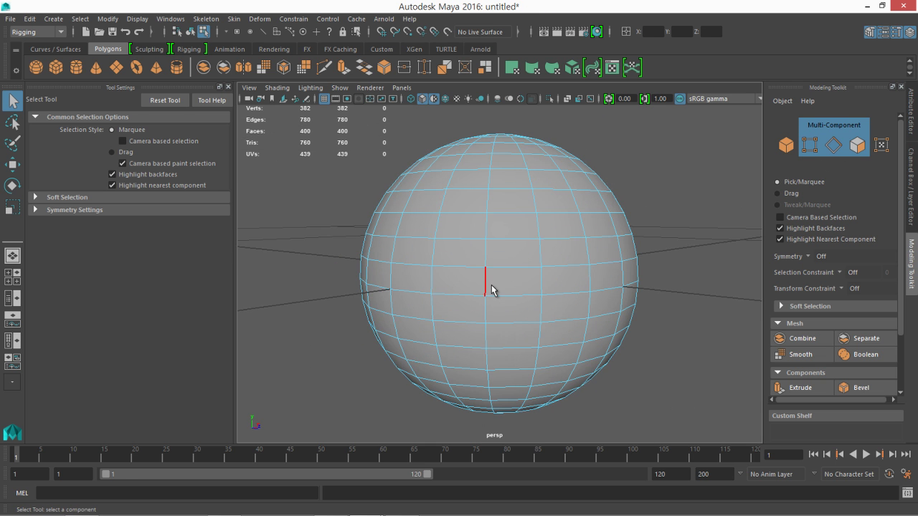
- Review the Symmetry options in the Modeling Toolkit and keep symmetry set to Off
alt+drag(500, 282, 574, 290)
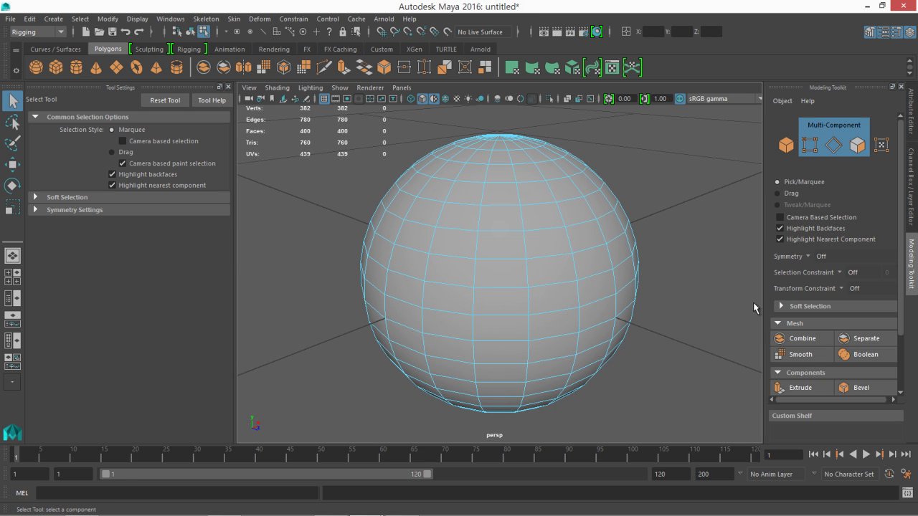
click(811, 258)
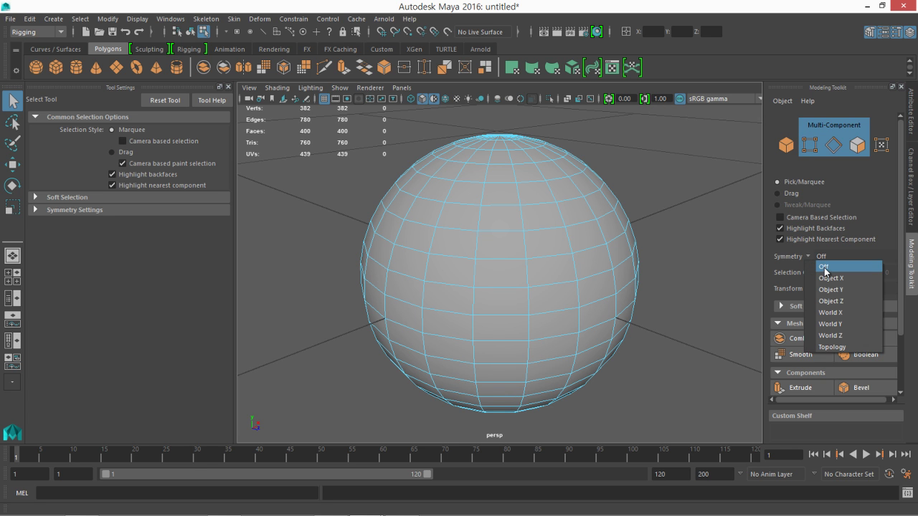
click(823, 266)
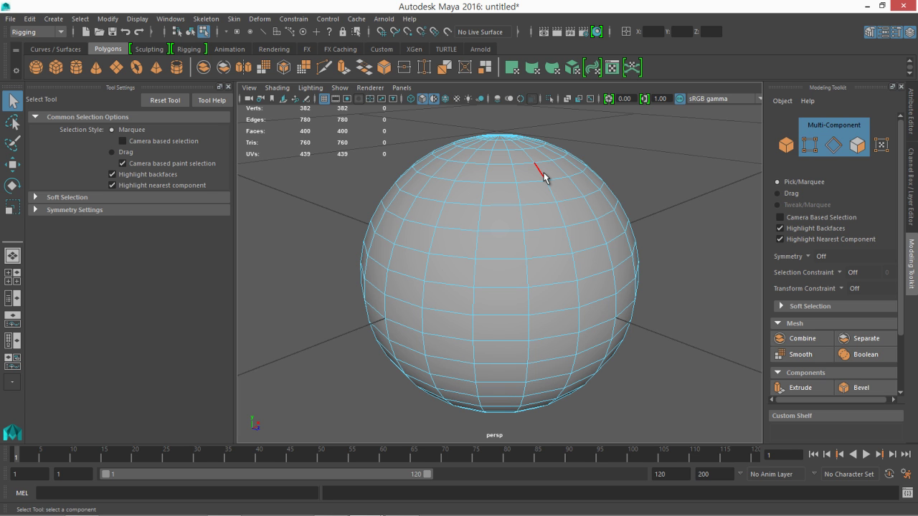
- Return the sphere to object mode, select it, and scale it up uniformly to several times its size
scroll(543, 176, down, 10)
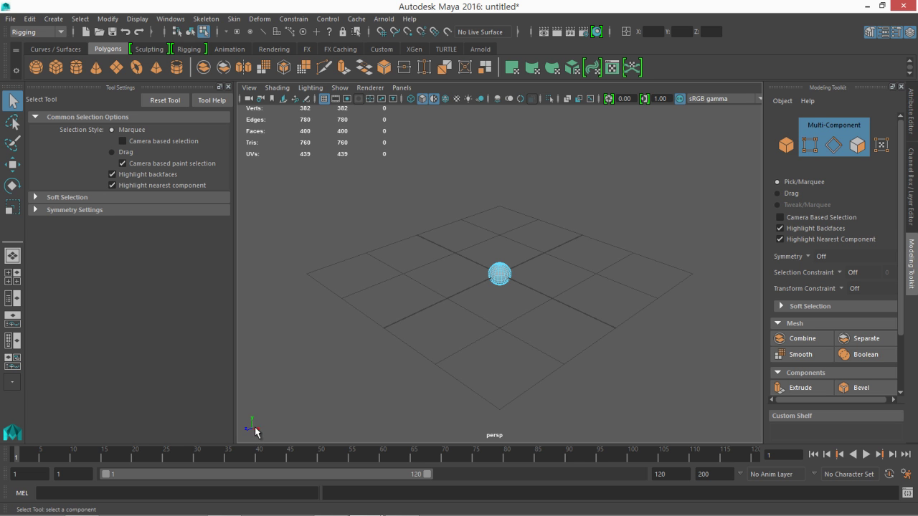
alt+right_drag(451, 322, 738, 393)
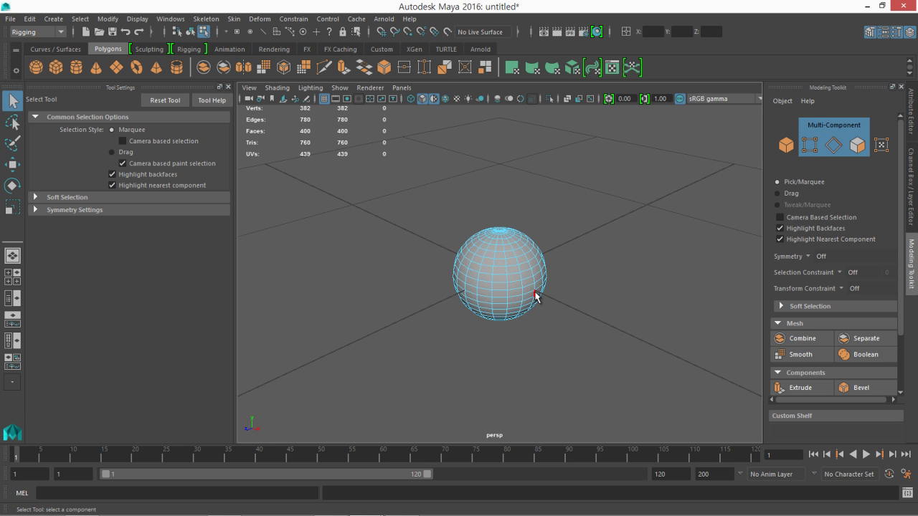
right_drag(480, 261, 561, 144)
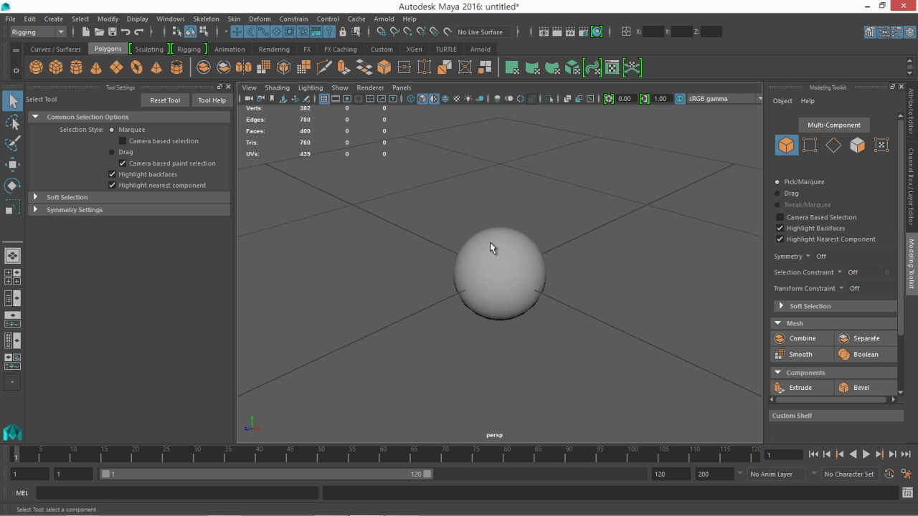
click(481, 296)
alt+right_drag(483, 308, 325, 249)
key(r)
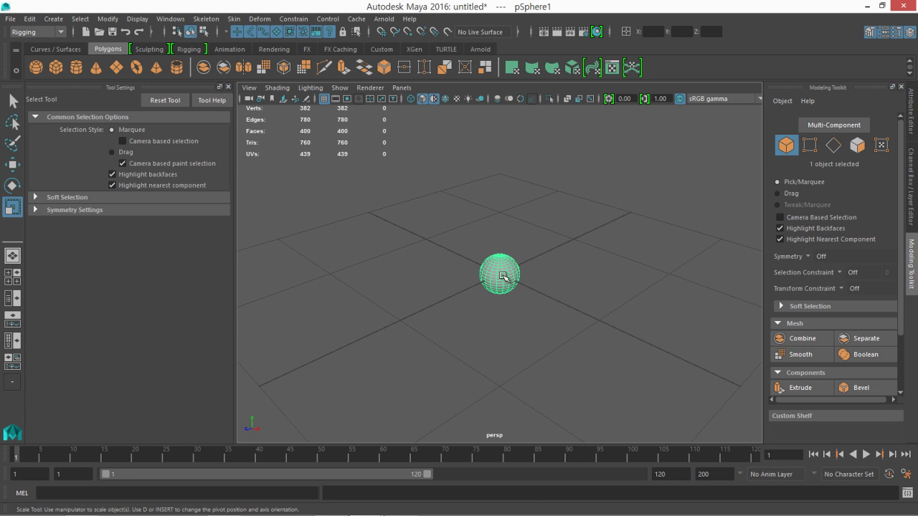
drag(550, 283, 753, 325)
alt+right_drag(445, 309, 411, 304)
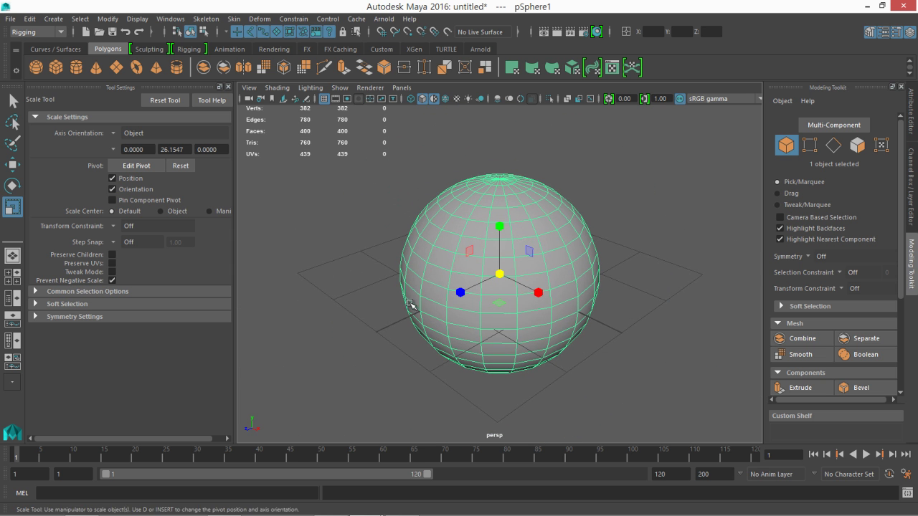
- Set the Modeling Toolkit symmetry to Object X and switch the sphere to edge selection
click(808, 257)
click(836, 276)
alt+drag(482, 257, 362, 302)
alt+drag(385, 215, 388, 282)
alt+drag(479, 301, 491, 267)
right_click(529, 278)
right_drag(537, 174, 530, 143)
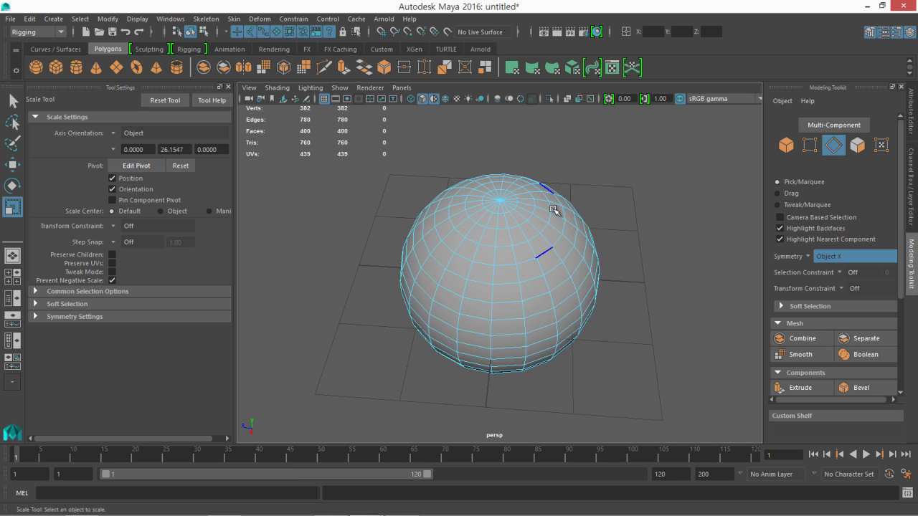
- Select different edges on the sphere's front one after another to try the mirrored selection across X
click(551, 281)
alt+drag(531, 301, 443, 356)
alt+drag(488, 322, 506, 248)
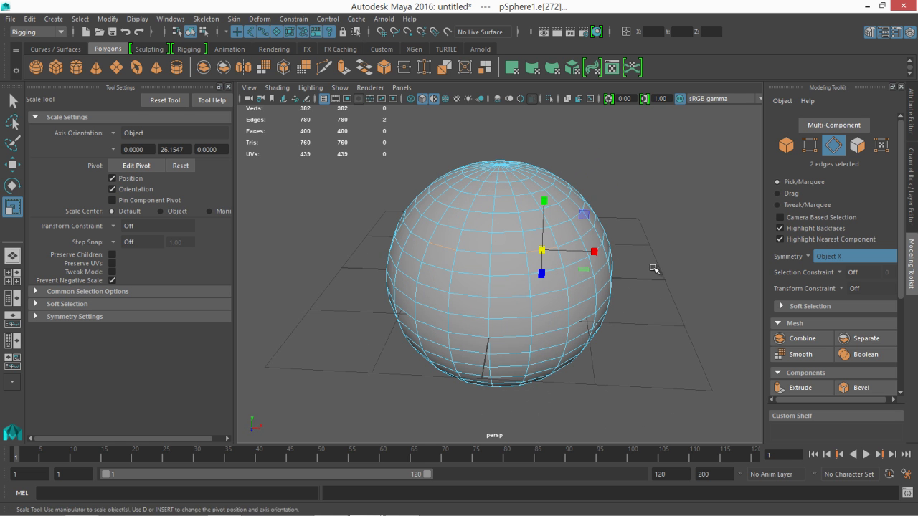
click(518, 253)
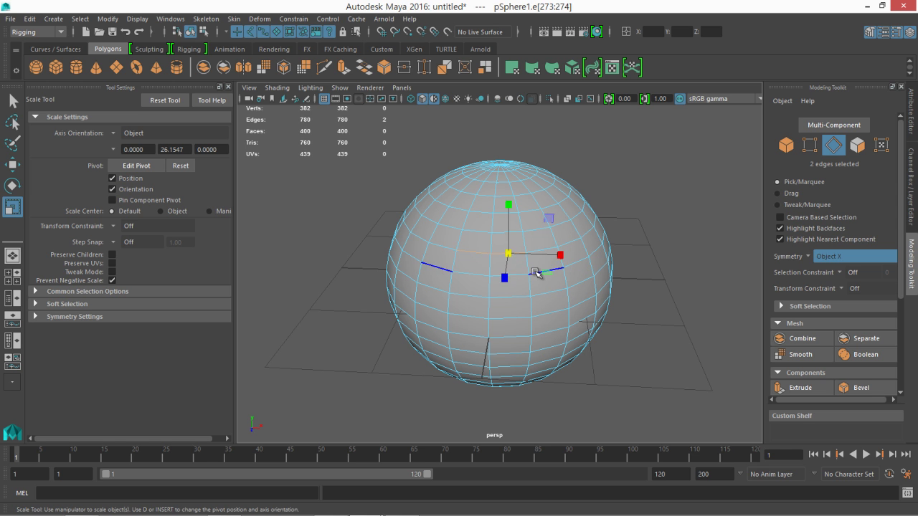
click(536, 274)
- Try the Object Y symmetry setting on the sphere's edges
click(808, 257)
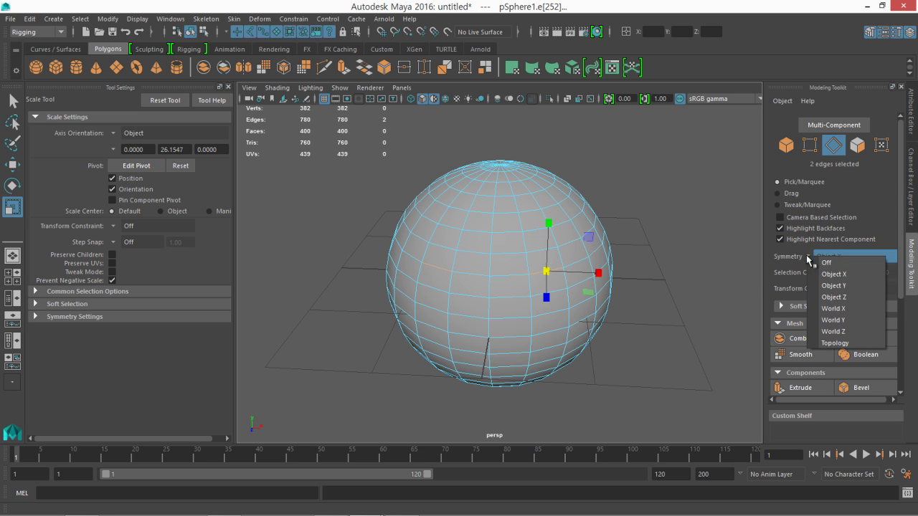
click(834, 285)
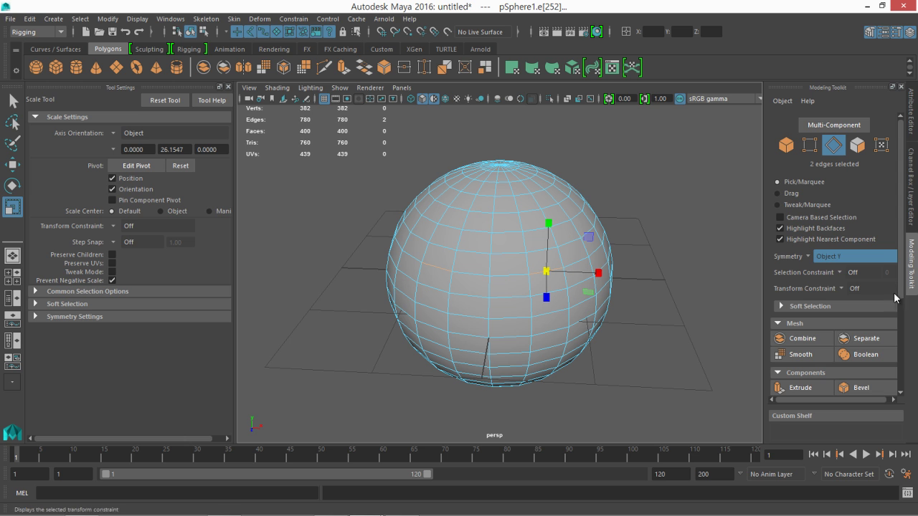
click(807, 257)
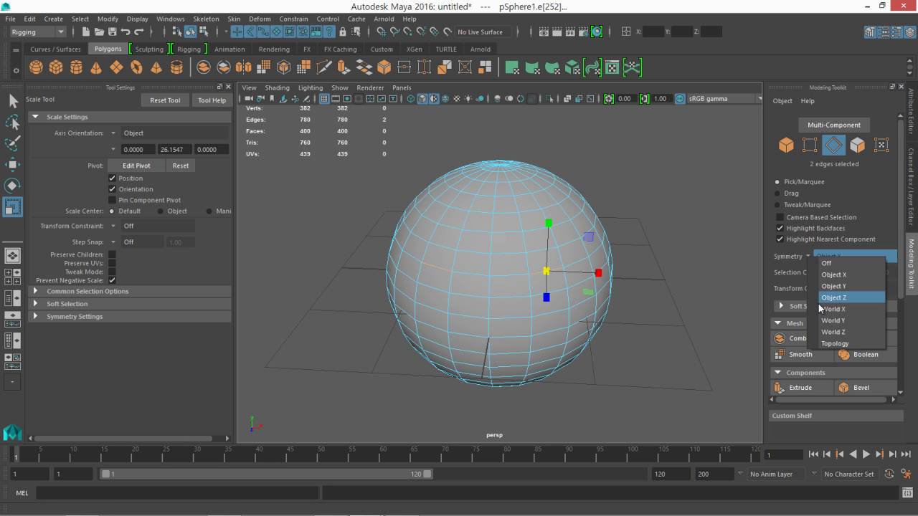
click(826, 287)
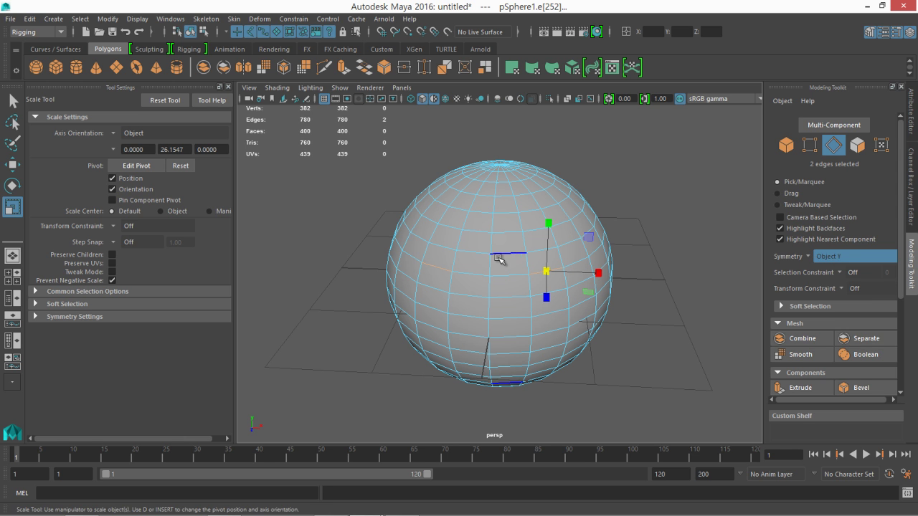
- Set symmetry back to Object X and select a mirrored pair of faces on the sphere's upper sides
click(807, 257)
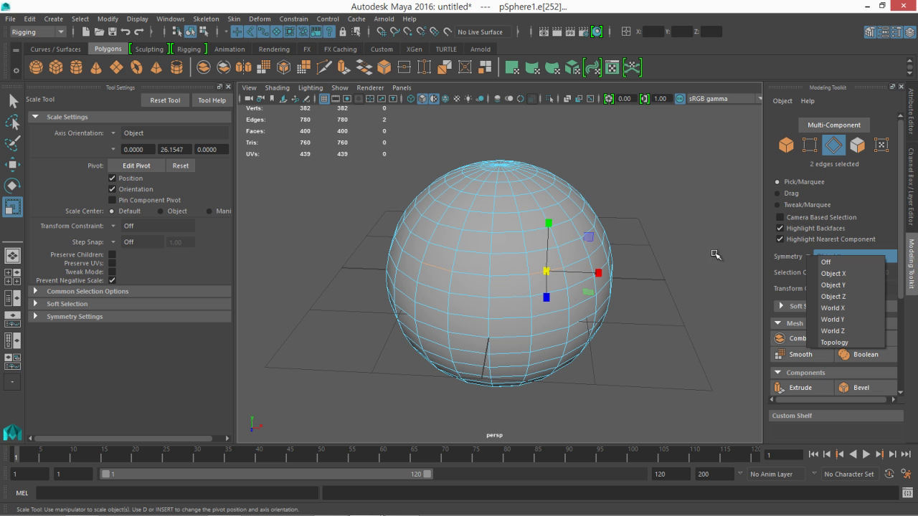
click(818, 275)
right_drag(488, 175, 488, 212)
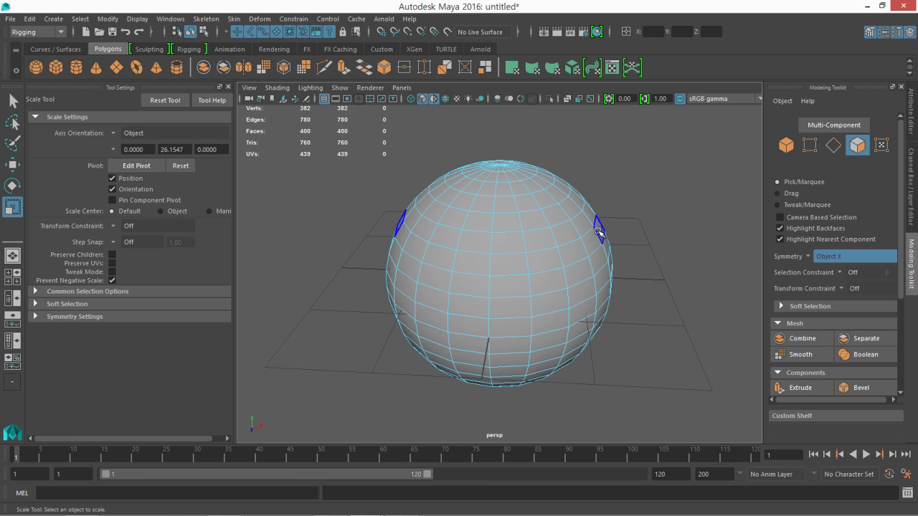
click(606, 246)
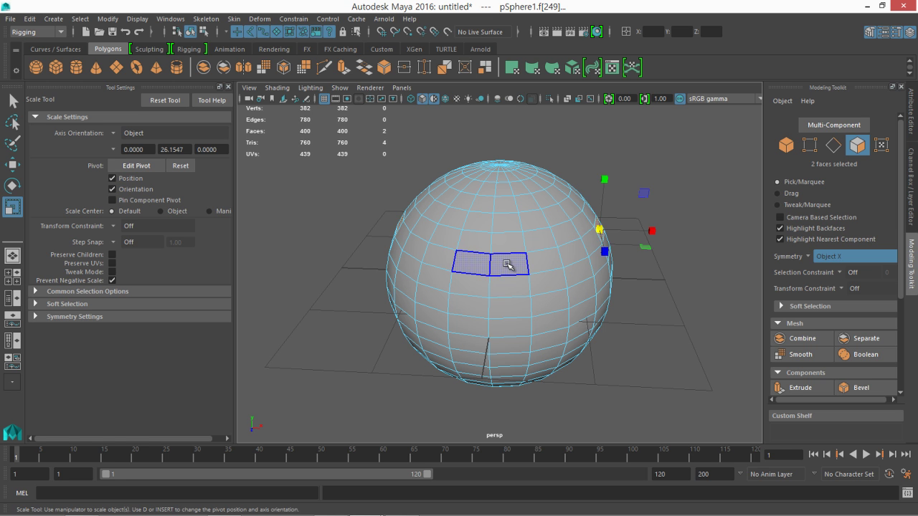
- Switch the sphere to multi-component selection and turn symmetry off
right_drag(568, 175, 569, 237)
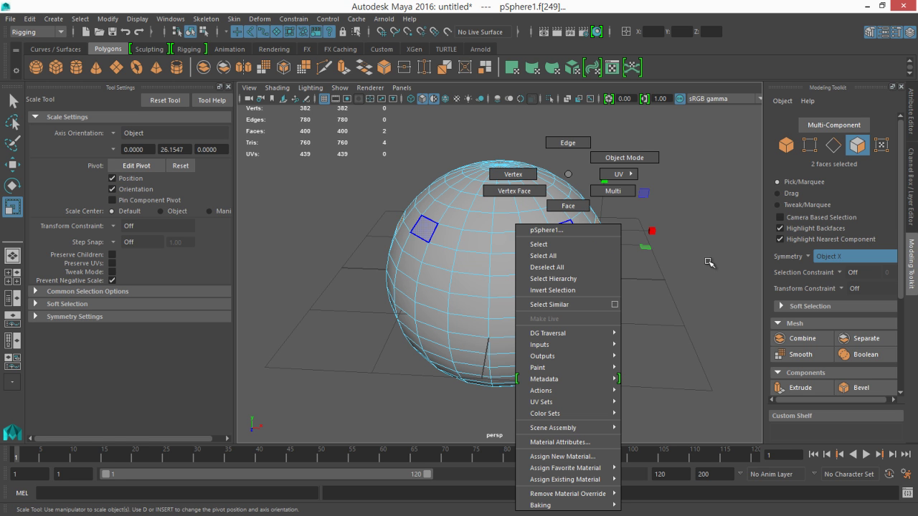
click(612, 191)
click(810, 258)
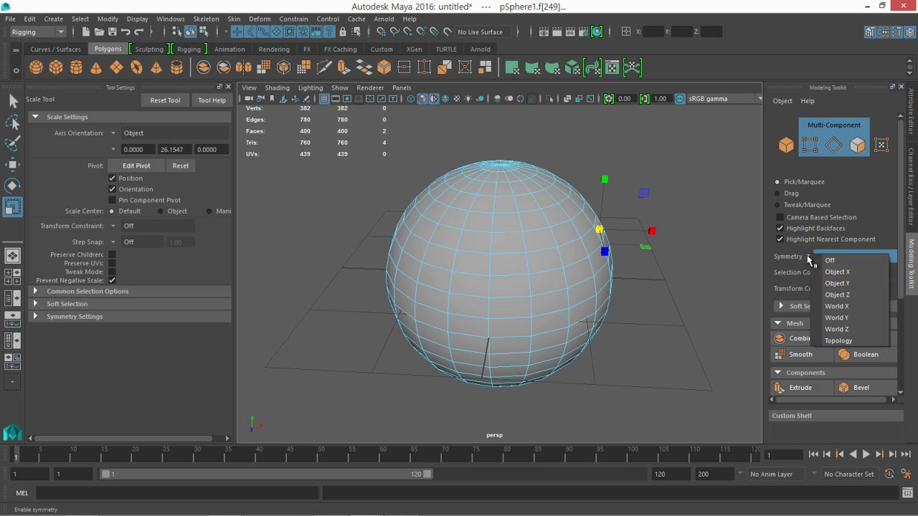
click(816, 260)
- In edge mode, select a single edge on the sphere's upper front and shift it with the Move tool
right_drag(550, 229, 546, 167)
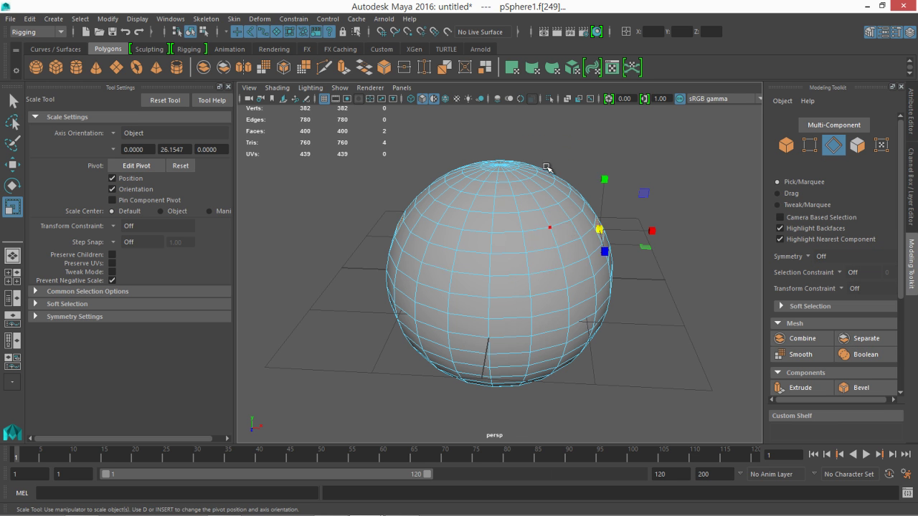
click(556, 239)
key(w)
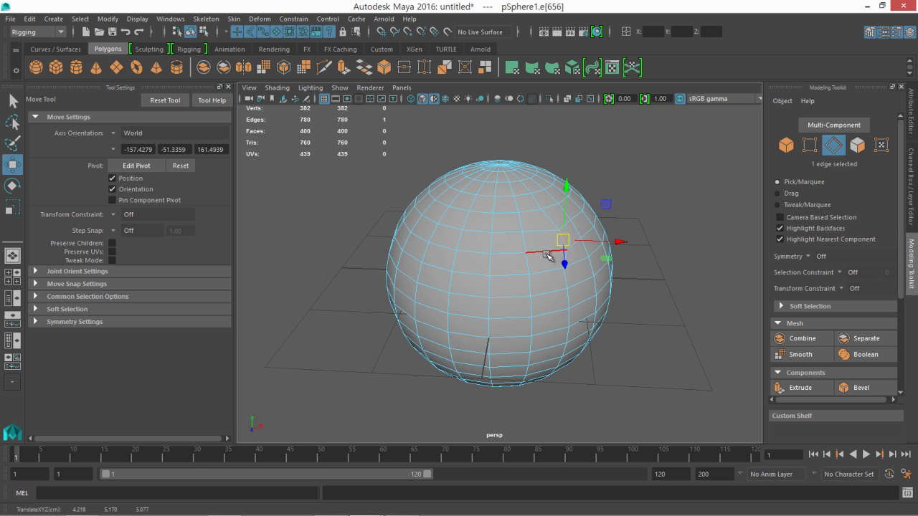
- Try Object X symmetry again with the edge selection cleared, and turn symmetry back off
click(815, 256)
click(830, 275)
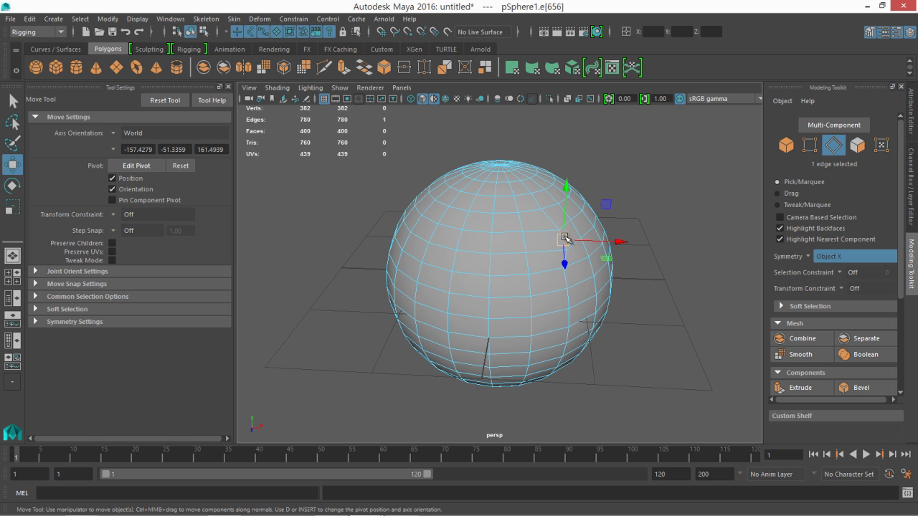
click(721, 320)
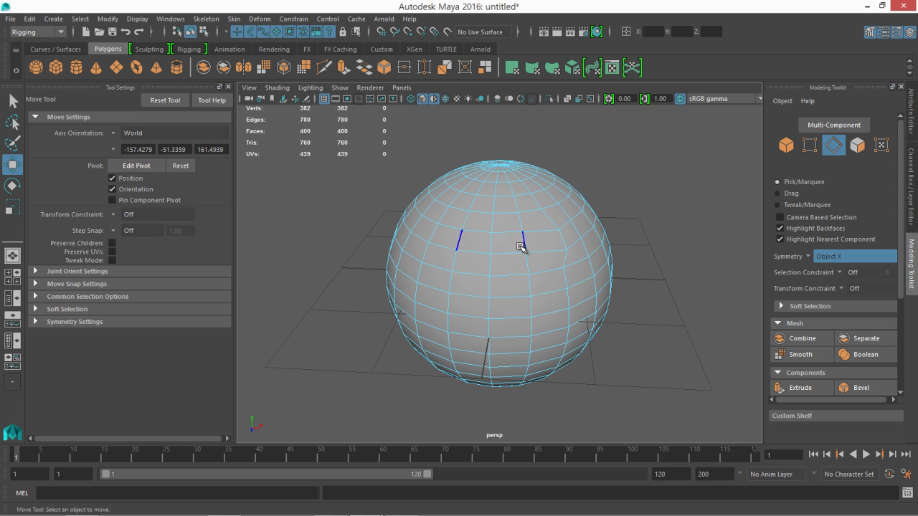
click(808, 258)
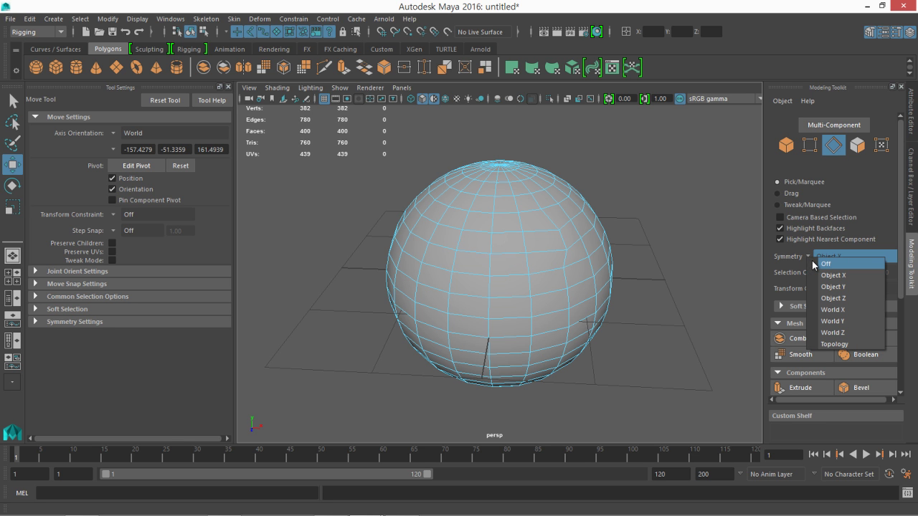
click(813, 263)
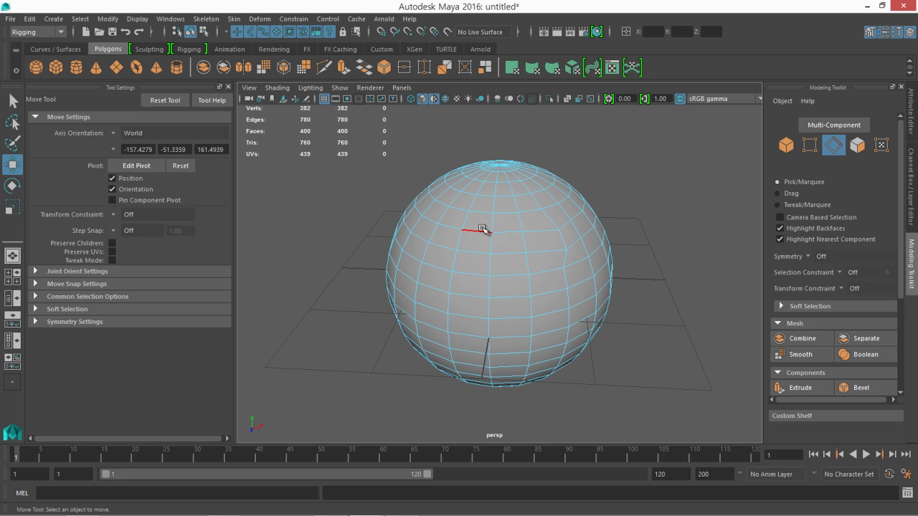
- With Transform Constraint left Off, move the same upper-front edge sideways along X and inspect the deformation
scroll(634, 282, up, 2)
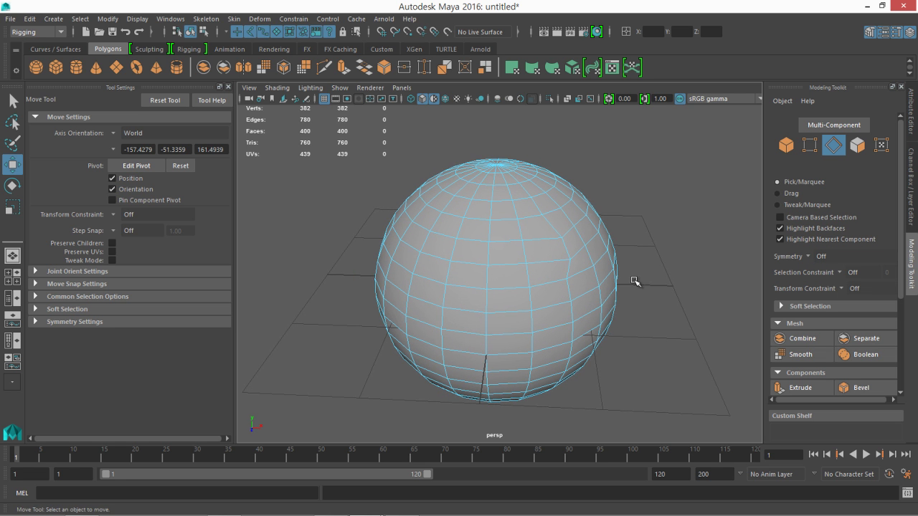
click(842, 288)
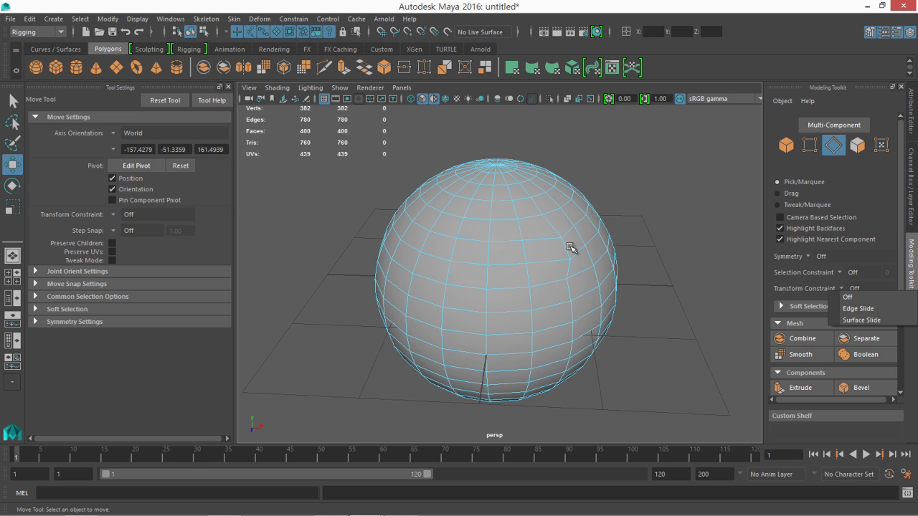
right_click(539, 172)
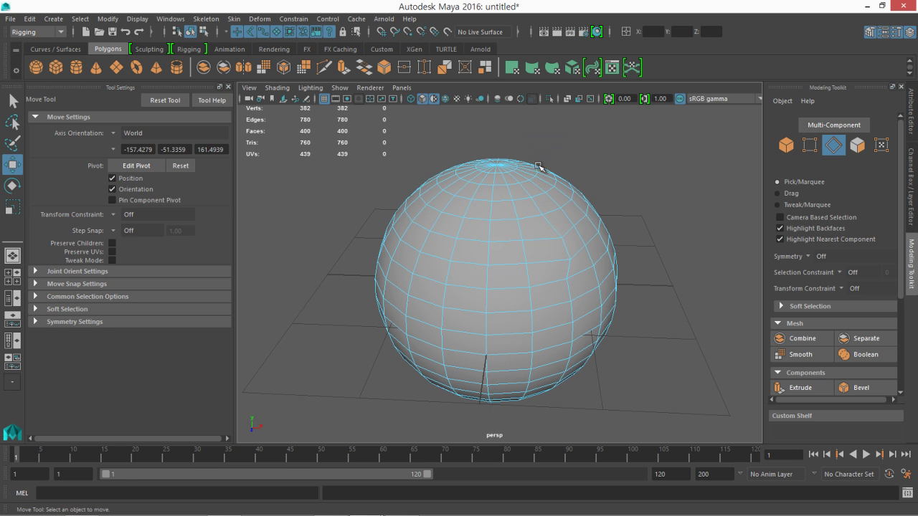
click(564, 247)
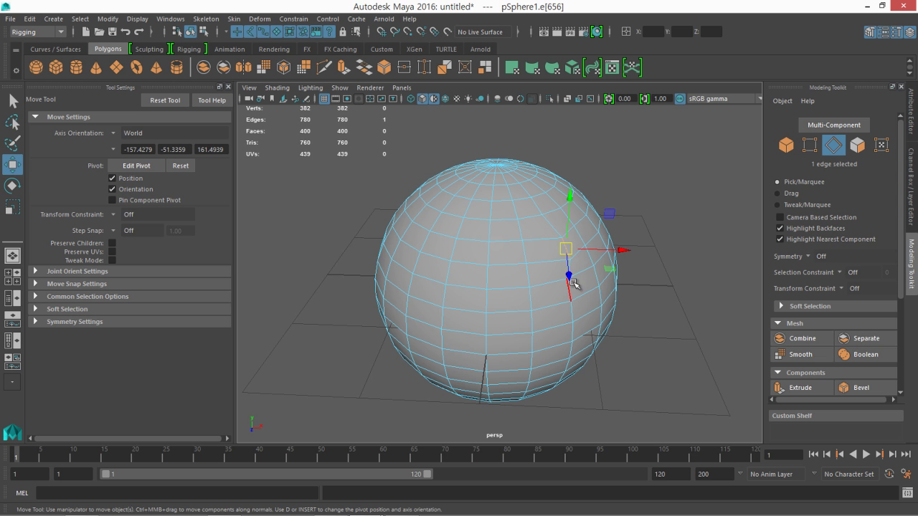
drag(571, 257, 559, 254)
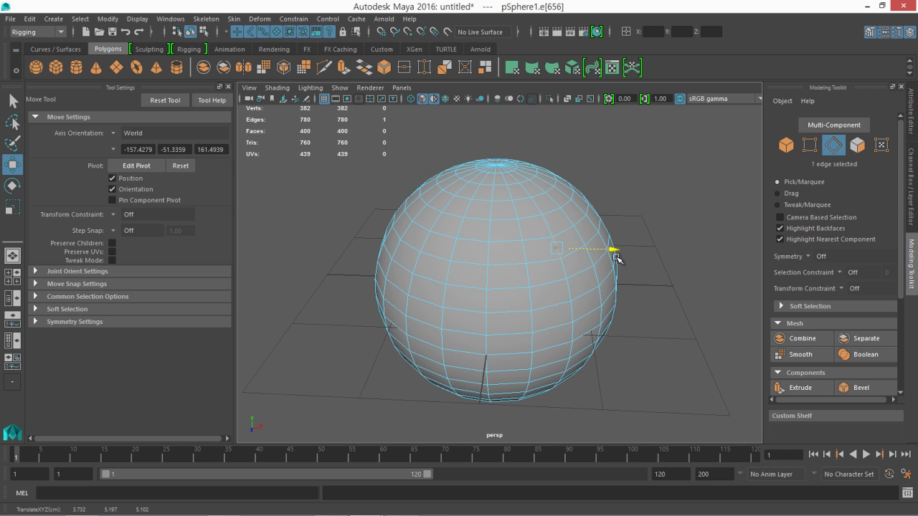
alt+drag(589, 270, 485, 232)
scroll(525, 298, up, 2)
alt+middle_drag(486, 231, 503, 291)
alt+drag(503, 291, 512, 365)
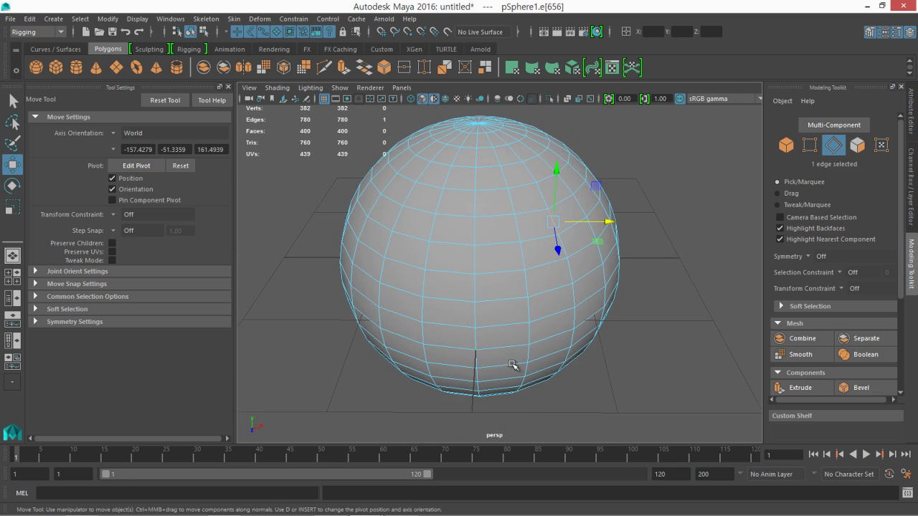
- Undo the recent edge moves, selections and symmetry changes on the sphere
key(ctrl+z)
key(ctrl+z)
key(ctrl+z)
key(ctrl+z)
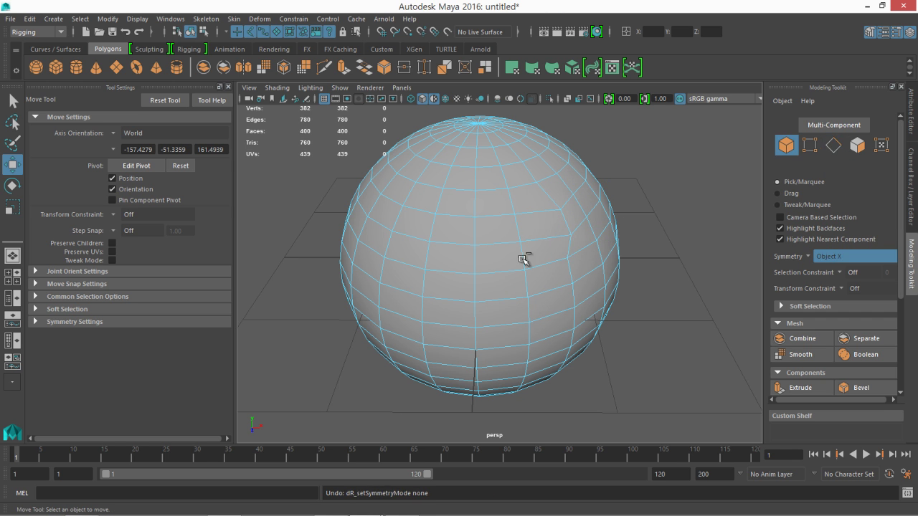
key(ctrl+z)
key(ctrl+z)
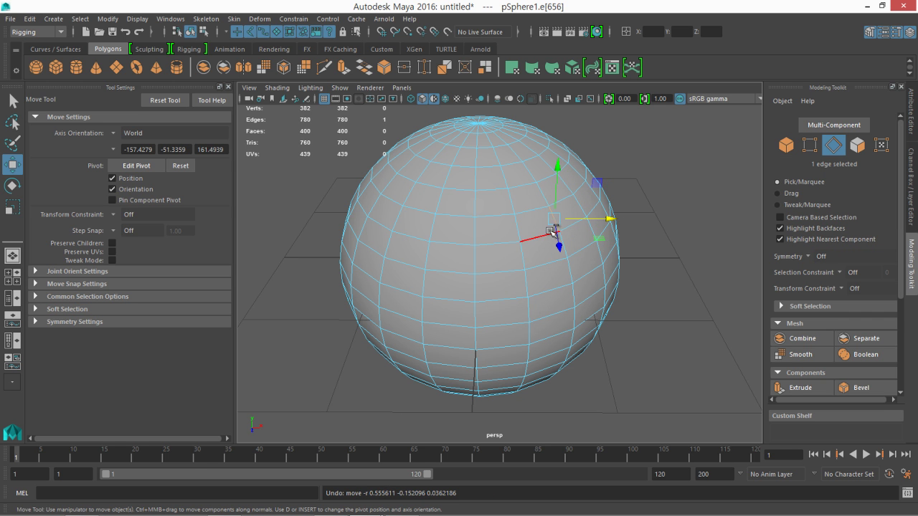
- Set the Transform Constraint to Edge Slide, slide an edge near the sphere's top, and undo the slide
click(838, 287)
click(859, 303)
alt+drag(454, 224, 502, 153)
mouse_move(532, 183)
mouse_down()
mouse_move(498, 188)
mouse_move(551, 191)
mouse_move(507, 182)
mouse_move(531, 195)
mouse_move(523, 198)
mouse_up()
key(ctrl+z)
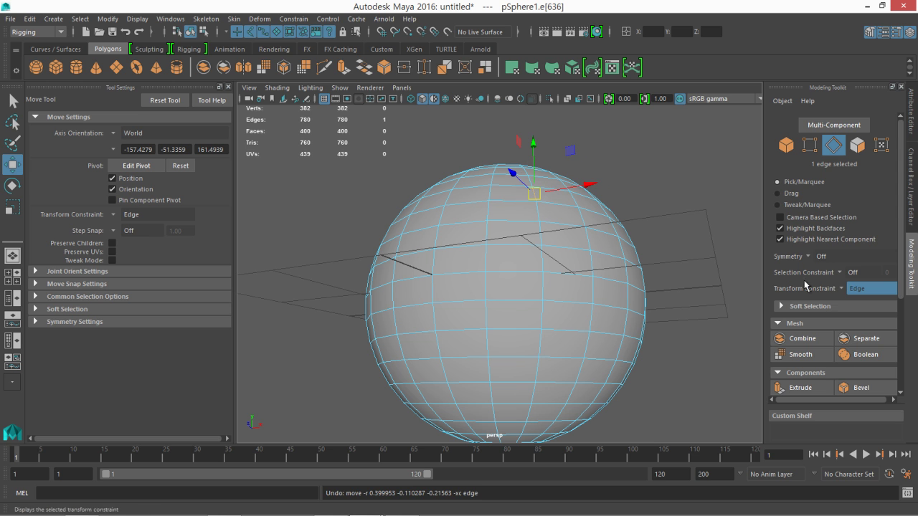
- Try the Surface Slide constraint on an edge of the sphere's upper part, and set the constraint back to Edge Slide
click(844, 290)
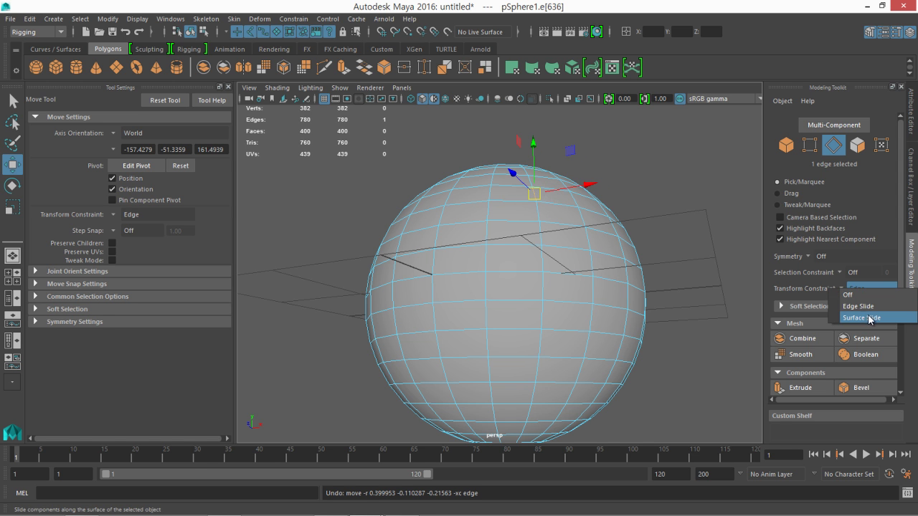
click(870, 318)
click(549, 205)
drag(549, 205, 719, 275)
click(843, 292)
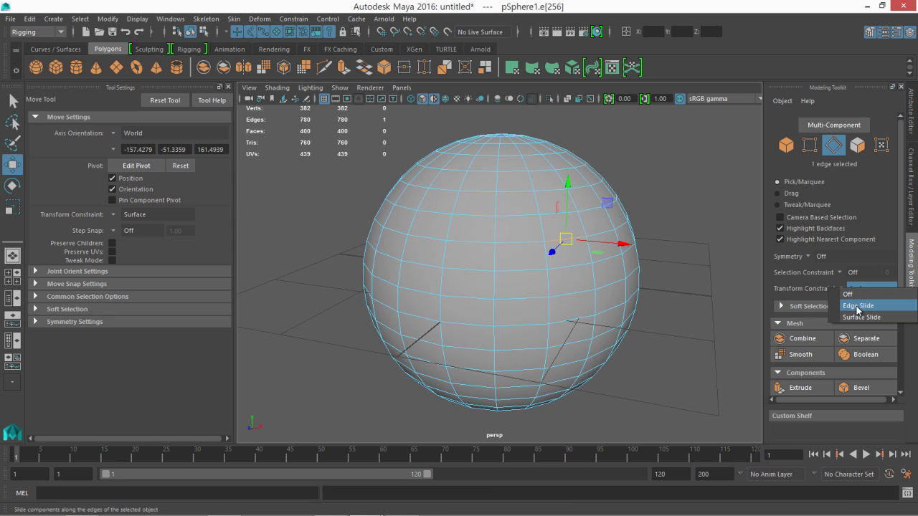
click(857, 306)
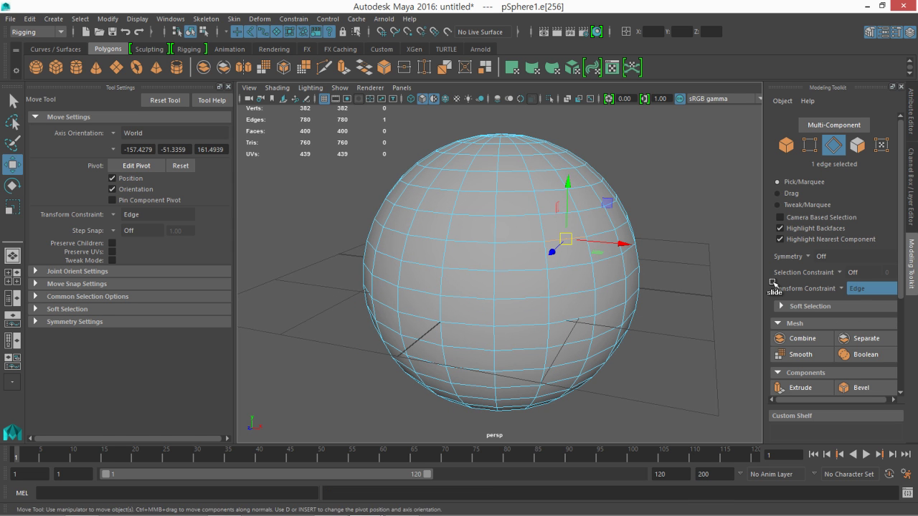
- Try moving a face on the sphere's upper part with the Edge Slide constraint, and undo the move
right_drag(542, 208, 547, 205)
click(547, 204)
mouse_move(547, 204)
alt+mouse_down()
mouse_move(542, 223)
mouse_move(552, 215)
mouse_move(504, 180)
mouse_move(539, 174)
mouse_move(568, 192)
mouse_move(540, 182)
mouse_move(558, 192)
alt+mouse_up()
key(ctrl+z)
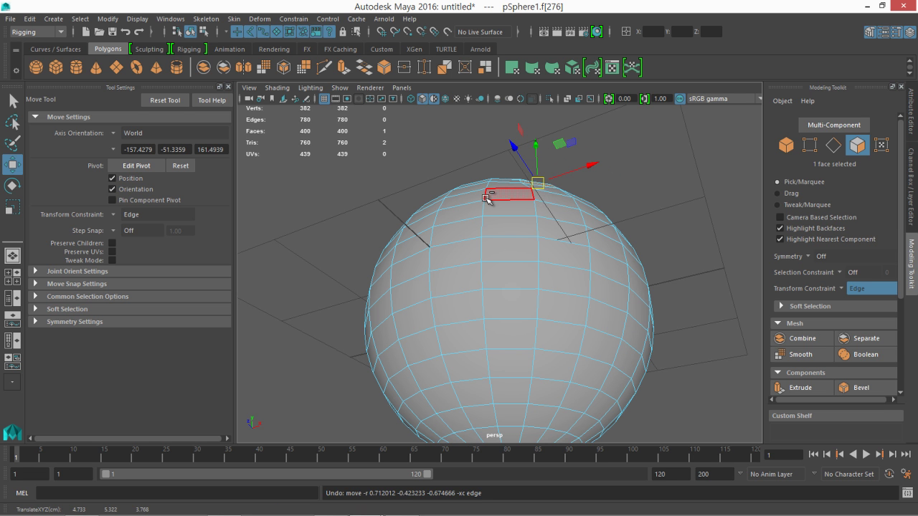
alt+drag(488, 205, 521, 188)
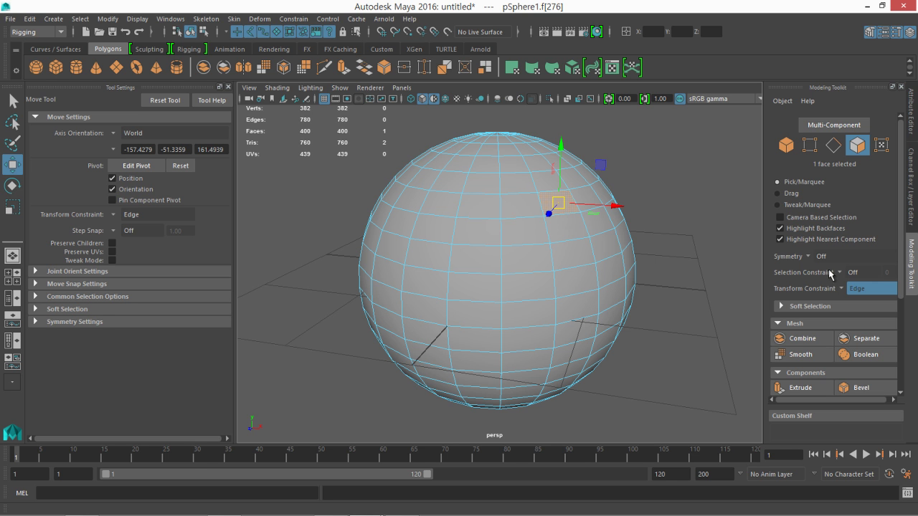
- Set the Selection Constraint to Edge Loop and select a vertical edge loop on the sphere's front in edge mode
click(571, 276)
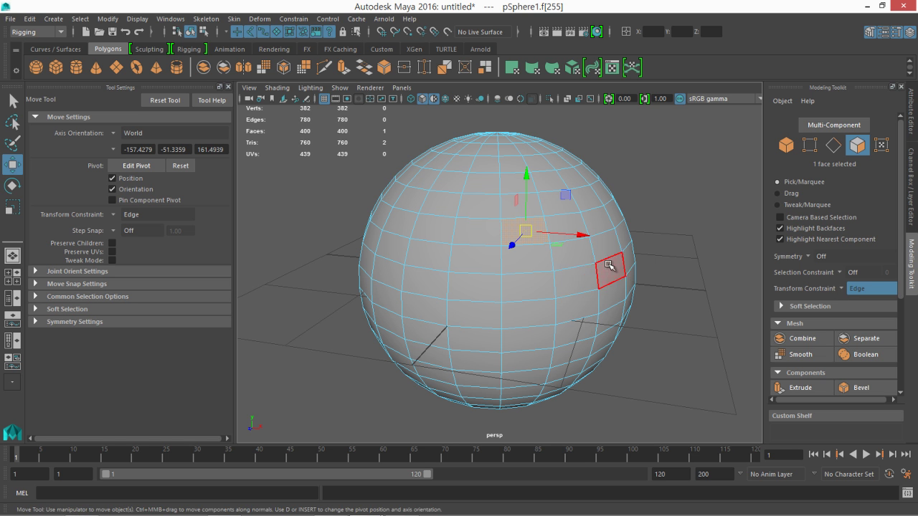
click(841, 276)
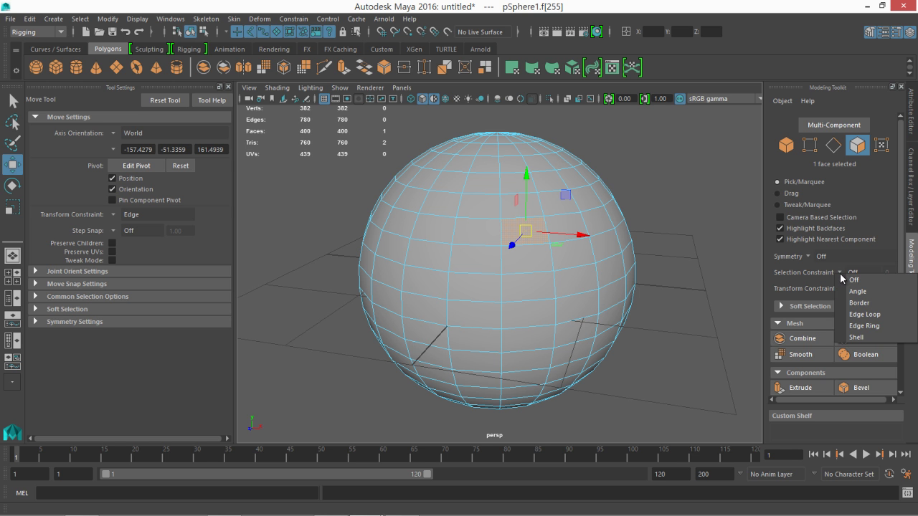
click(865, 314)
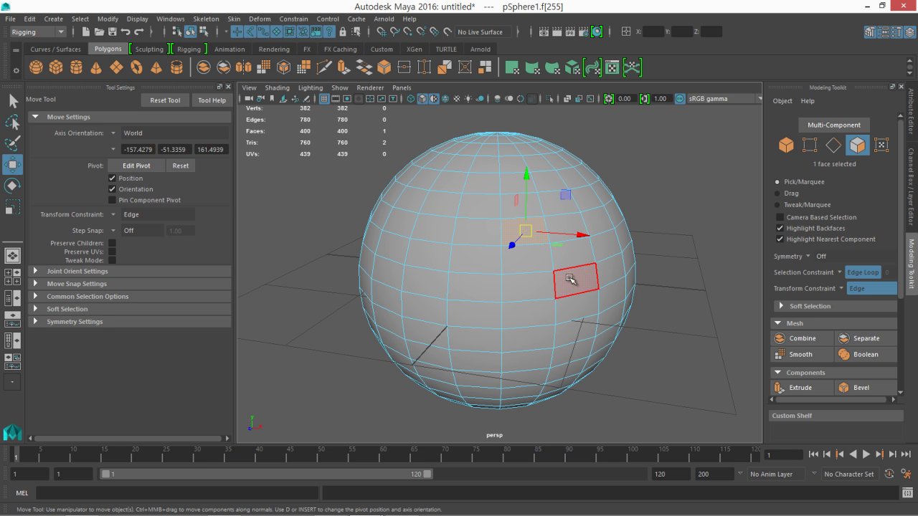
right_drag(551, 167, 543, 98)
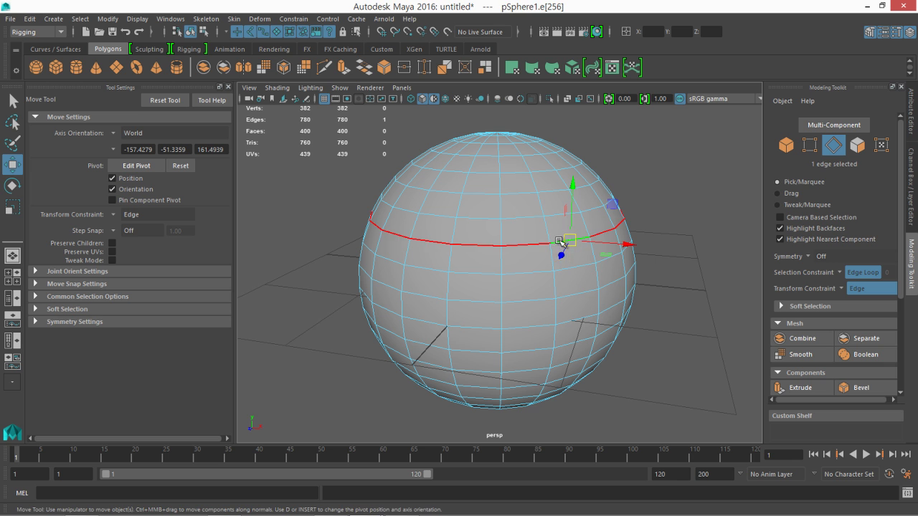
click(554, 255)
click(554, 255)
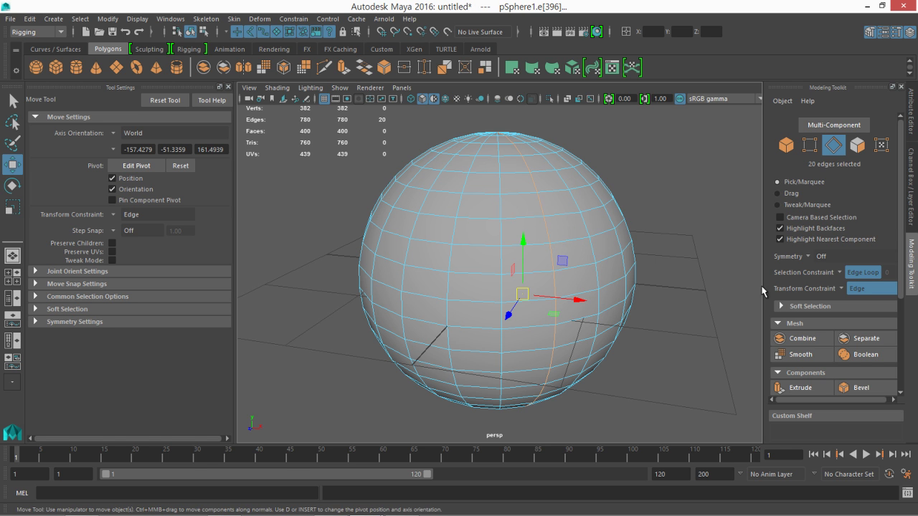
- Set the Selection Constraint to Edge Ring and select several edge rings running down the sphere's front in turn
click(841, 272)
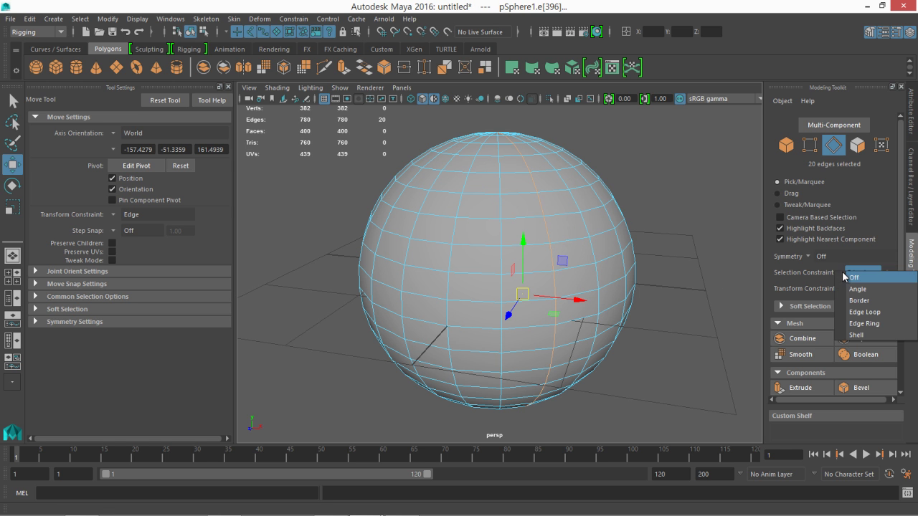
click(861, 324)
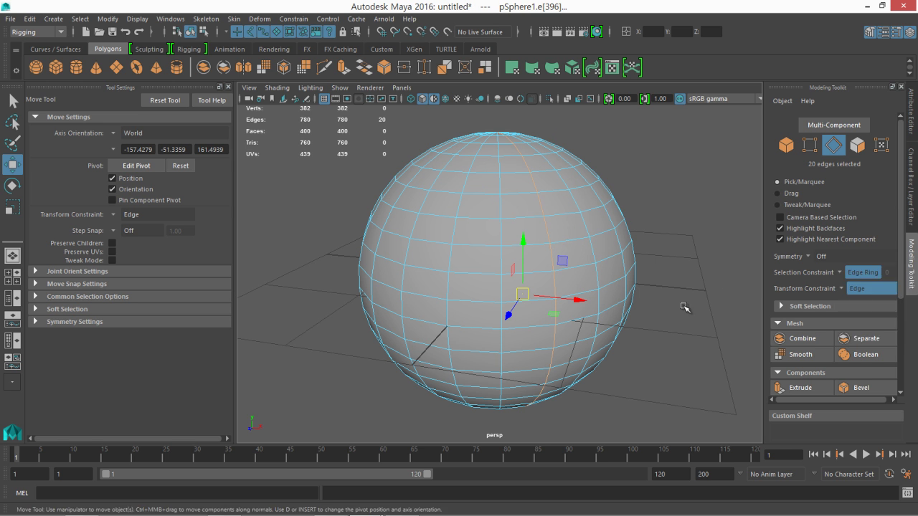
click(538, 243)
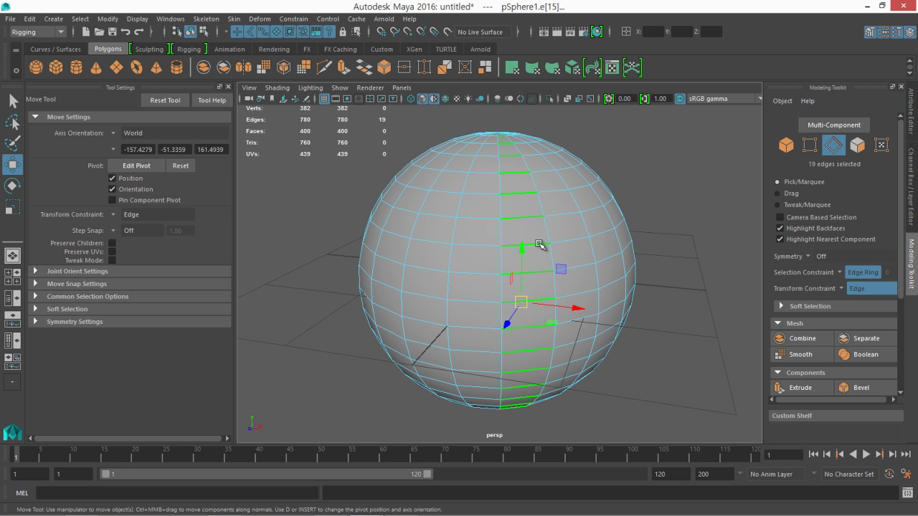
click(486, 194)
click(572, 251)
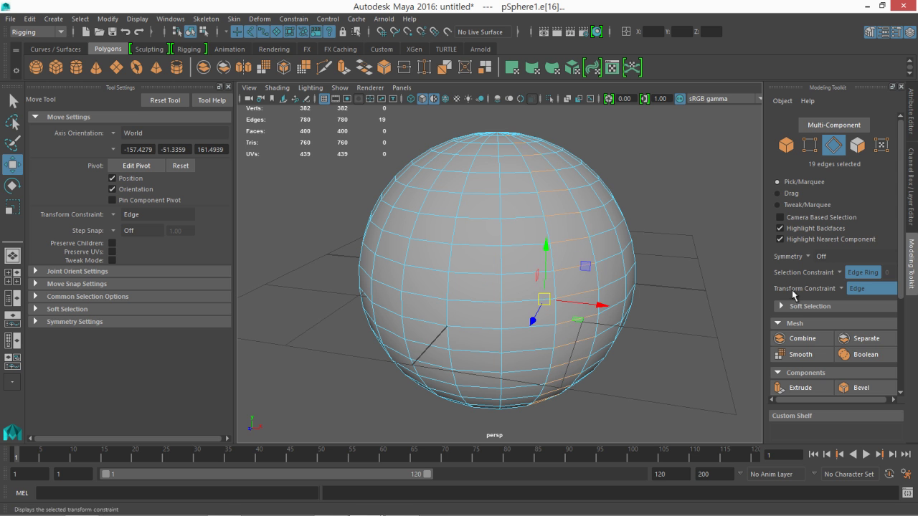
- Set the Selection Constraint to Shell and select all of the sphere's edges from a single edge
click(839, 273)
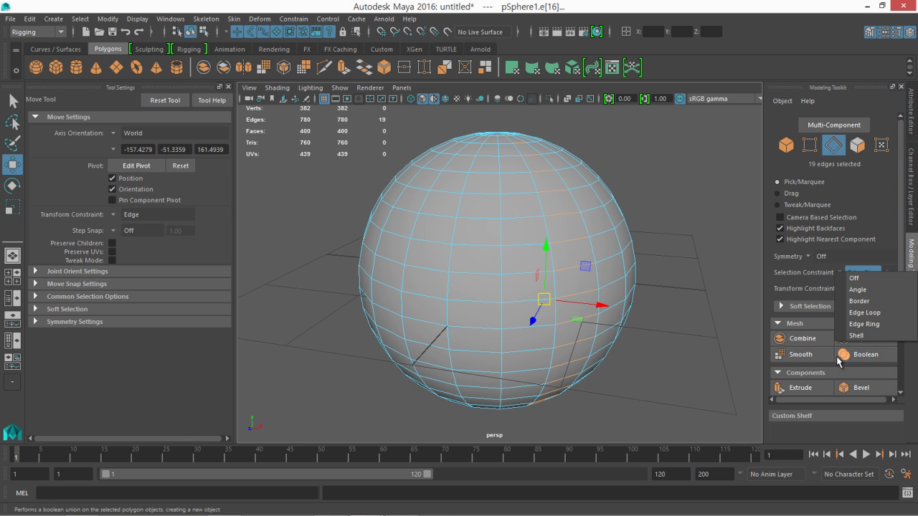
click(856, 336)
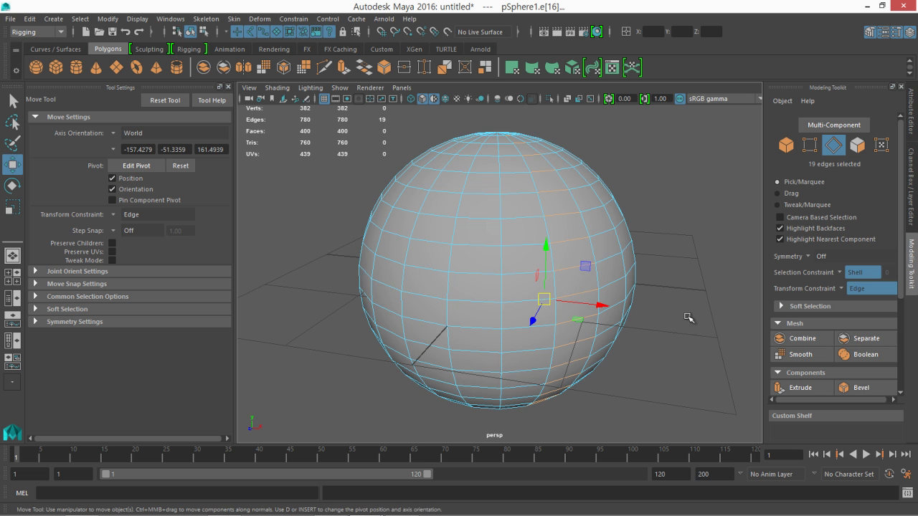
click(493, 199)
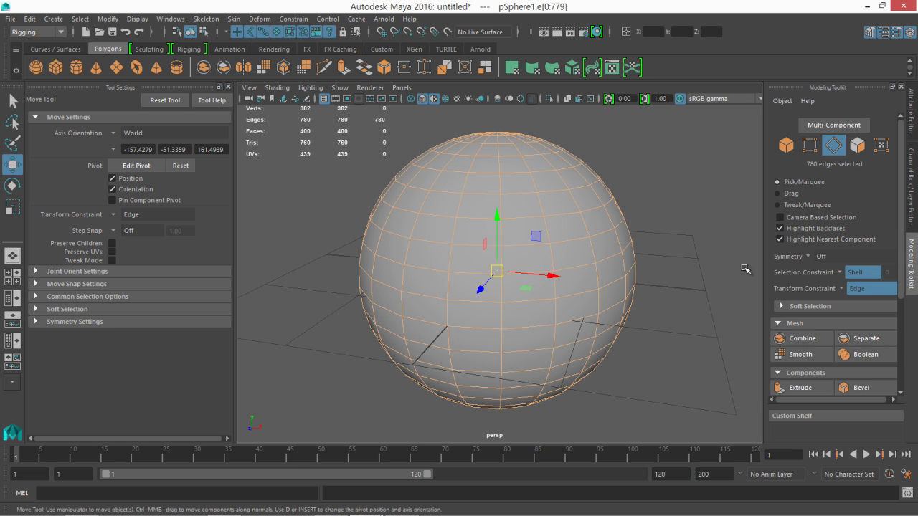
- Set the Selection Constraint to Angle with a value of 20 and select patches of edges on the sphere's upper front
click(840, 275)
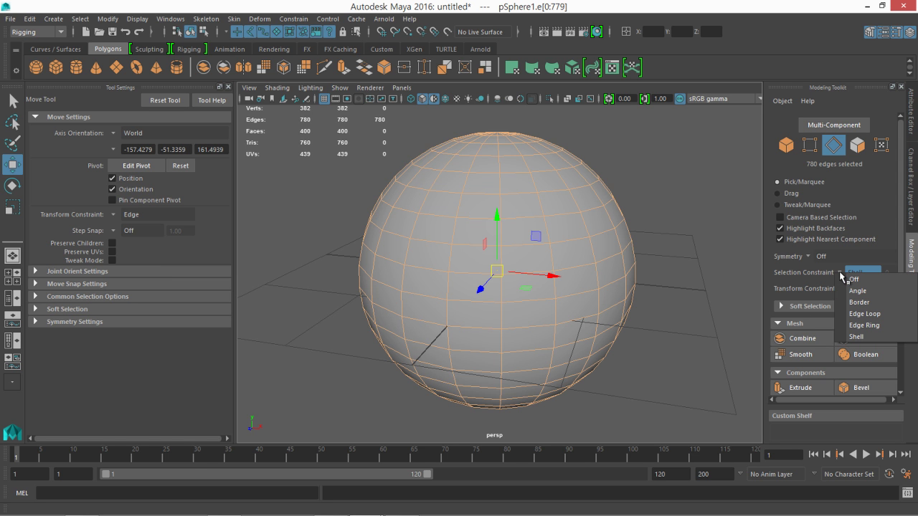
click(872, 292)
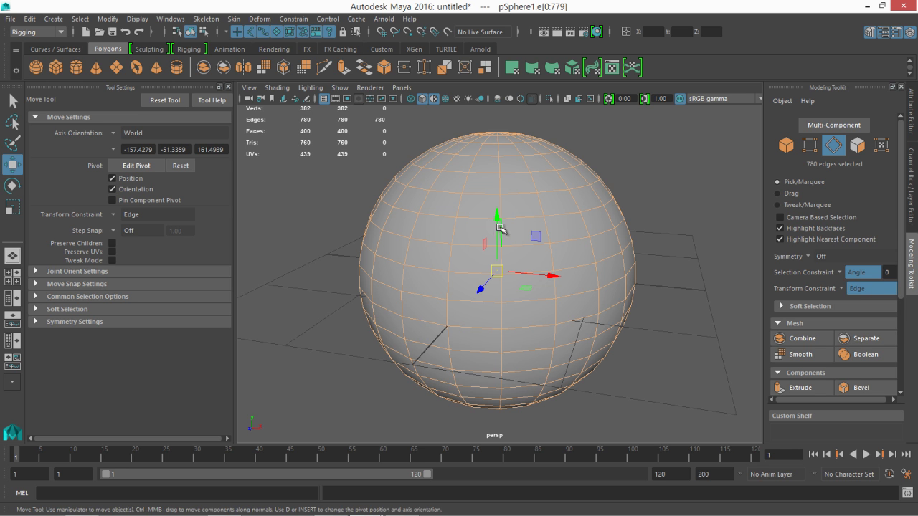
click(520, 217)
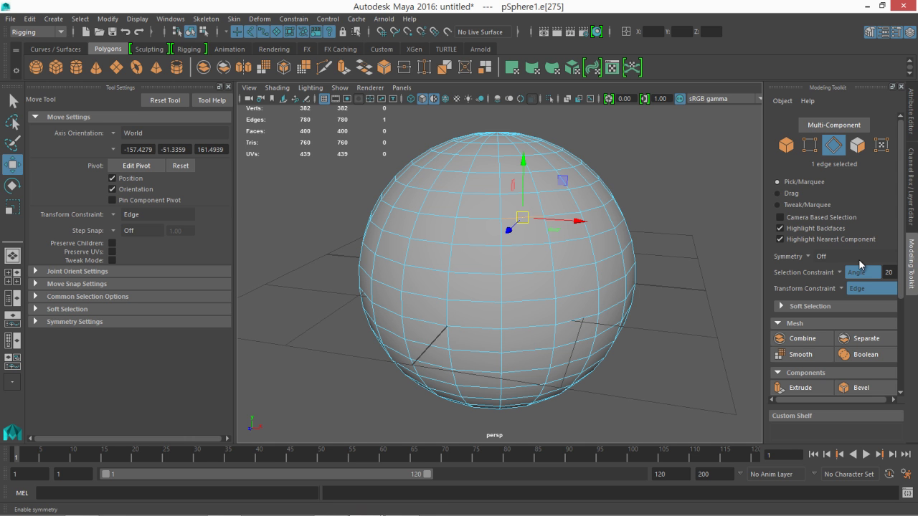
click(530, 222)
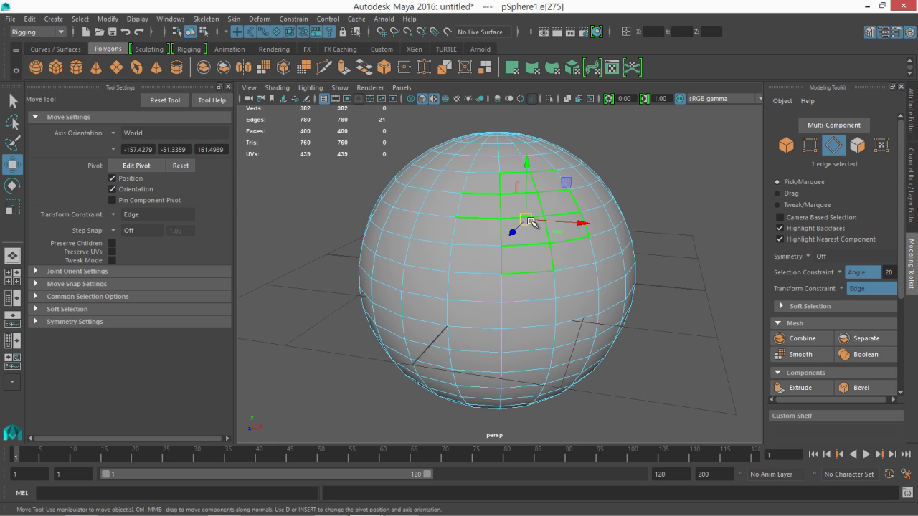
click(533, 259)
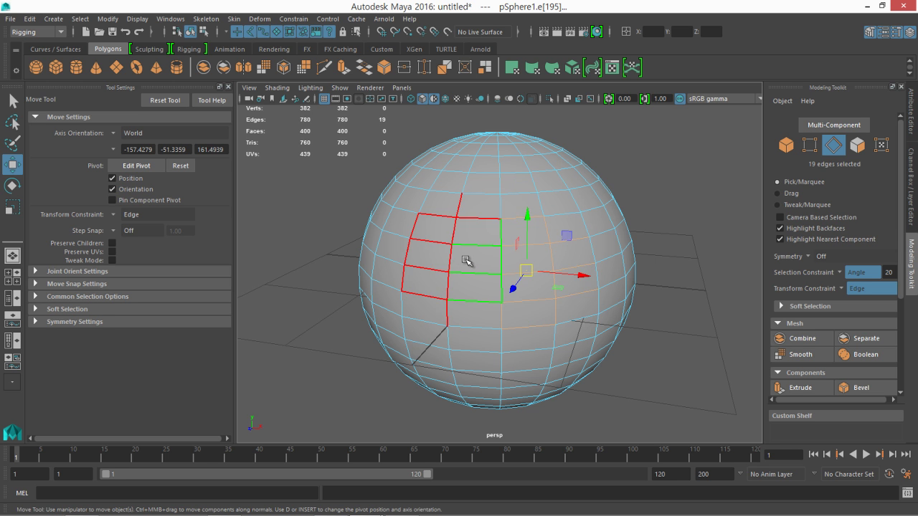
click(476, 205)
click(658, 205)
- Turn the Selection Constraint off and select a single horizontal edge at the middle of the sphere's front
click(853, 276)
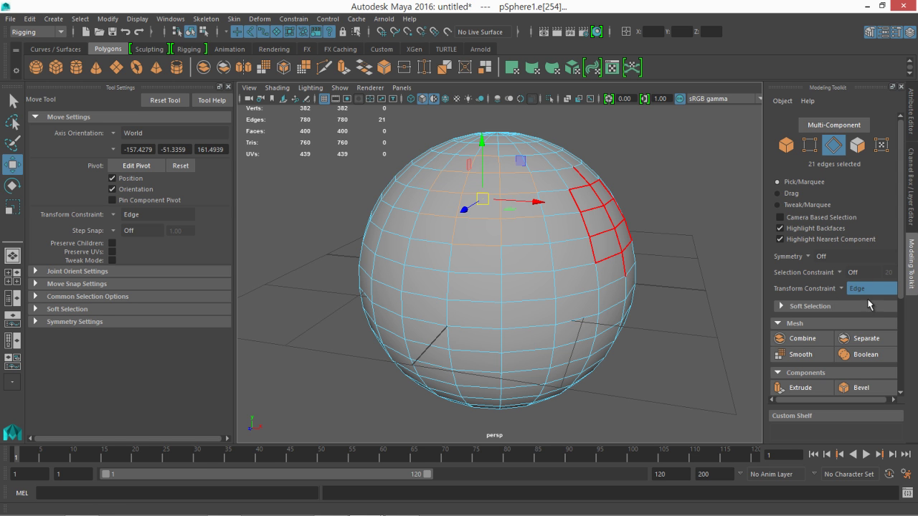
drag(902, 287, 910, 323)
click(468, 275)
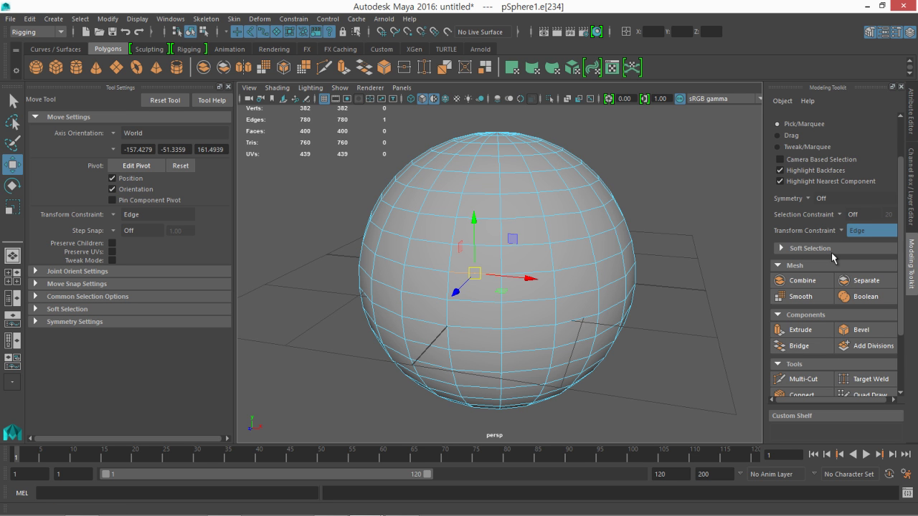
- Enable Soft Select with Volume falloff and select a horizontal edge on the sphere's upper front
click(783, 251)
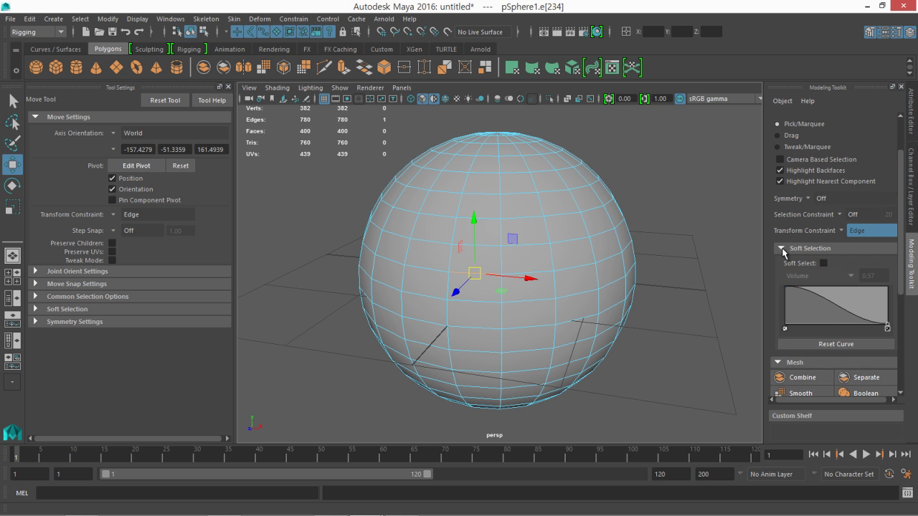
click(782, 250)
click(783, 251)
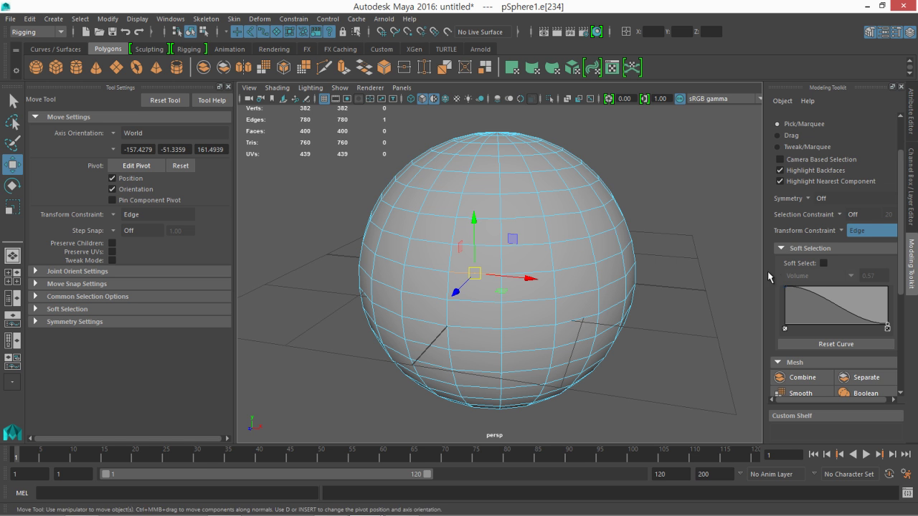
click(823, 264)
click(512, 242)
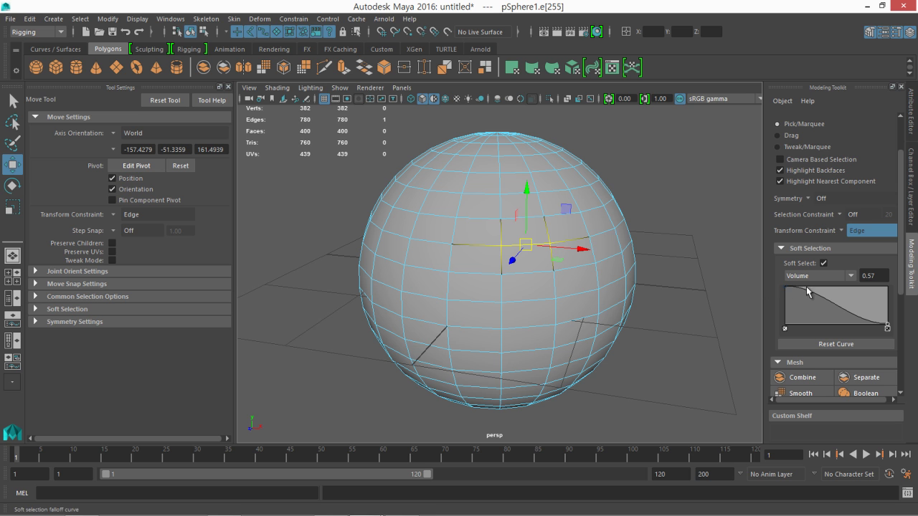
- Enlarge the soft selection radius around the selected edge to about 4.02, and clear the selection
key(b)
drag(496, 237, 568, 254)
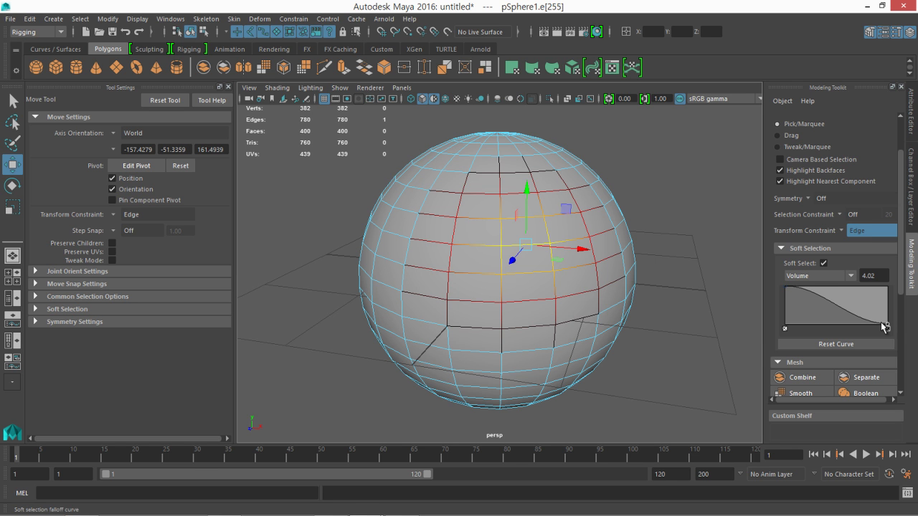
mouse_move(888, 327)
mouse_down()
mouse_move(887, 300)
mouse_move(888, 326)
mouse_move(895, 320)
mouse_move(900, 329)
mouse_up()
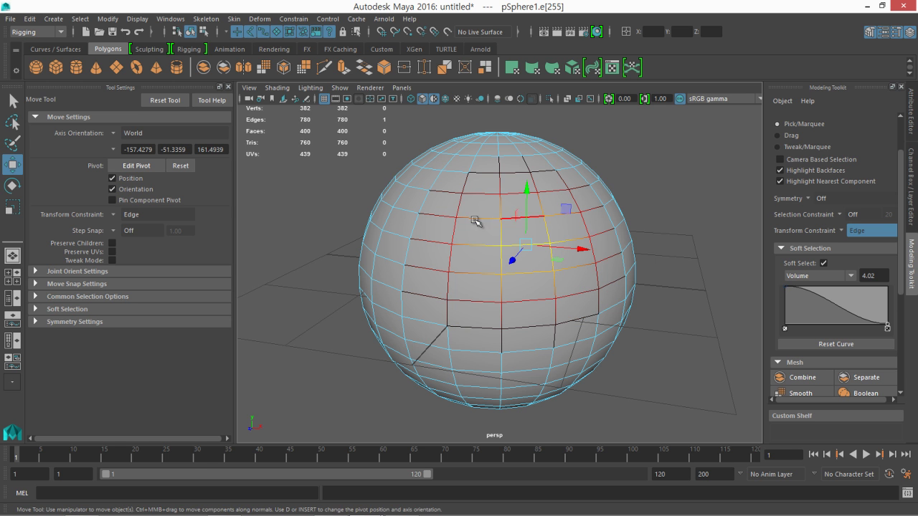
click(302, 279)
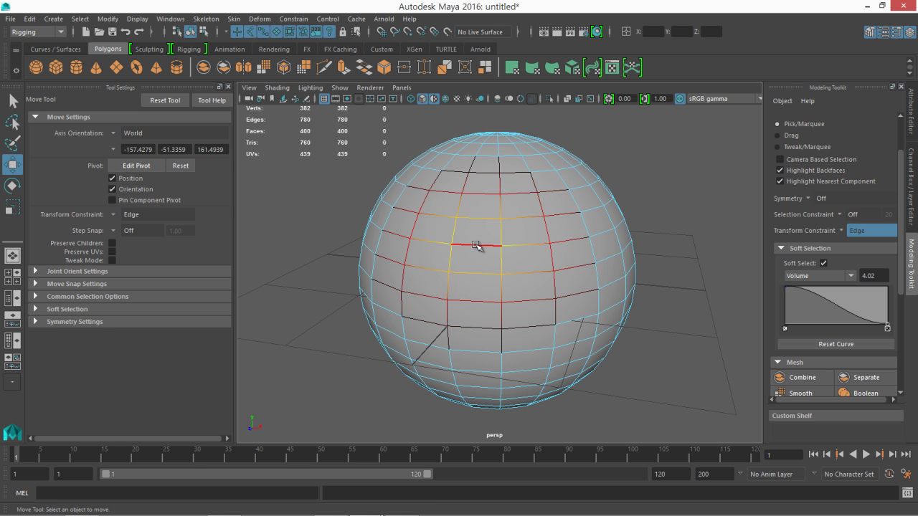
- Toggle Soft Select off and back on several times
key(b)
key(b)
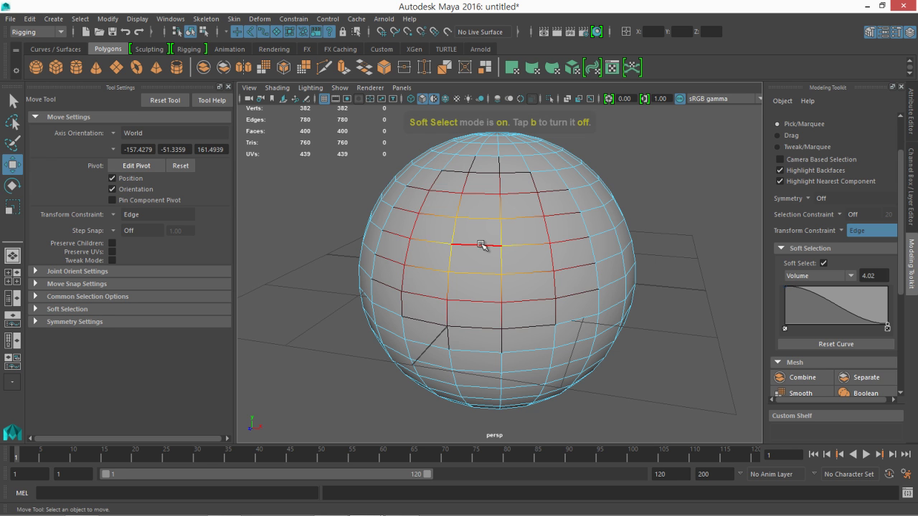
key(b)
key(b)
key(b)
key(b)
- Reduce the soft selection radius to about 2.85 and leave the sphere's edges unselected
drag(481, 246, 456, 250)
click(453, 251)
click(309, 237)
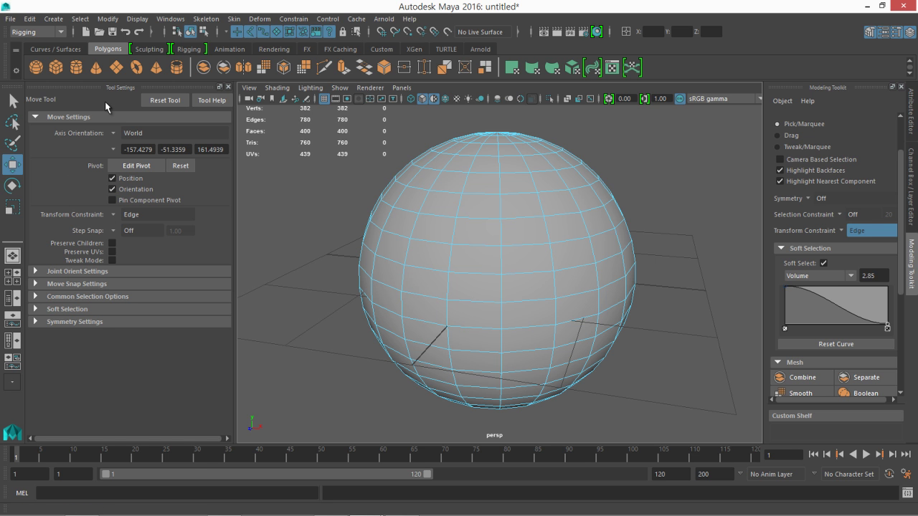
click(619, 213)
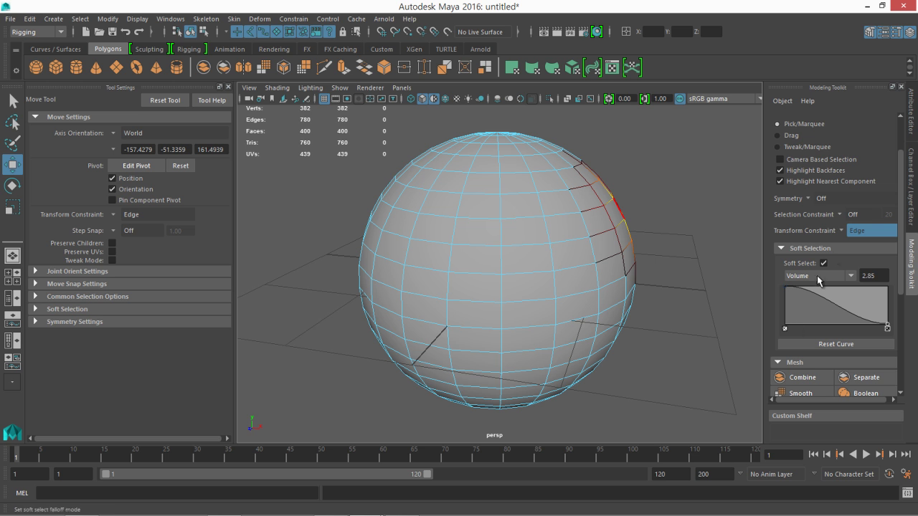
click(447, 283)
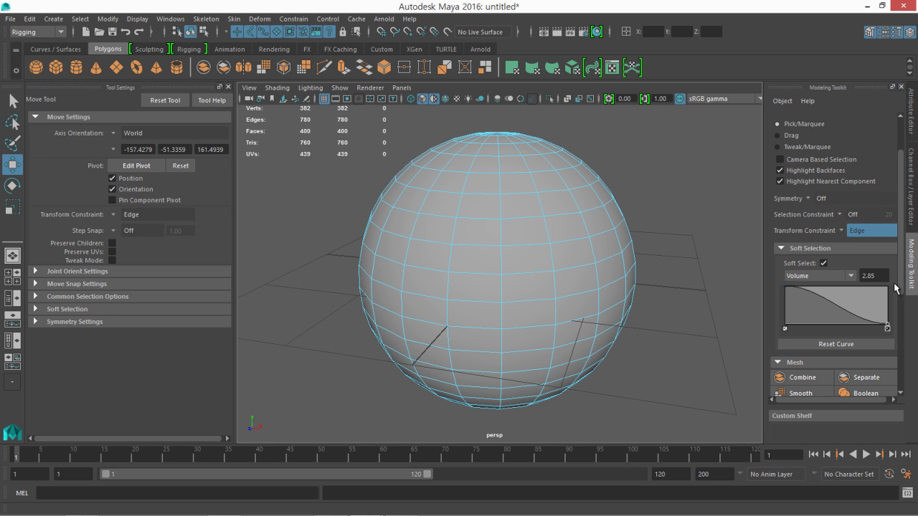
- Switch the sphere to face selection mode and try selecting faces on its upper front
scroll(902, 282, down, 5)
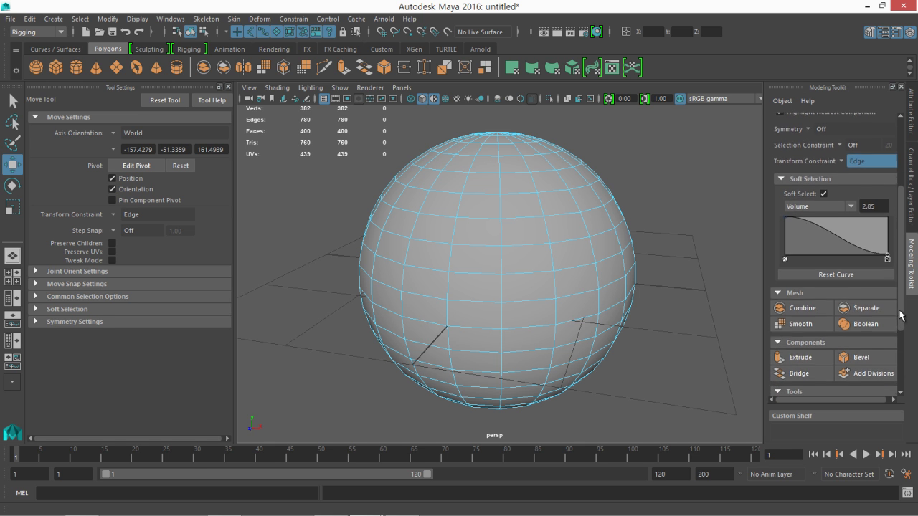
drag(900, 319, 895, 373)
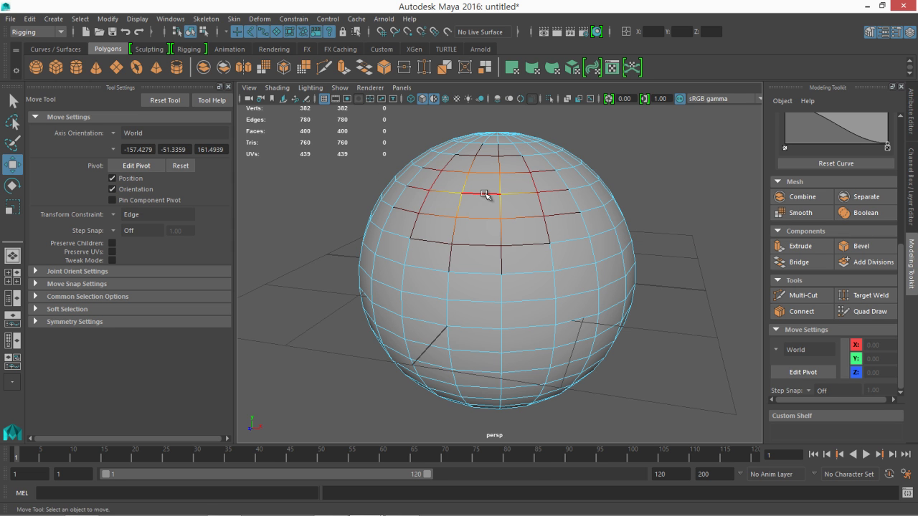
right_click(486, 194)
click(484, 206)
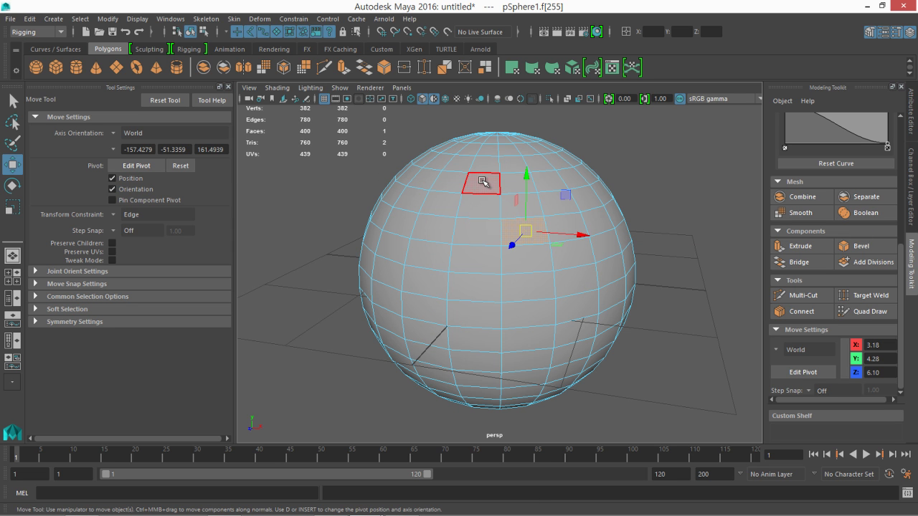
click(512, 200)
click(336, 229)
click(515, 208)
right_click(510, 203)
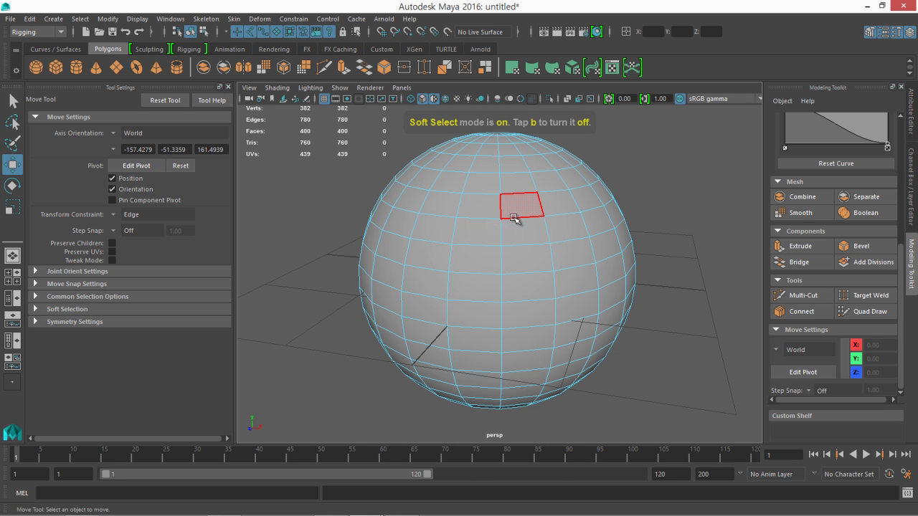
- In the front view, select all faces on the sphere's negative X half and delete them
alt+right_drag(424, 262, 339, 230)
key(space)
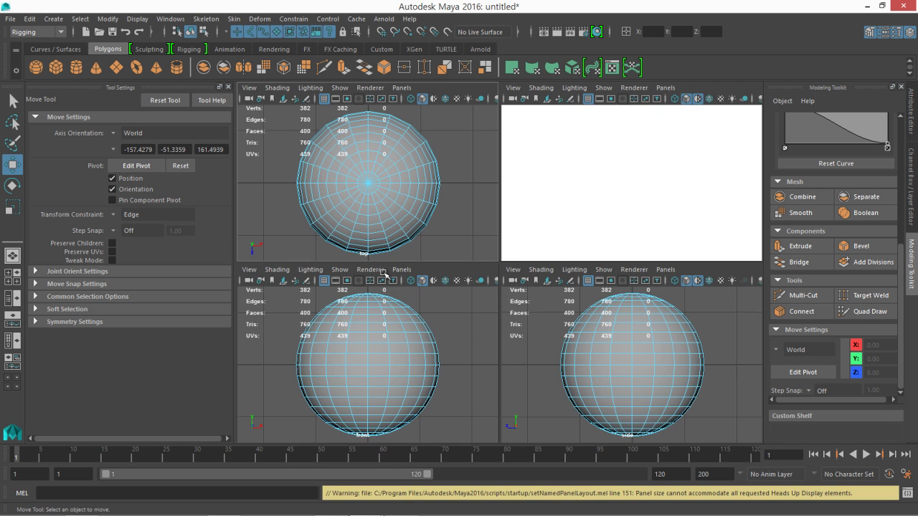
drag(352, 330, 351, 373)
alt+right_drag(406, 305, 353, 193)
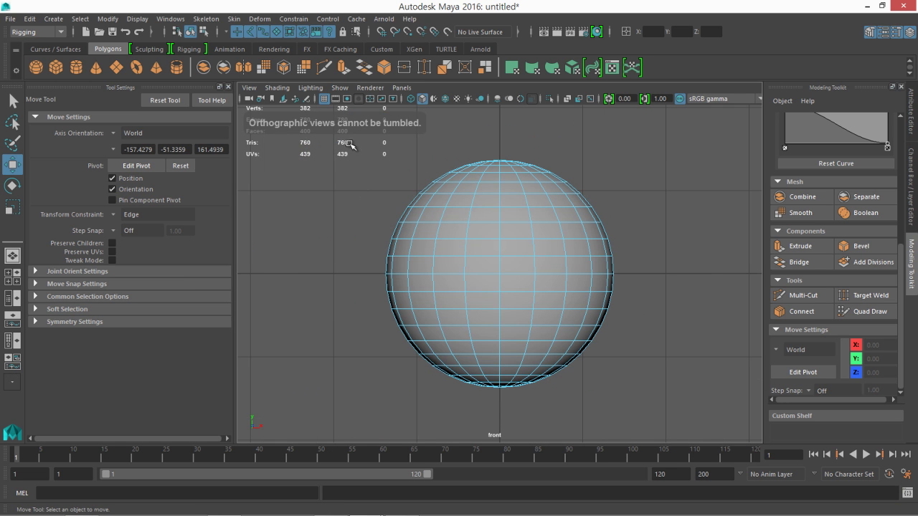
drag(340, 118, 500, 423)
drag(280, 123, 497, 419)
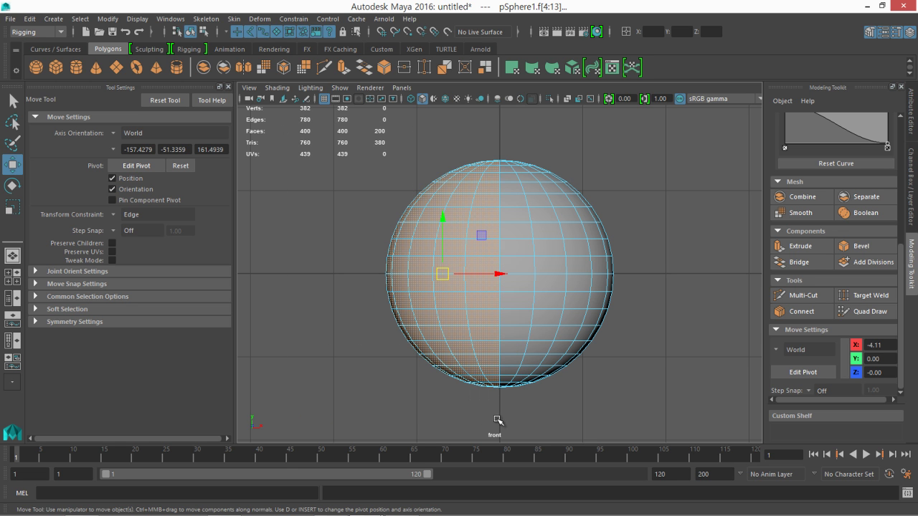
key(Delete)
- Return to the perspective view and switch the remaining half sphere to object selection mode, viewing its open side
key(space)
key(space)
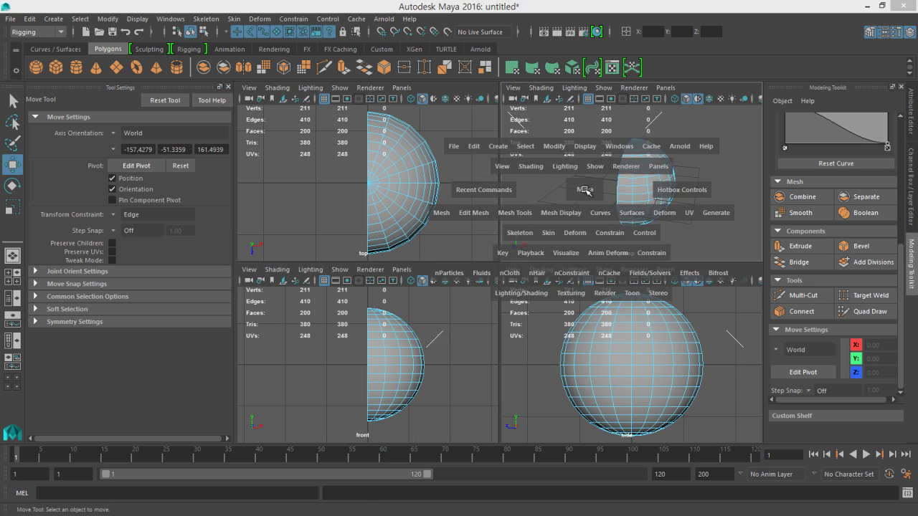
alt+drag(506, 242, 545, 270)
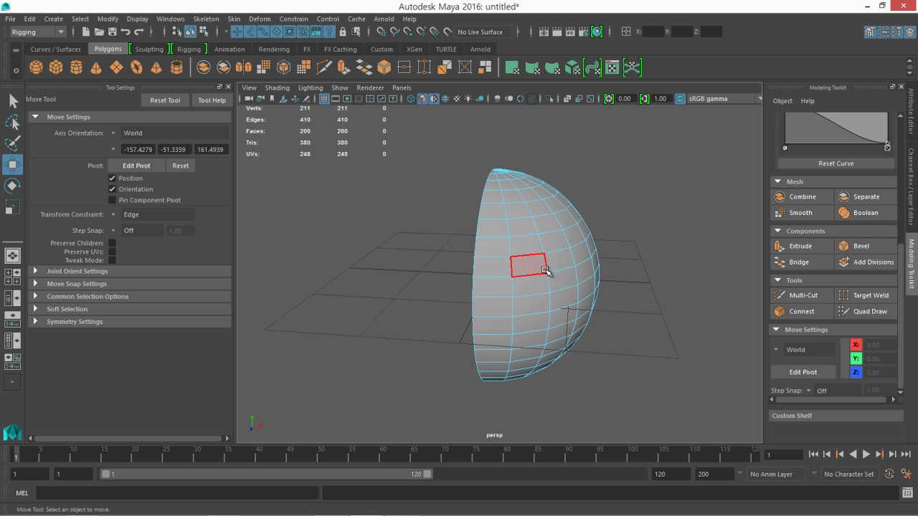
right_drag(523, 174, 582, 156)
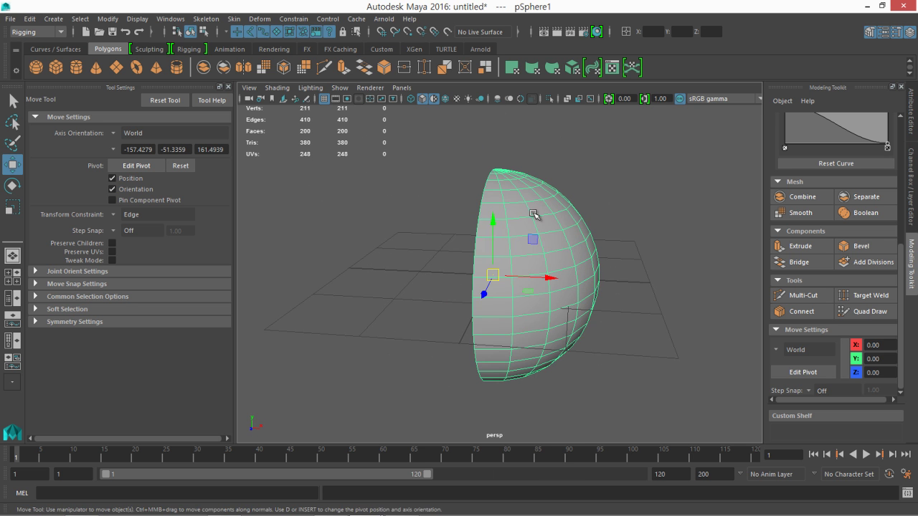
alt+drag(484, 249, 450, 328)
alt+drag(506, 288, 429, 284)
- Turn on Two Sided Lighting to inspect the half sphere's inside, and switch it off again
click(311, 87)
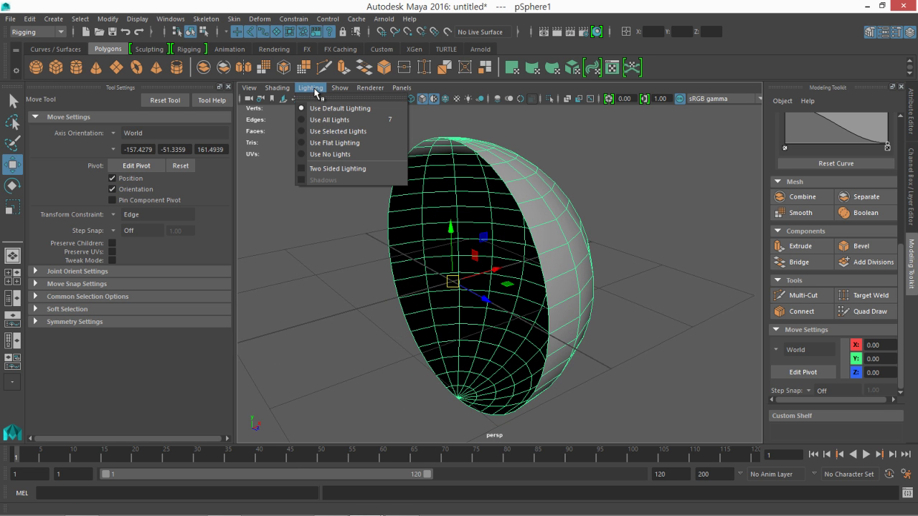
click(346, 171)
alt+drag(334, 221, 398, 220)
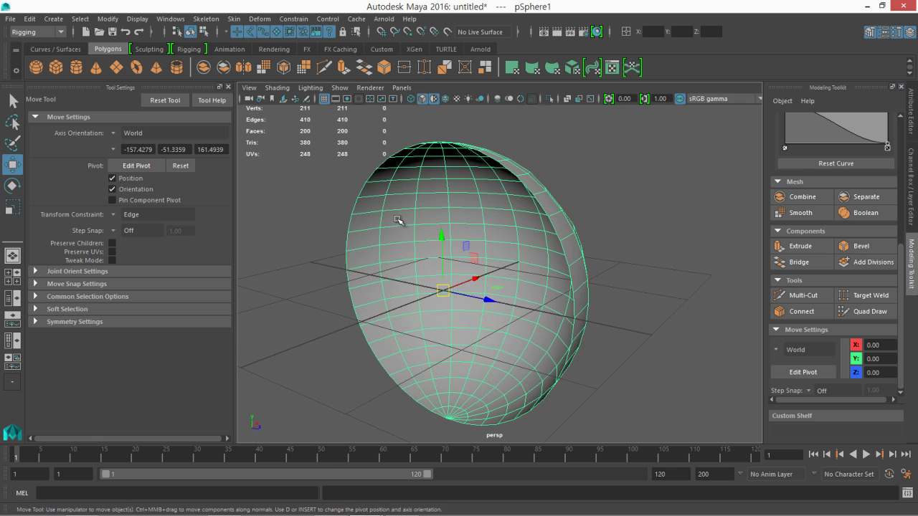
alt+drag(458, 319, 474, 287)
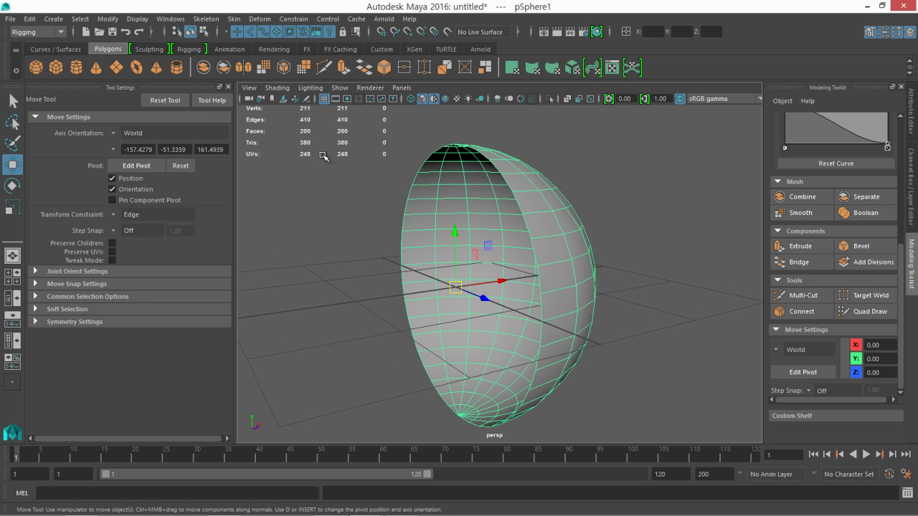
click(309, 88)
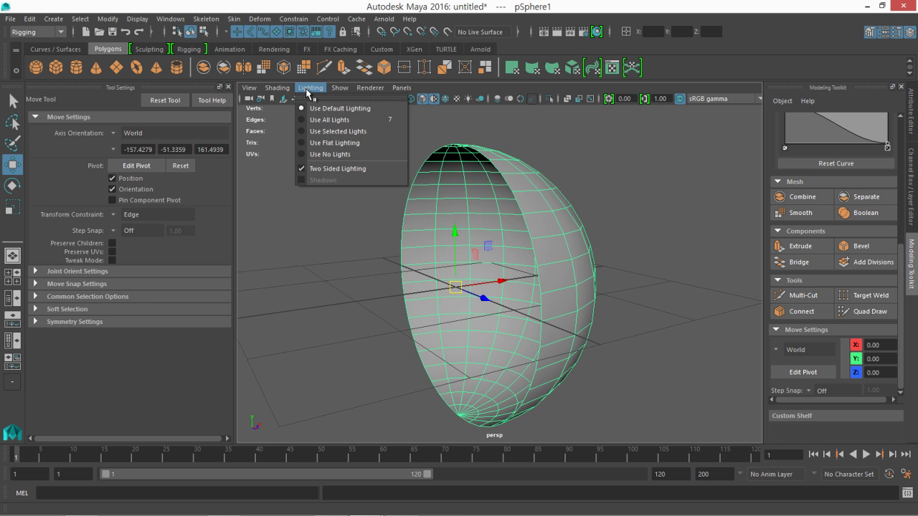
click(359, 172)
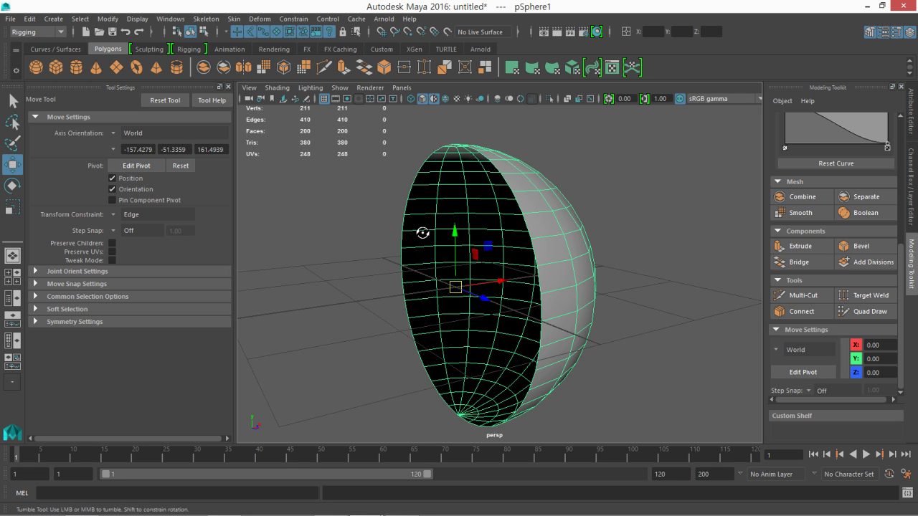
alt+drag(423, 231, 569, 273)
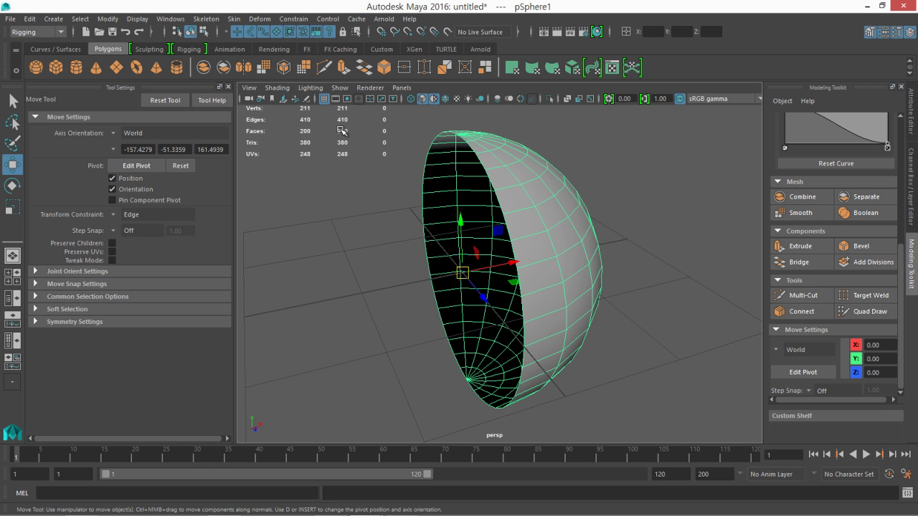
- Turn on Backface Culling for the viewport and examine the half sphere from its open and outer sides
click(281, 89)
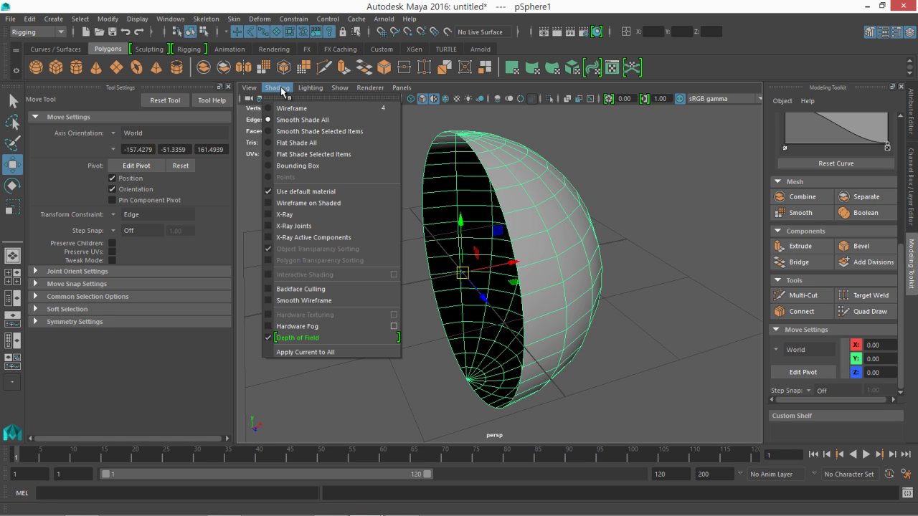
click(331, 290)
alt+drag(340, 291, 447, 273)
scroll(494, 297, up, 5)
click(308, 223)
scroll(307, 223, down, 5)
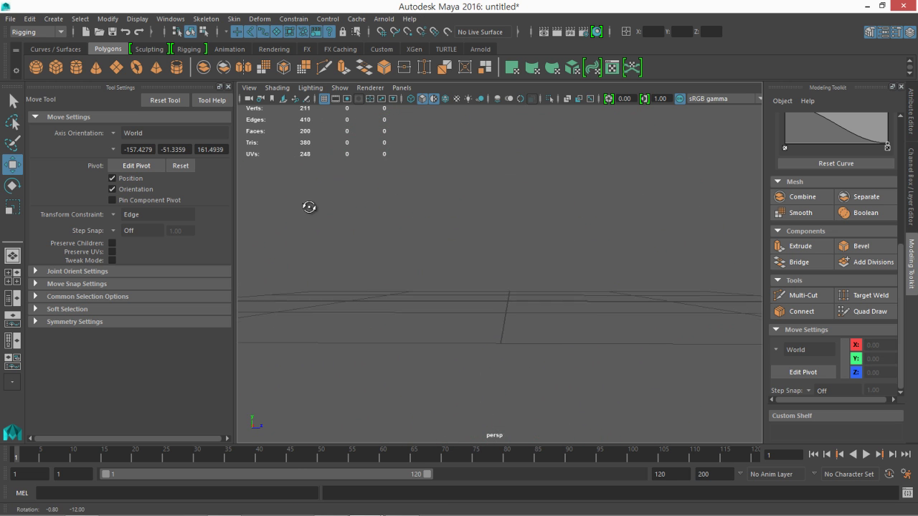
drag(294, 189, 337, 223)
click(277, 187)
mouse_move(277, 187)
alt+mouse_down()
mouse_move(328, 198)
mouse_move(375, 234)
mouse_move(488, 211)
mouse_move(500, 183)
mouse_move(461, 154)
mouse_move(328, 164)
mouse_move(337, 142)
alt+mouse_up()
- Turn off Backface Culling while in wireframe display, and return the half sphere to shaded display
key(4)
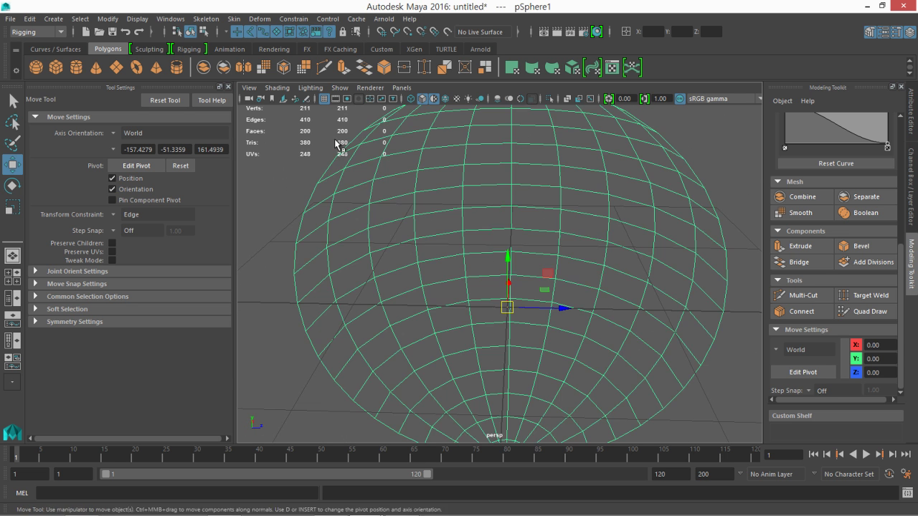
click(277, 88)
click(316, 289)
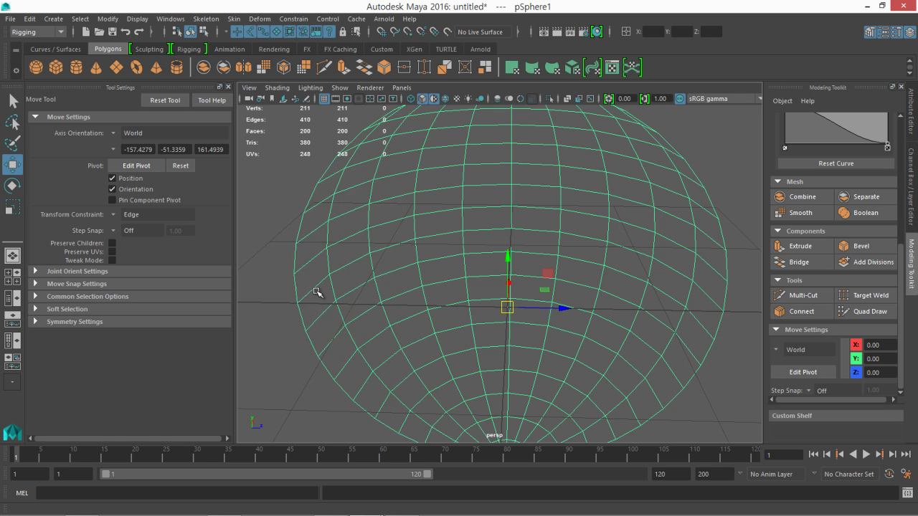
mouse_move(421, 272)
alt+mouse_down()
mouse_move(314, 268)
mouse_move(475, 301)
mouse_move(512, 263)
mouse_move(423, 253)
alt+mouse_up()
click(313, 268)
key(5)
click(512, 262)
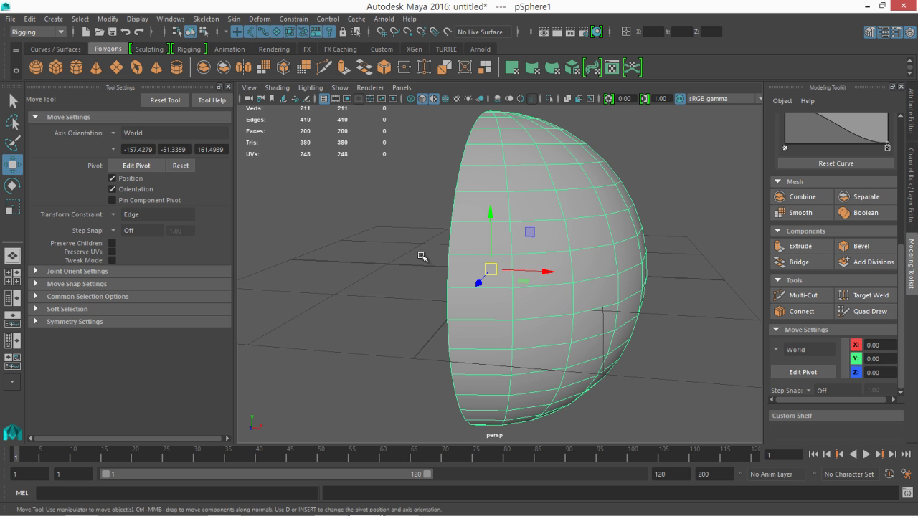
alt+drag(491, 254, 459, 260)
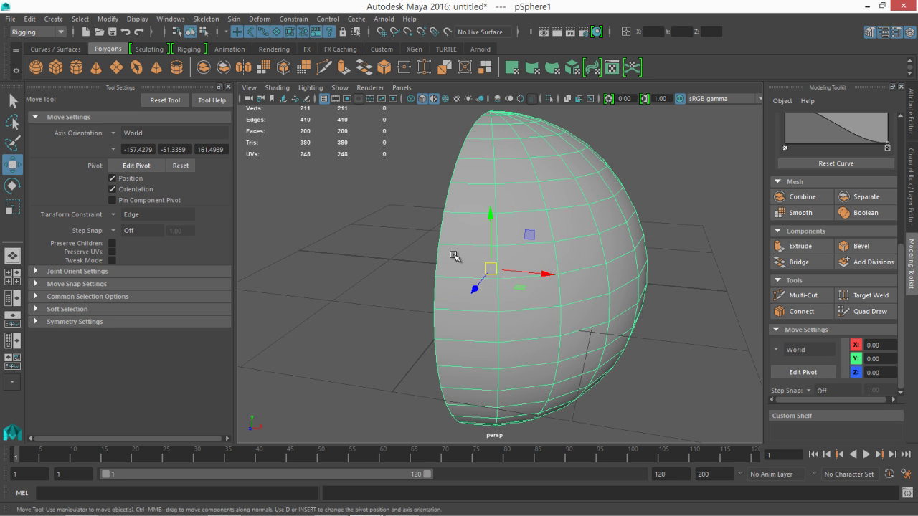
- Display the half sphere's face normals and examine their direction on the outer and inner sides
click(133, 19)
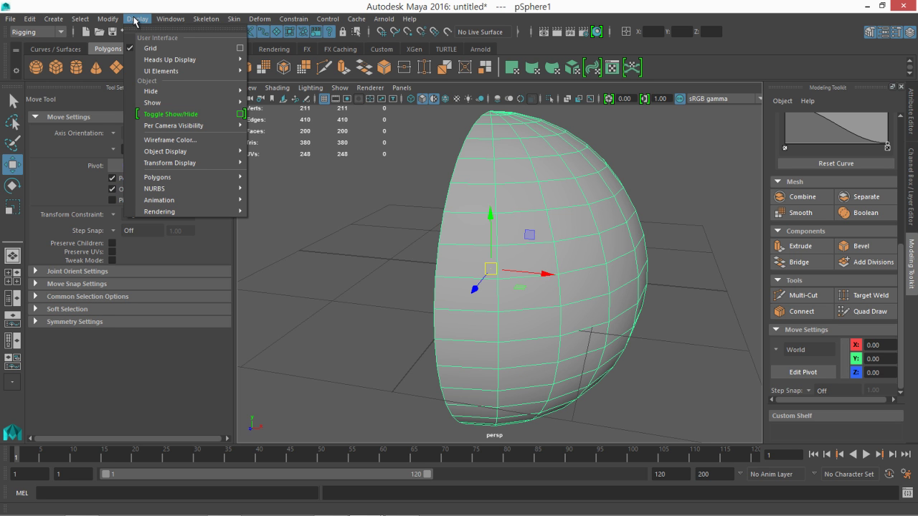
mouse_move(173, 178)
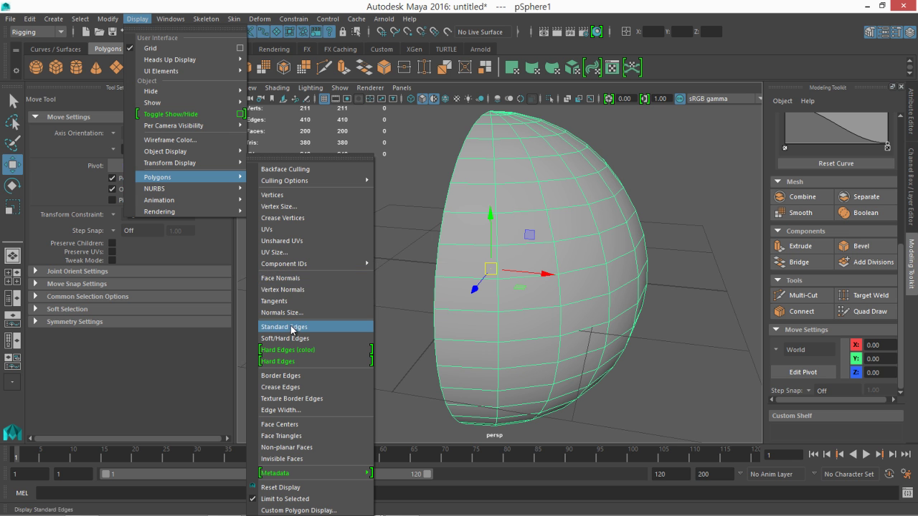
click(292, 280)
alt+drag(364, 273, 584, 222)
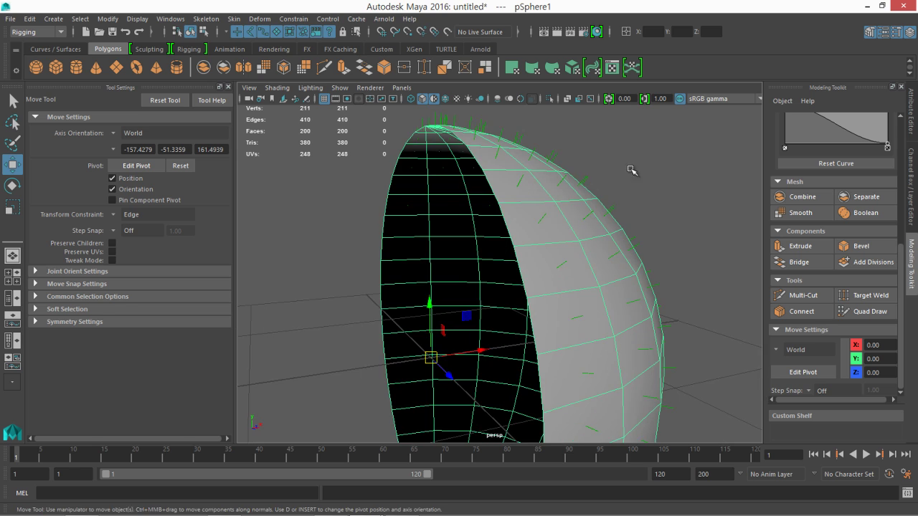
alt+drag(529, 266, 521, 297)
alt+drag(550, 241, 466, 262)
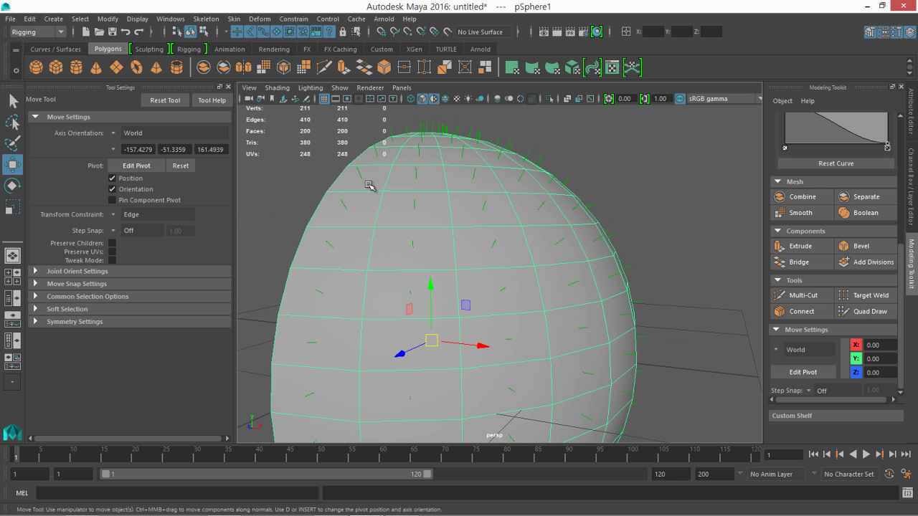
alt+drag(402, 251, 454, 248)
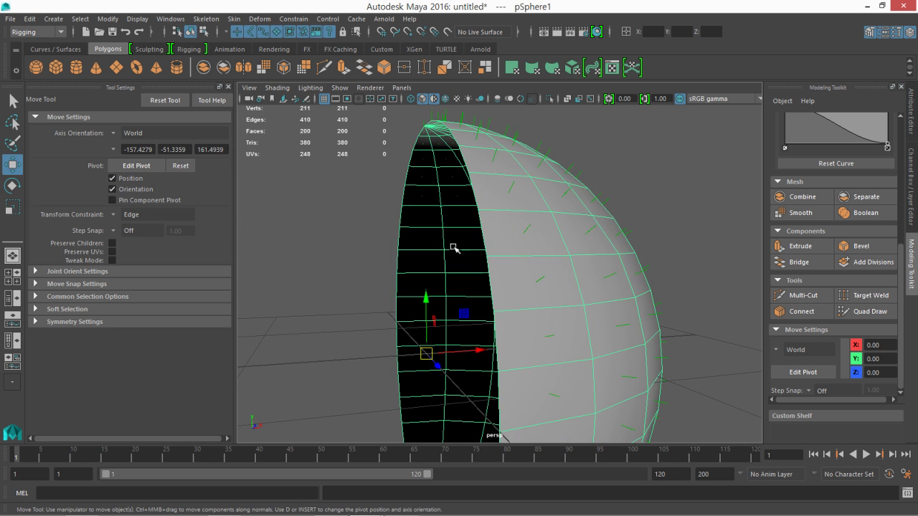
- Hide the half sphere's face normals and keep the object selected
click(137, 19)
mouse_move(170, 177)
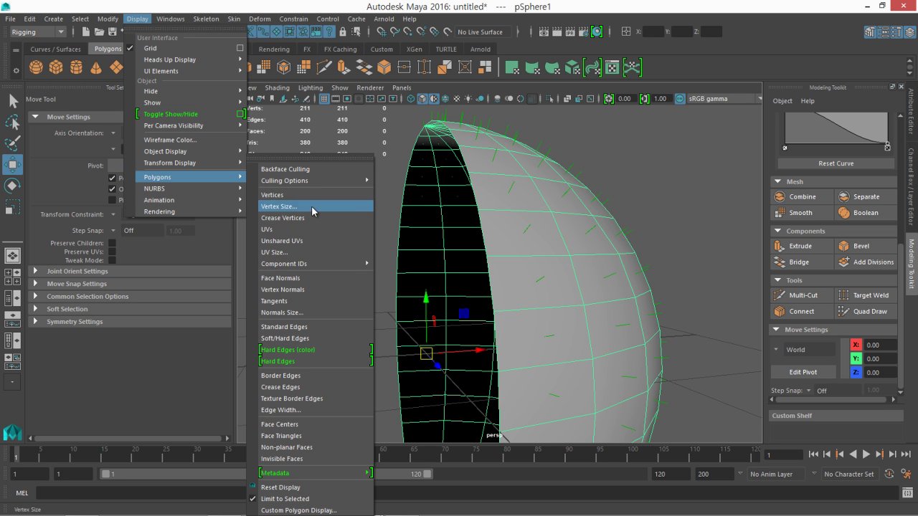
click(292, 278)
alt+drag(449, 242, 352, 226)
click(352, 227)
click(464, 246)
alt+drag(352, 260, 431, 242)
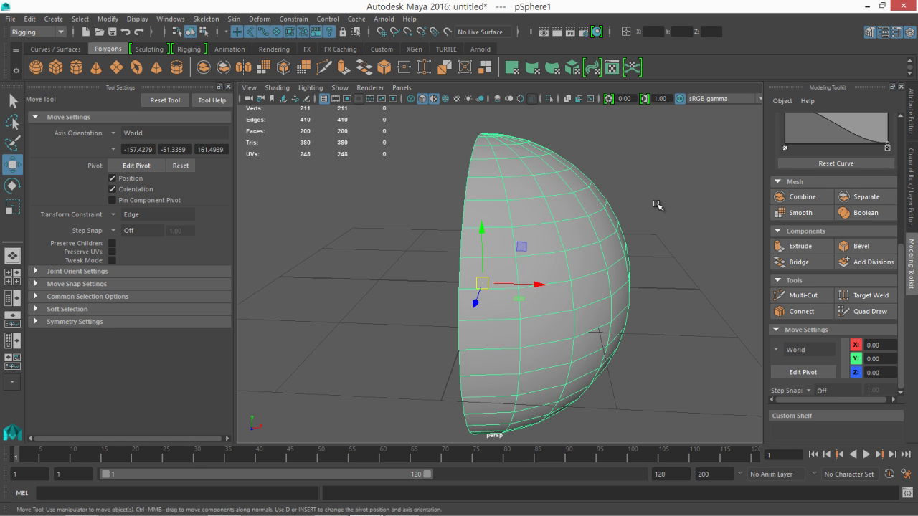
- Duplicate the half sphere in place and show the duplicate's transform channels
key(ctrl+d)
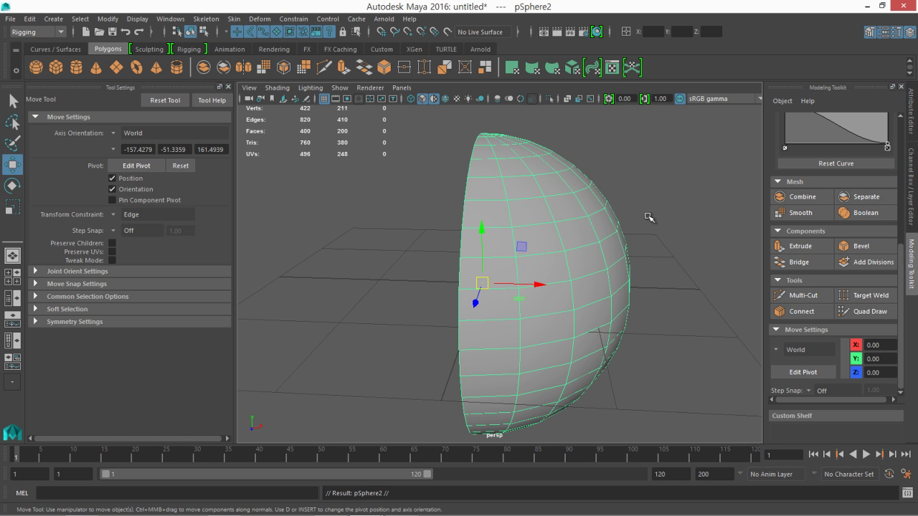
click(913, 161)
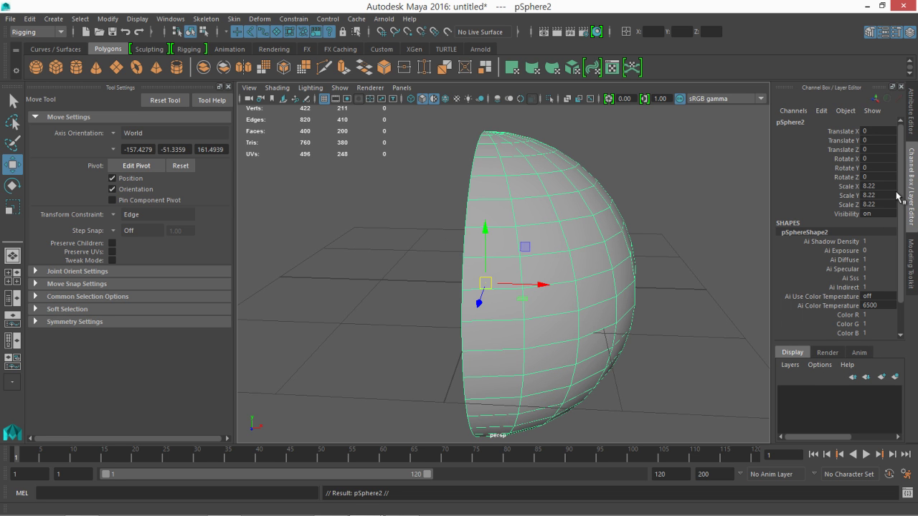
- Try mirroring the duplicate by setting its Scale Z to -8.22, and undo the change
click(873, 205)
text(-8.22)
key(Return)
key(ctrl+z)
- Mirror the duplicate across to the missing half by setting its Scale X to -8.22
click(868, 187)
click(868, 187)
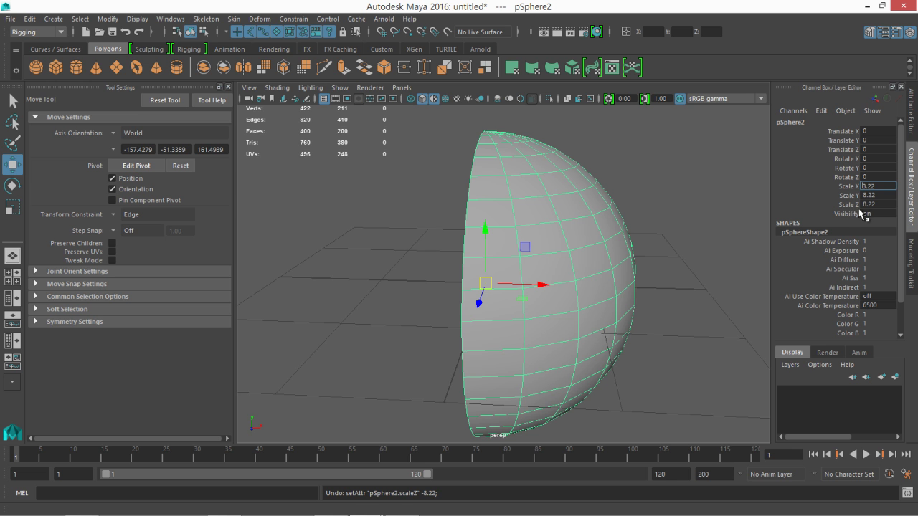
text(-)
key(Return)
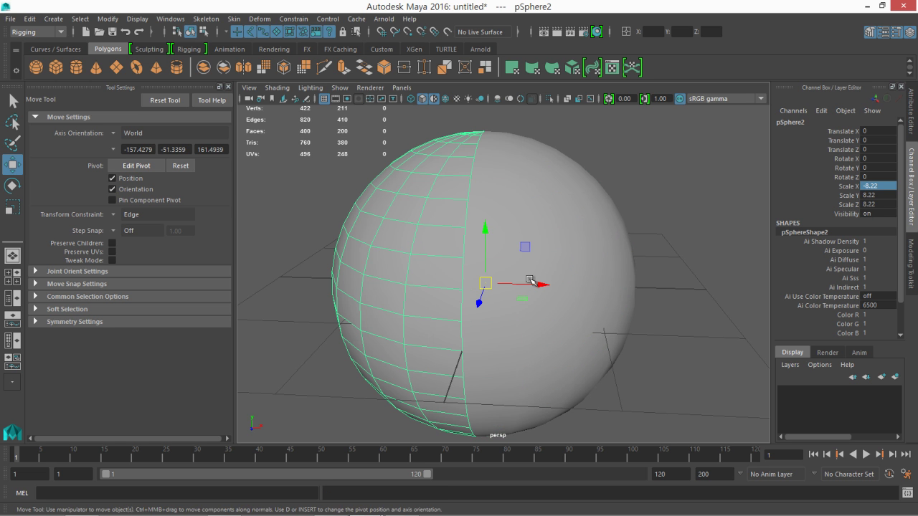
- Select both sphere halves and combine them into a single polygon object
click(910, 258)
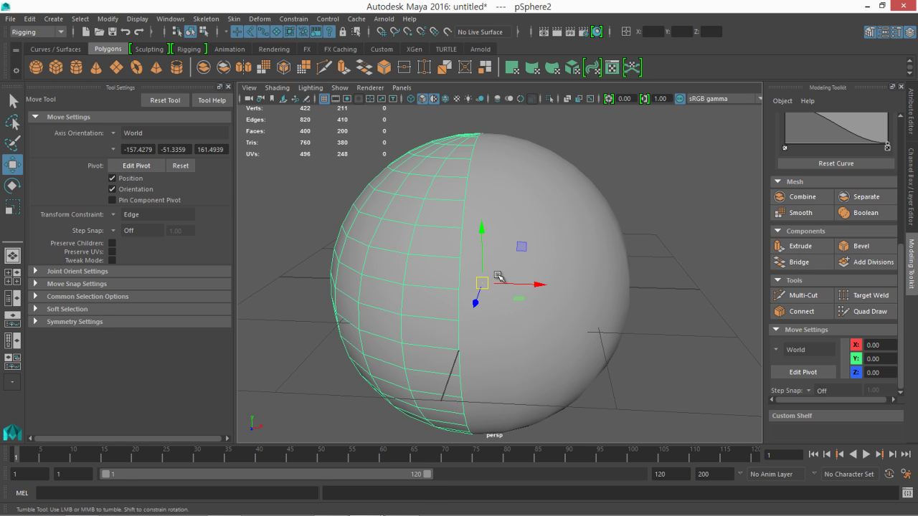
shift+click(545, 253)
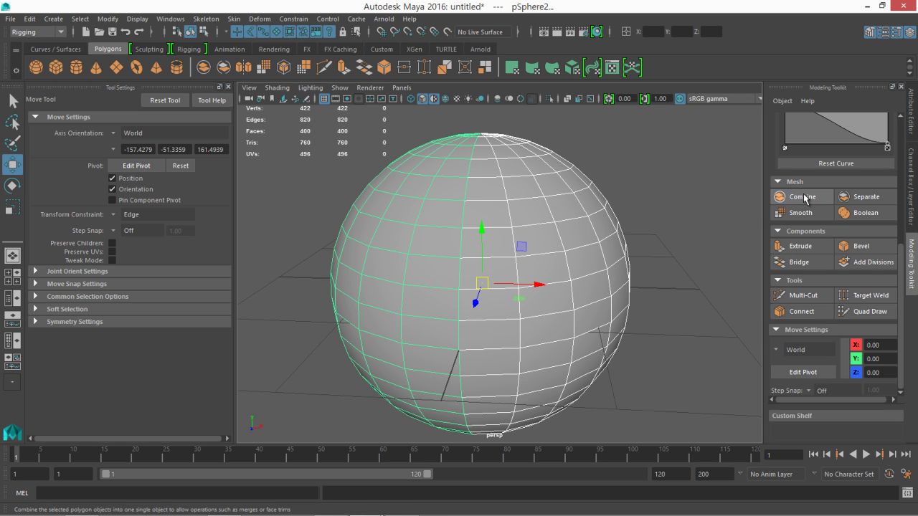
click(805, 199)
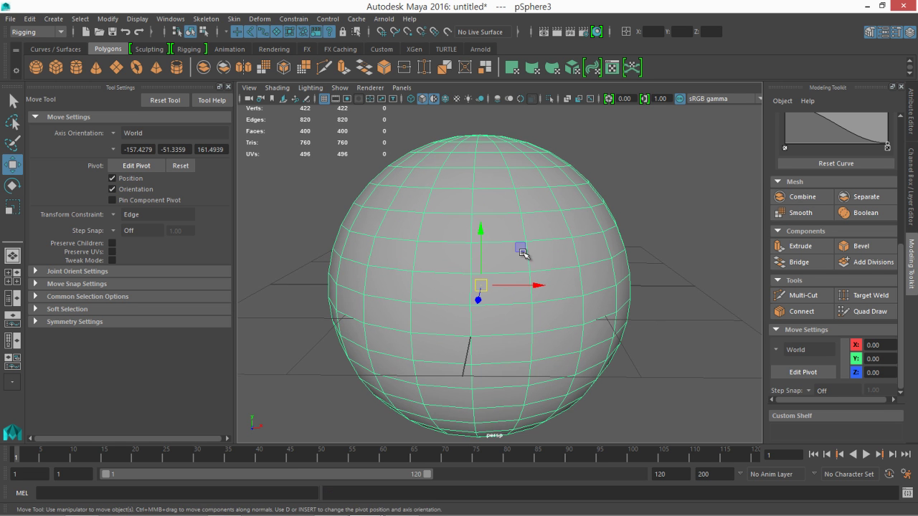
click(314, 272)
click(502, 269)
scroll(493, 296, up, 2)
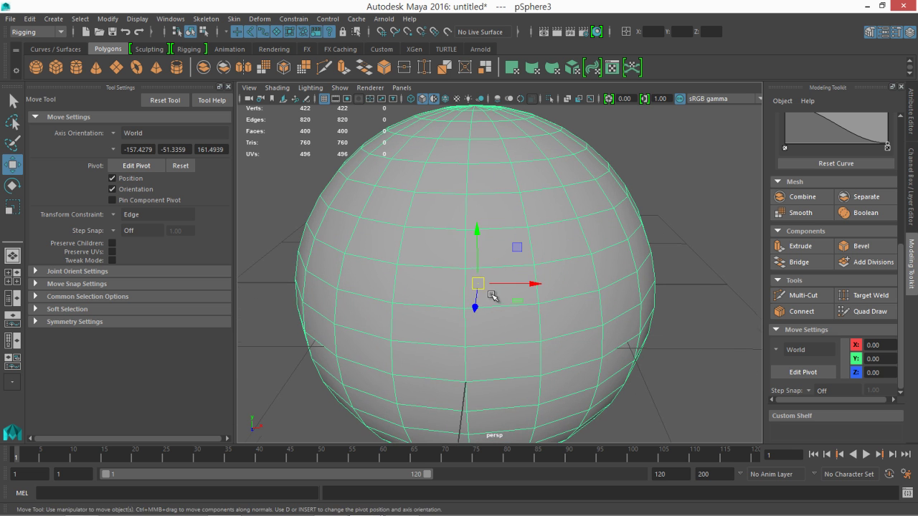
- Switch the combined sphere to vertex mode, select an upper front vertex on the centre seam, and undo its accidental slide
right_drag(495, 228, 456, 178)
click(465, 235)
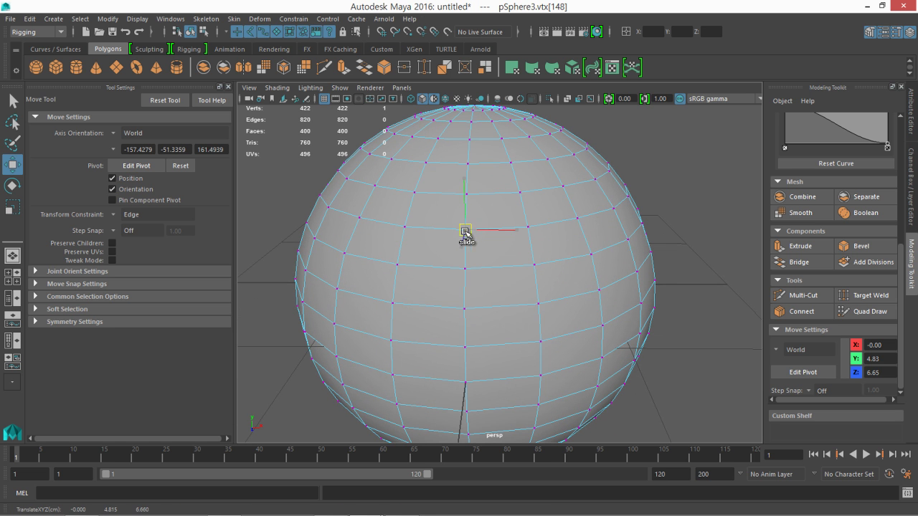
key(ctrl+z)
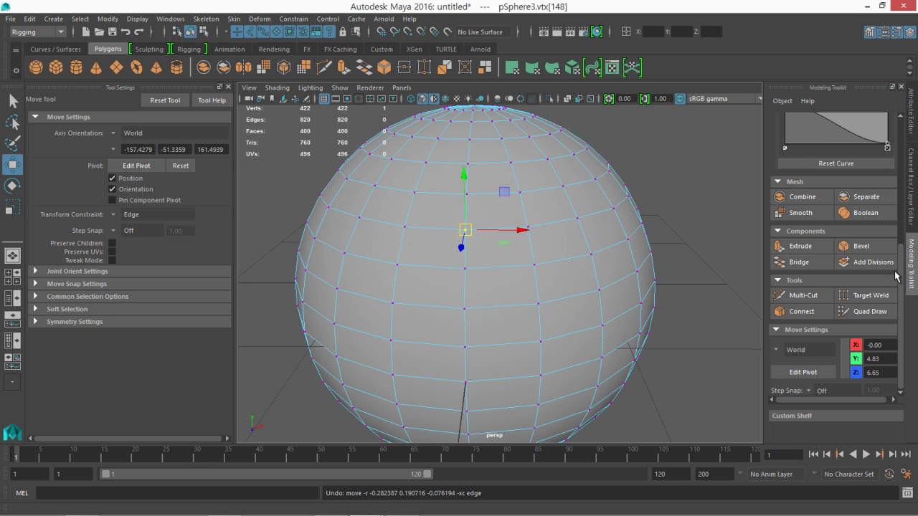
- Turn off the transform constraint, try moving a front vertex on the centre seam freely, and undo the move
scroll(903, 266, up, 1)
scroll(902, 266, up, 3)
click(846, 232)
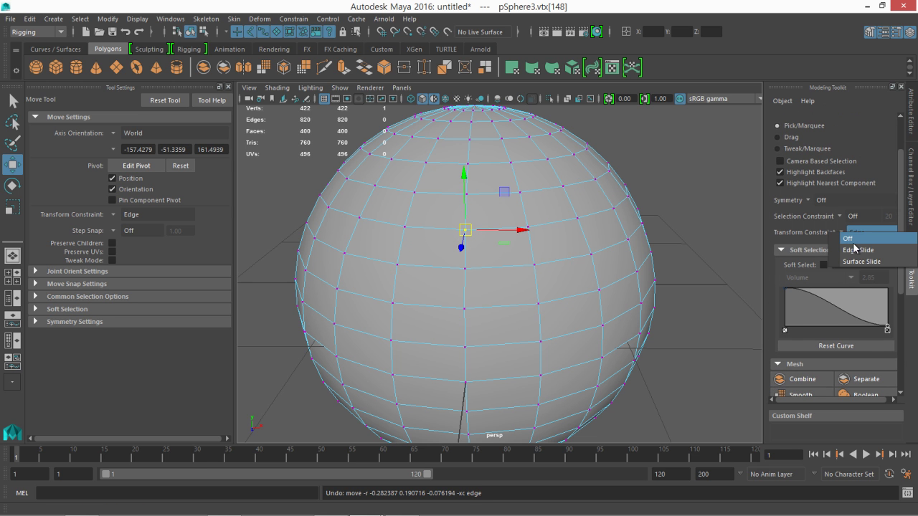
click(846, 233)
click(468, 269)
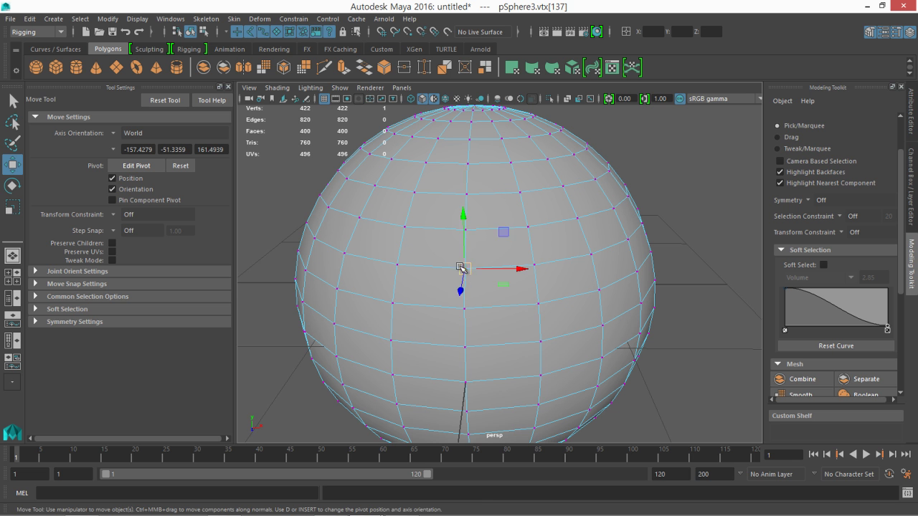
drag(482, 270, 477, 240)
key(ctrl+z)
- Switch to edge mode, try moving an upper front edge, then undo the move and return to object mode
right_drag(492, 174, 492, 151)
click(490, 183)
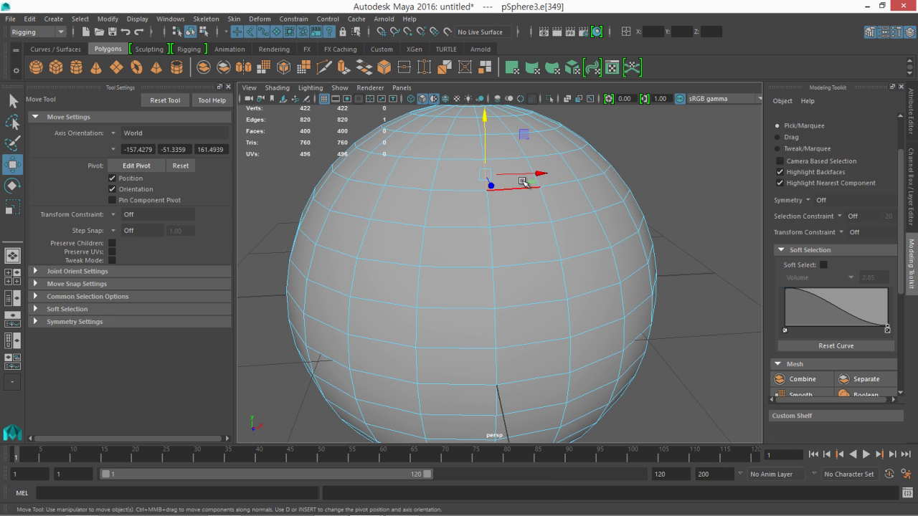
drag(538, 172, 558, 242)
click(502, 254)
key(ctrl+z)
key(ctrl+z)
key(ctrl+z)
alt+right_drag(528, 246, 358, 232)
click(359, 228)
key(F8)
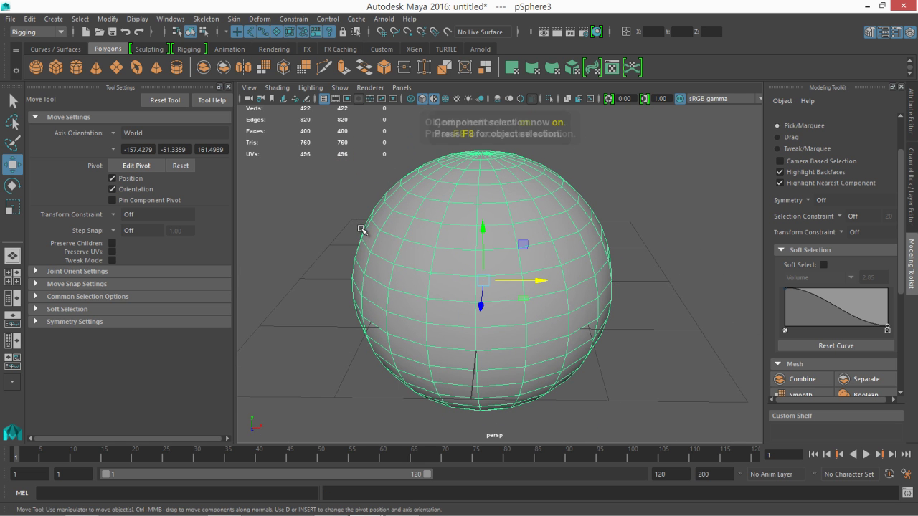
alt+drag(454, 212, 458, 213)
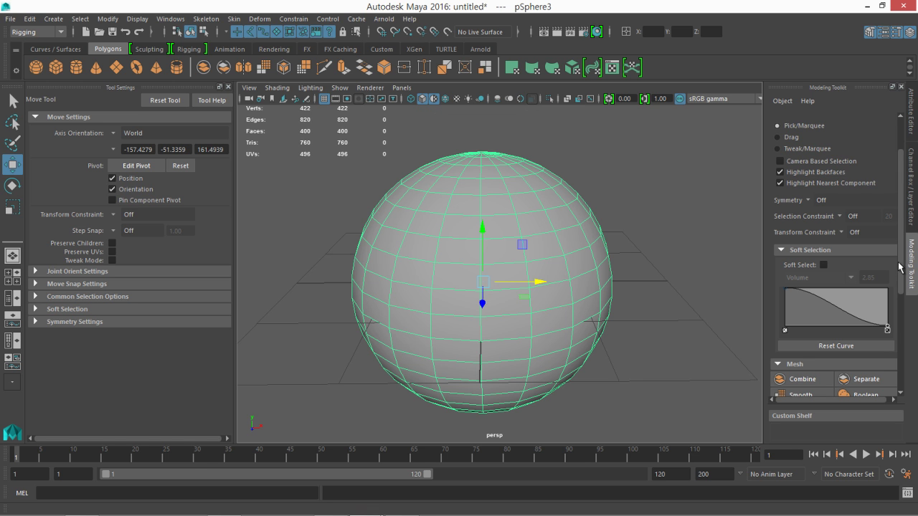
drag(900, 268, 900, 198)
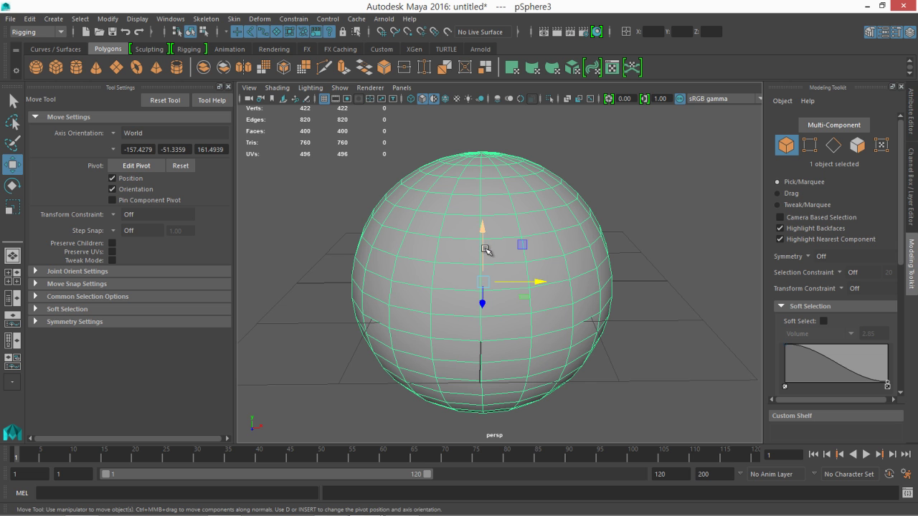
drag(486, 250, 488, 223)
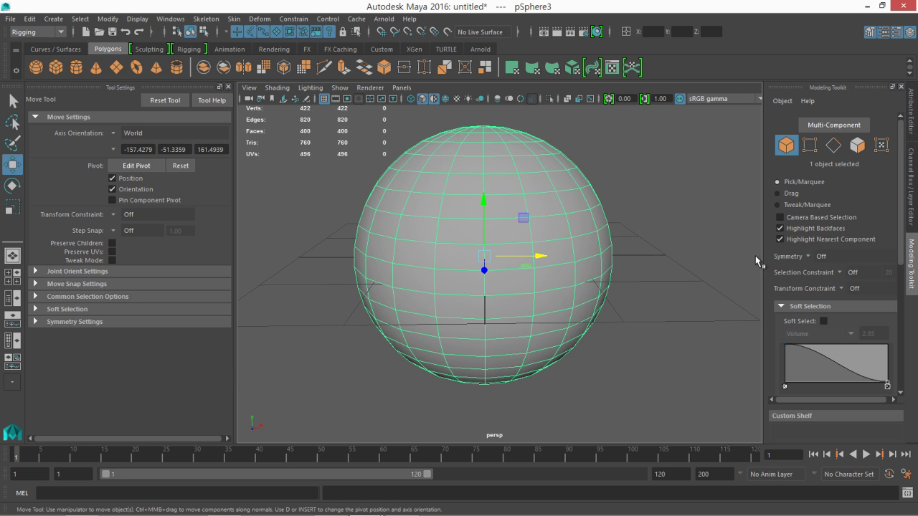
drag(899, 241, 890, 346)
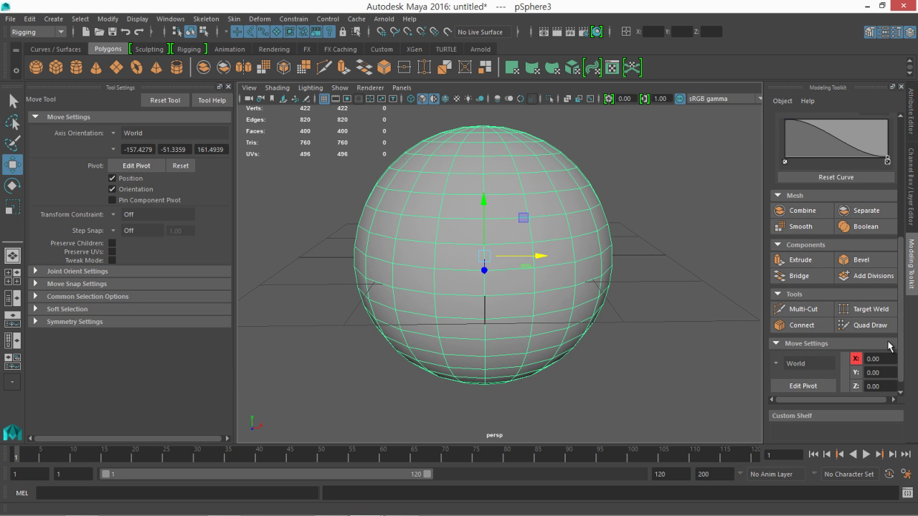
scroll(520, 284, up, 5)
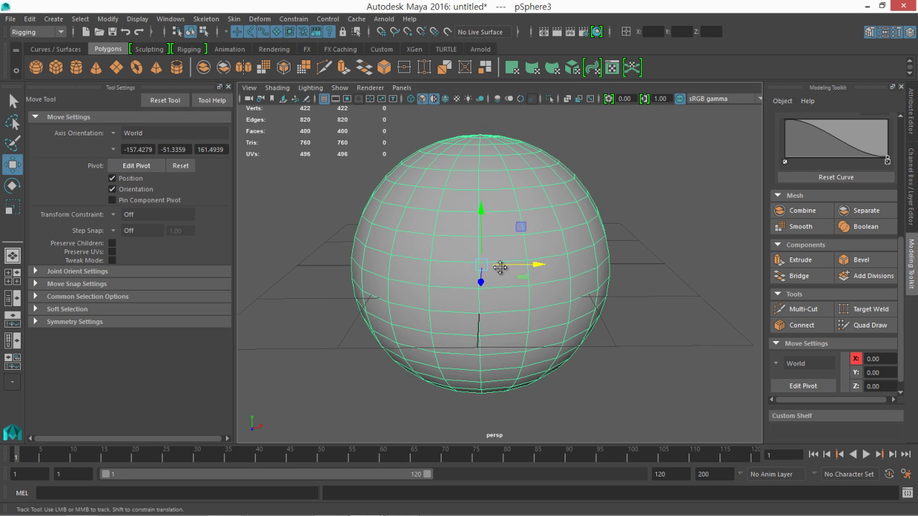
- Turn on the smooth mesh preview for the combined sphere and examine the seam between its halves from several angles
scroll(505, 282, down, 2)
key(3)
click(304, 222)
alt+drag(352, 242, 334, 205)
click(380, 256)
alt+drag(379, 256, 347, 216)
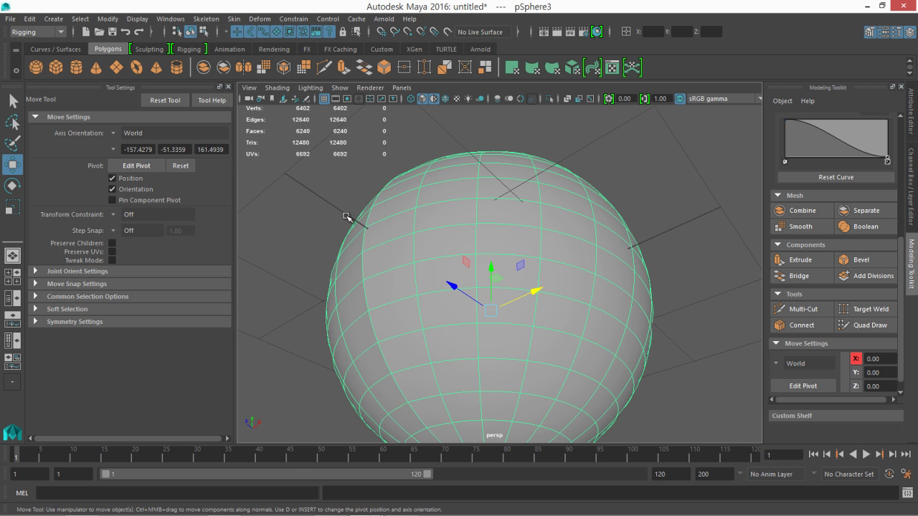
click(318, 260)
mouse_move(320, 251)
alt+mouse_down()
mouse_move(369, 225)
mouse_move(447, 217)
mouse_move(517, 273)
mouse_move(532, 304)
mouse_move(454, 312)
mouse_move(537, 365)
mouse_move(615, 308)
mouse_move(564, 318)
alt+mouse_up()
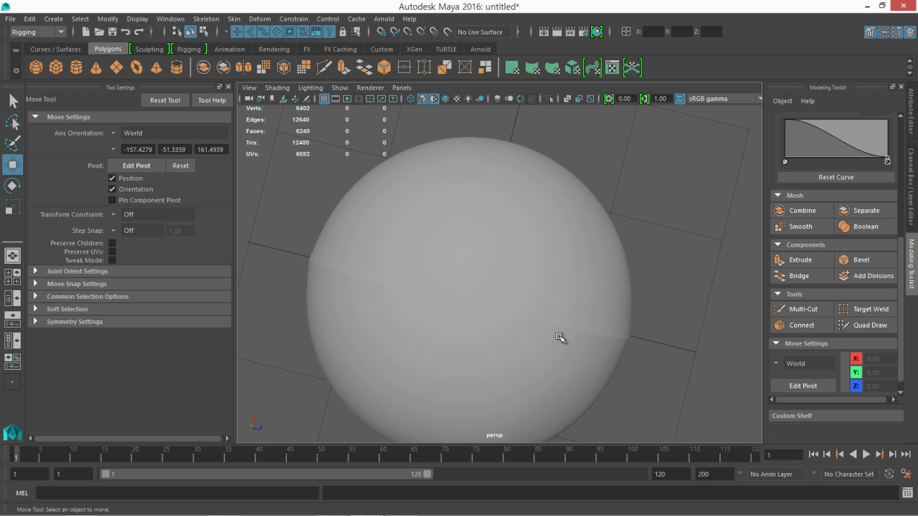
alt+drag(474, 338, 380, 229)
click(381, 229)
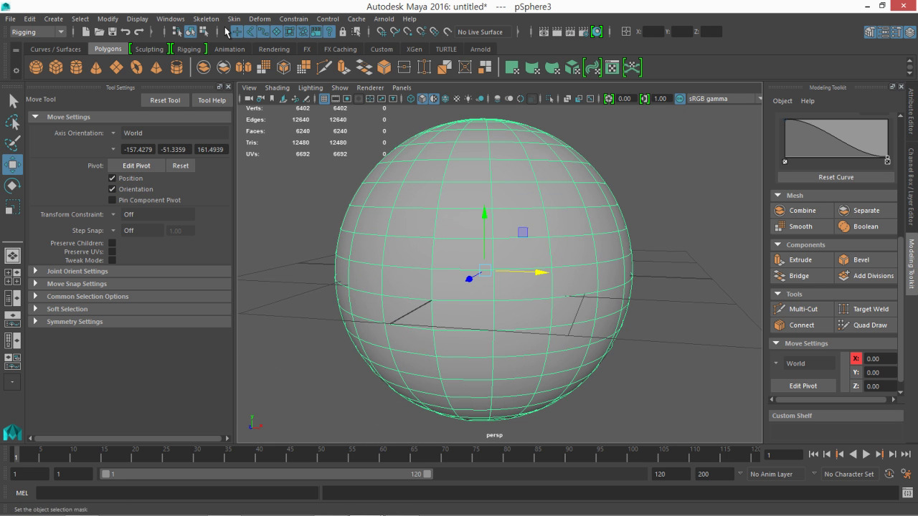
- Switch to the Modeling menu set, merge the combined sphere's overlapping vertices, and inspect the former seam
click(43, 32)
click(37, 47)
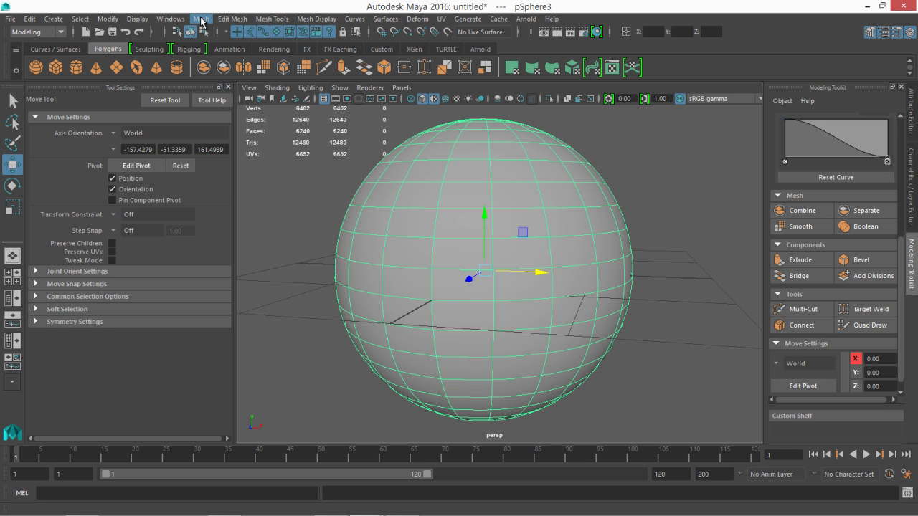
click(202, 19)
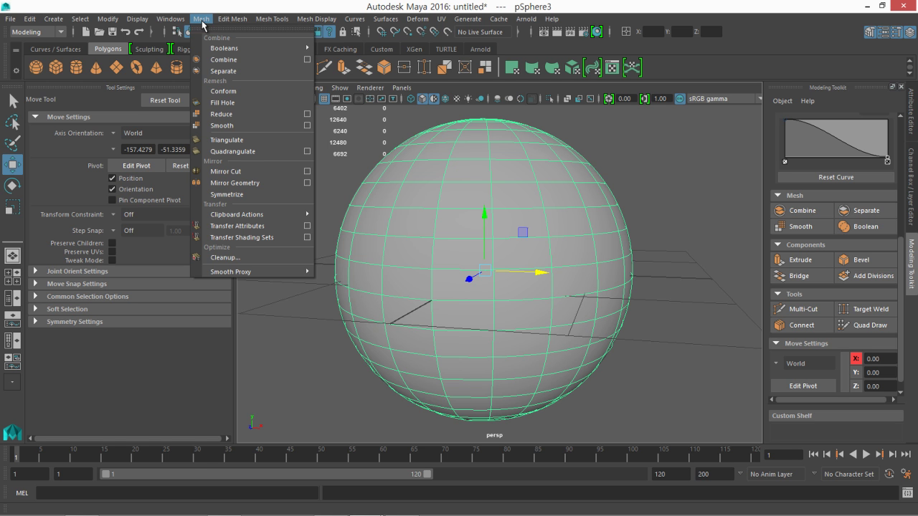
click(228, 19)
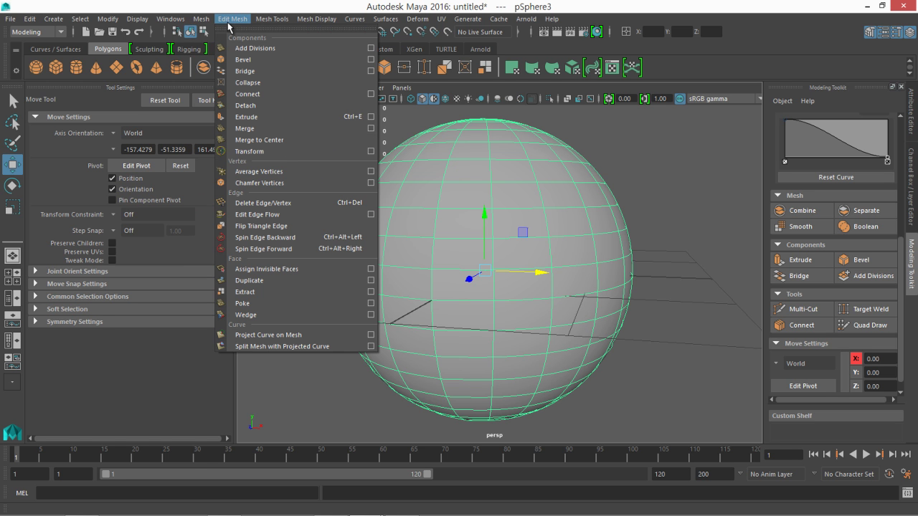
mouse_move(199, 24)
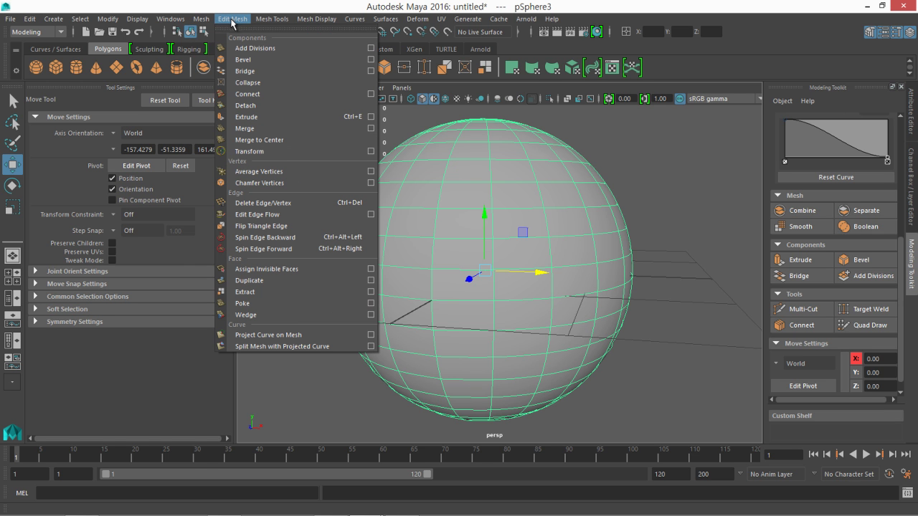
click(266, 129)
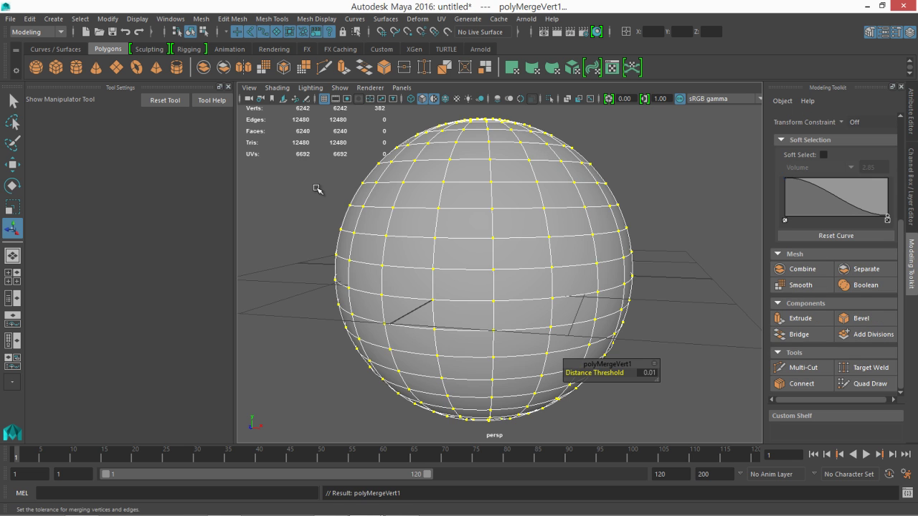
click(342, 215)
click(404, 248)
alt+drag(404, 247, 418, 266)
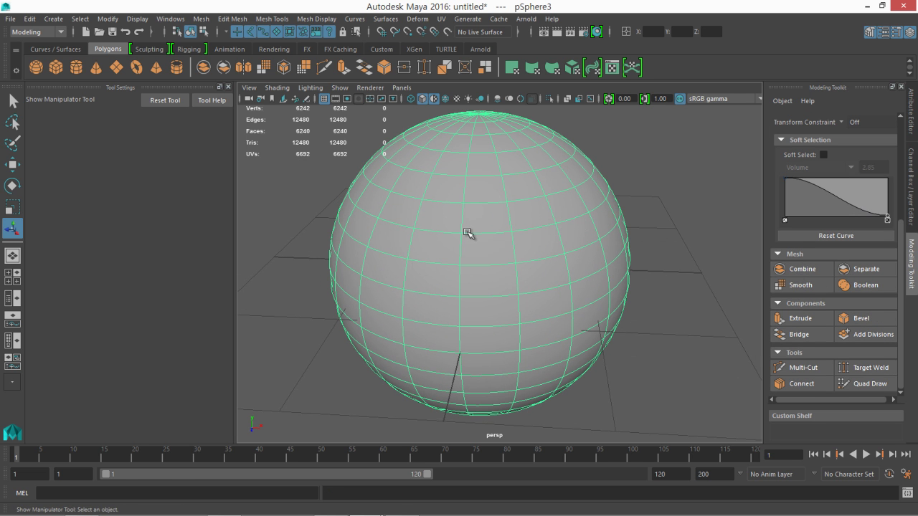
alt+drag(471, 235, 444, 253)
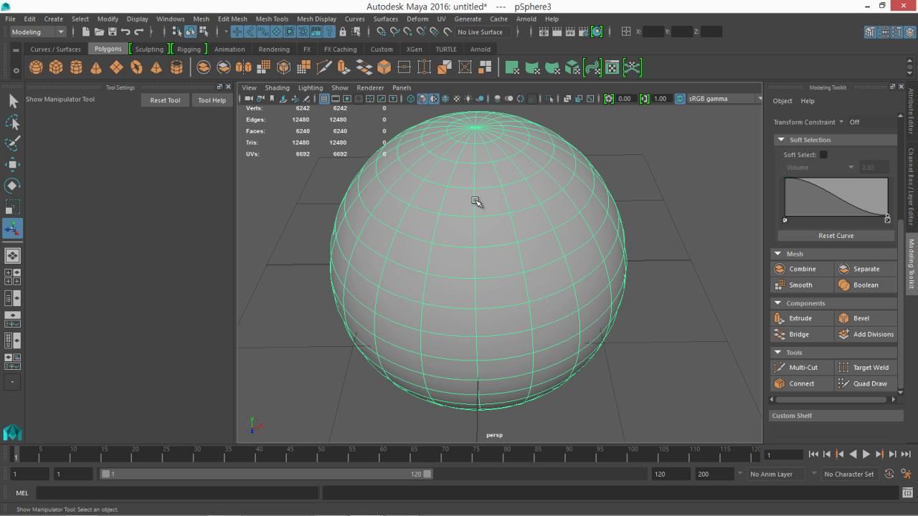
- Undo the merge, the smooth preview and the earlier edits back to the two separate sphere halves
key(ctrl+z)
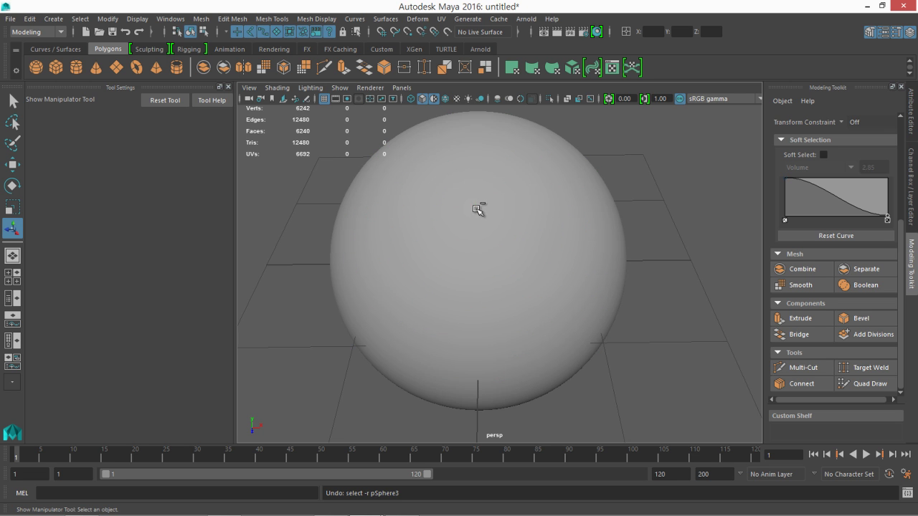
key(ctrl+z)
key(ctrl+z)
key(ctrl+z)
key(ctrl+z)
key(ctrl+z)
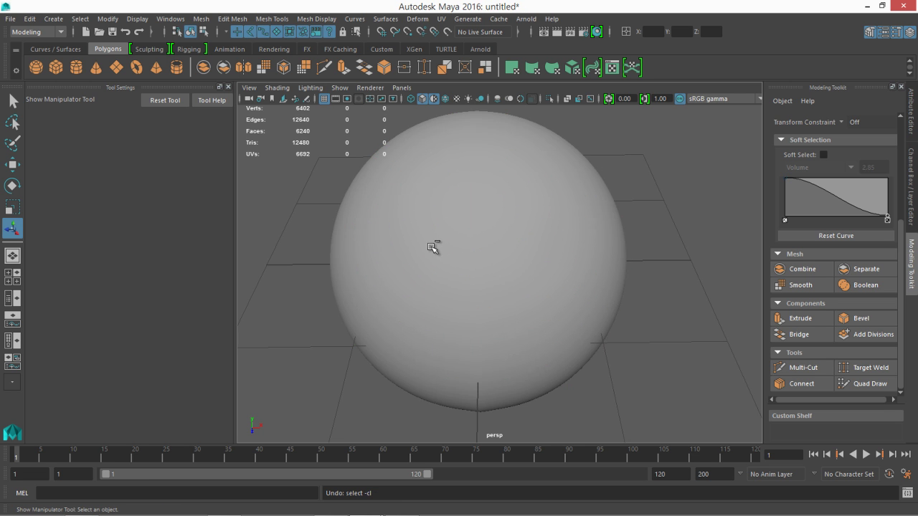
key(ctrl+z)
key(ctrl+z)
key(ctrl+z)
key(ctrl+z)
key(ctrl+z)
key(ctrl+z)
key(ctrl+z)
key(ctrl+z)
key(ctrl+z)
key(ctrl+z)
key(ctrl+z)
key(ctrl+z)
key(ctrl+z)
key(ctrl+z)
key(ctrl+z)
key(ctrl+z)
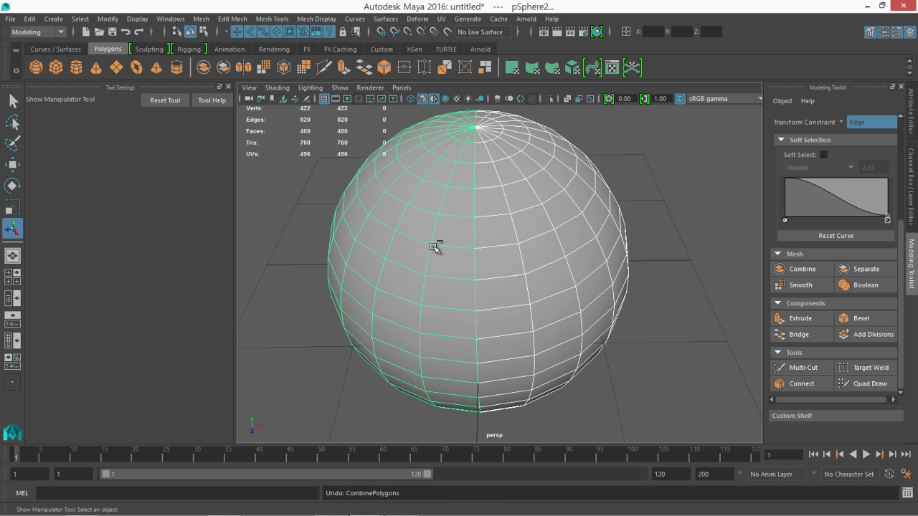
- Combine both sphere halves into a single polygon object again and open the Outliner
shift+click(617, 228)
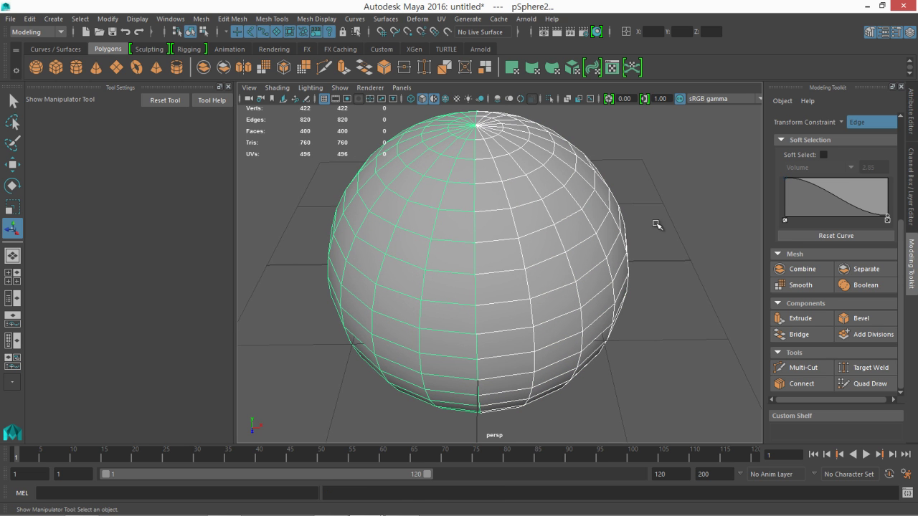
click(773, 268)
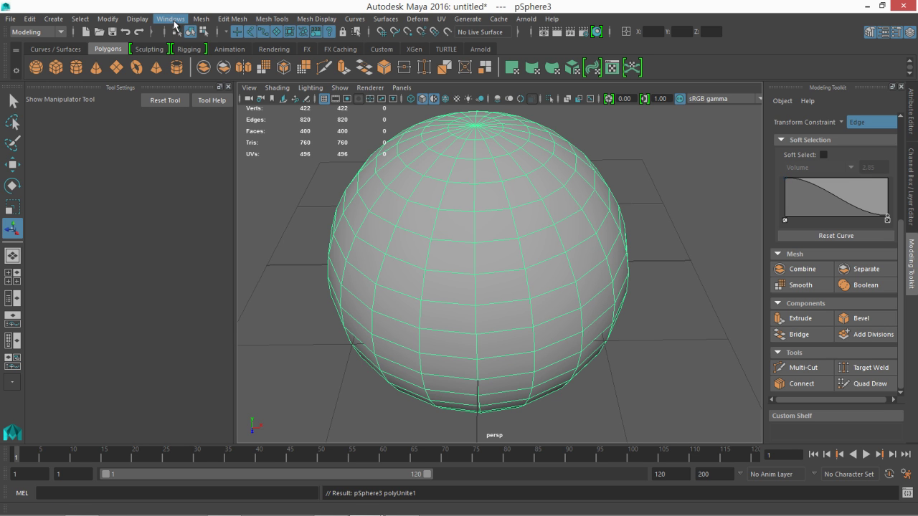
click(173, 21)
click(201, 120)
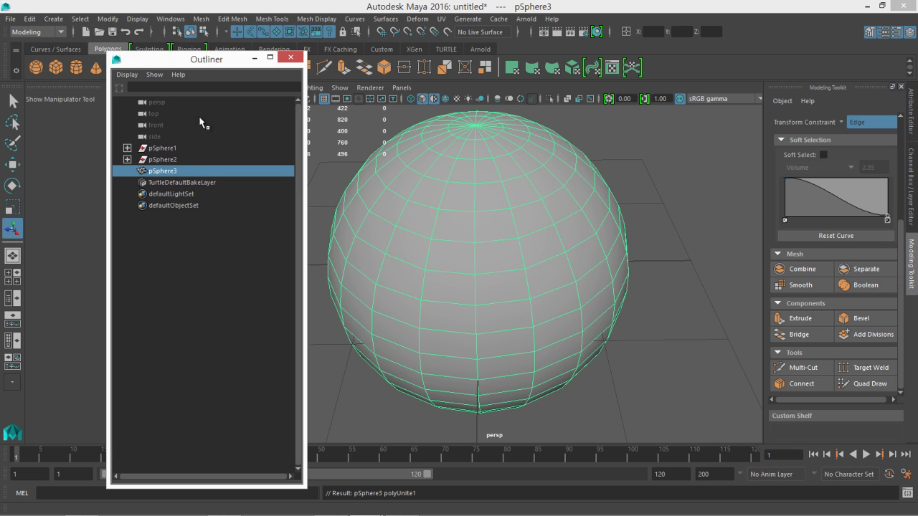
- Select pSphere1, pSphere2 and pSphere3 individually in the Outliner to compare them, with the viewport in wireframe display
click(157, 159)
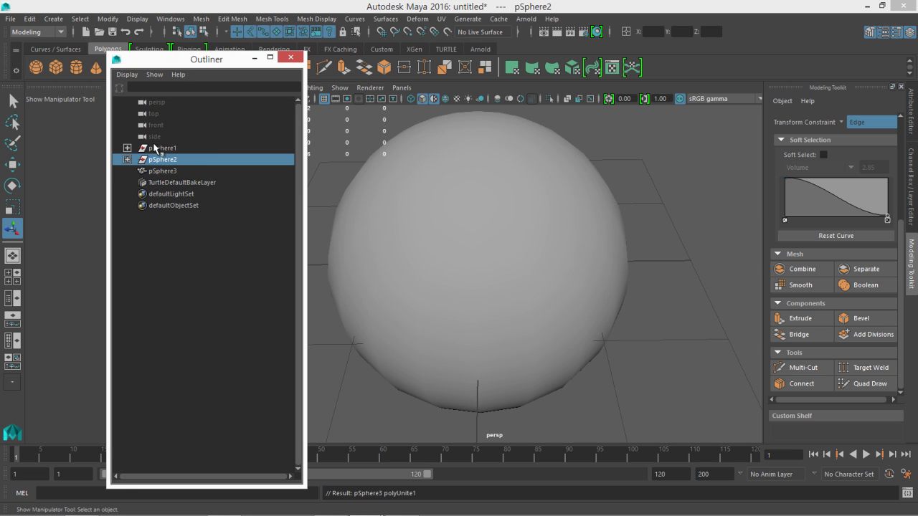
click(159, 148)
key(4)
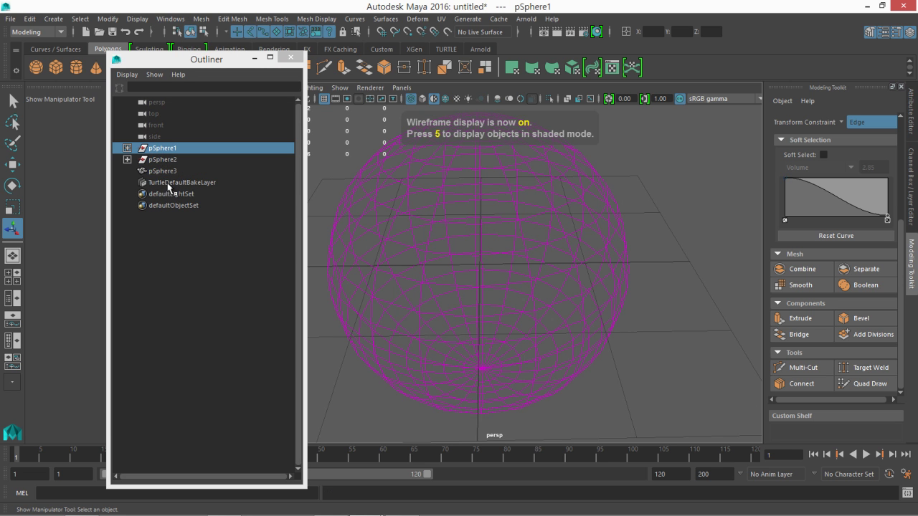
click(168, 159)
click(164, 172)
click(163, 159)
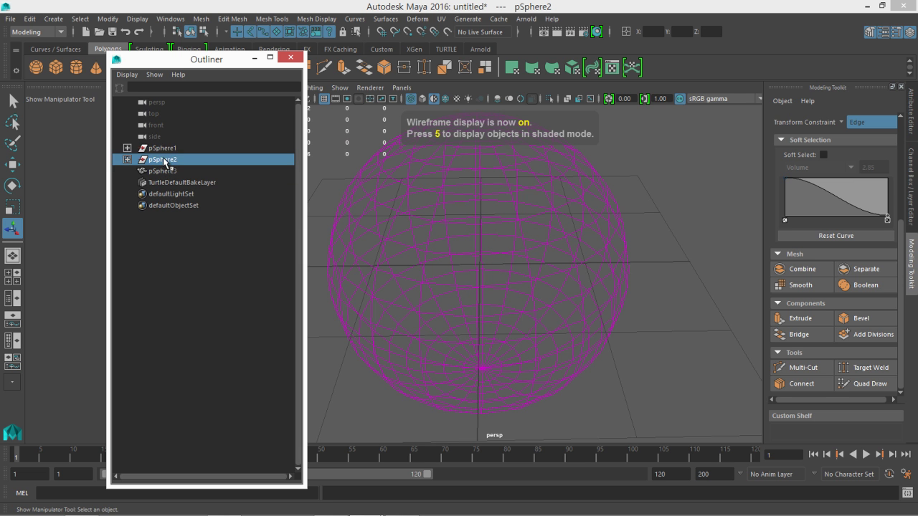
- Try deleting the leftover pSphere2 node, then undo the deletion and the preceding selection changes
click(164, 140)
click(159, 161)
key(Delete)
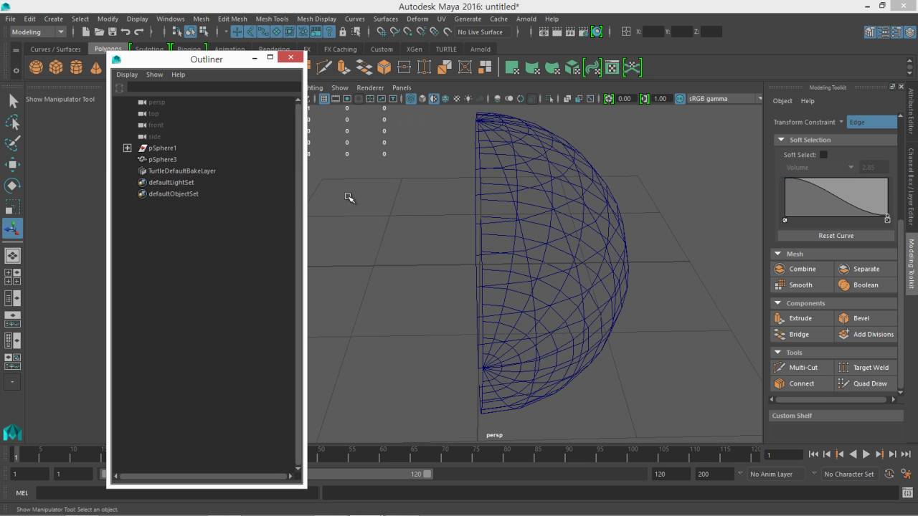
key(ctrl+z)
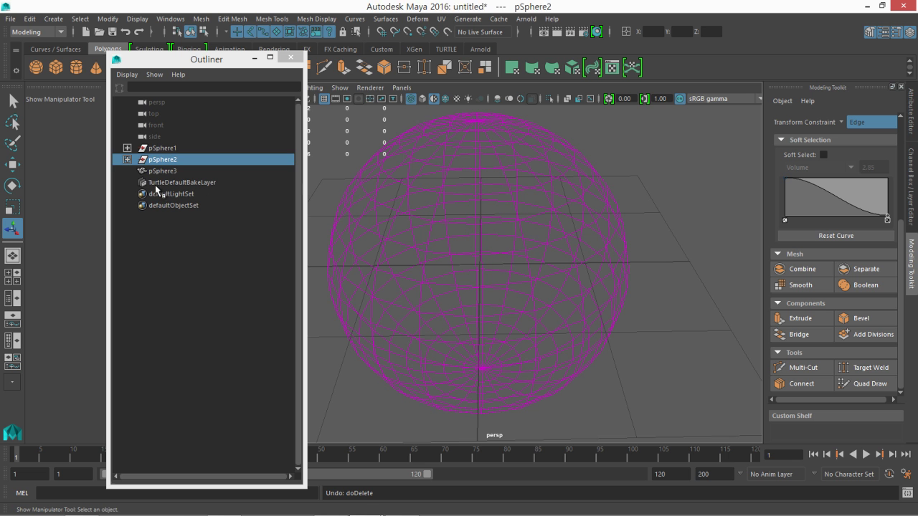
key(ctrl+z)
key(ctrl+z)
key(ctrl+z)
- Select pSphere1, pSphere2 and pSphere3 together, check their inputs, and delete their construction history
drag(154, 150, 158, 170)
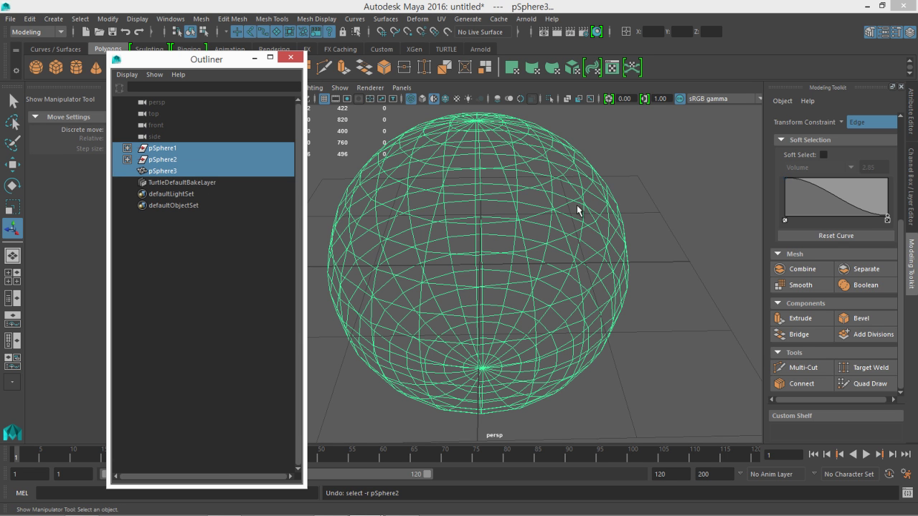
click(912, 168)
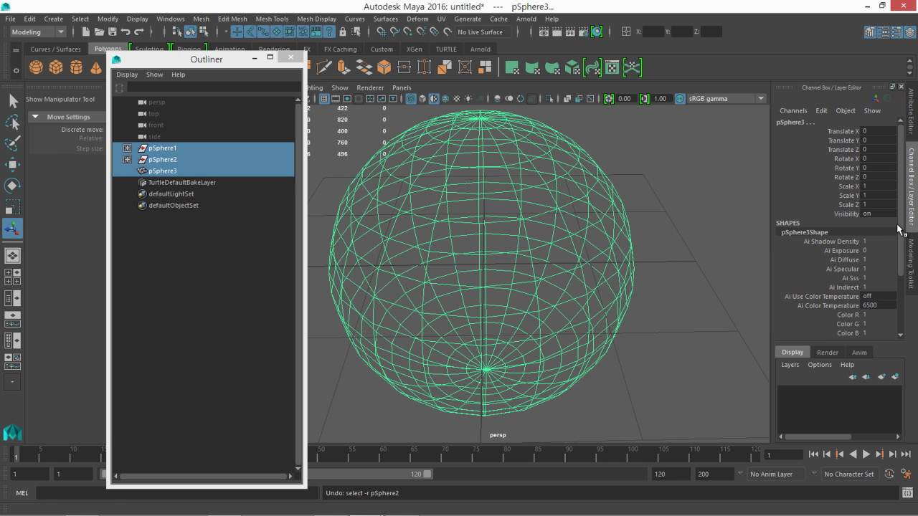
scroll(825, 272, down, 3)
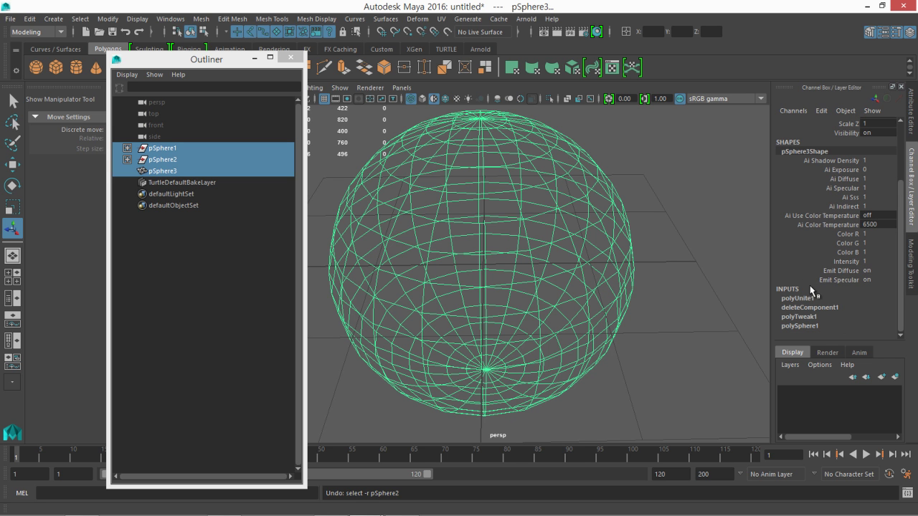
click(30, 18)
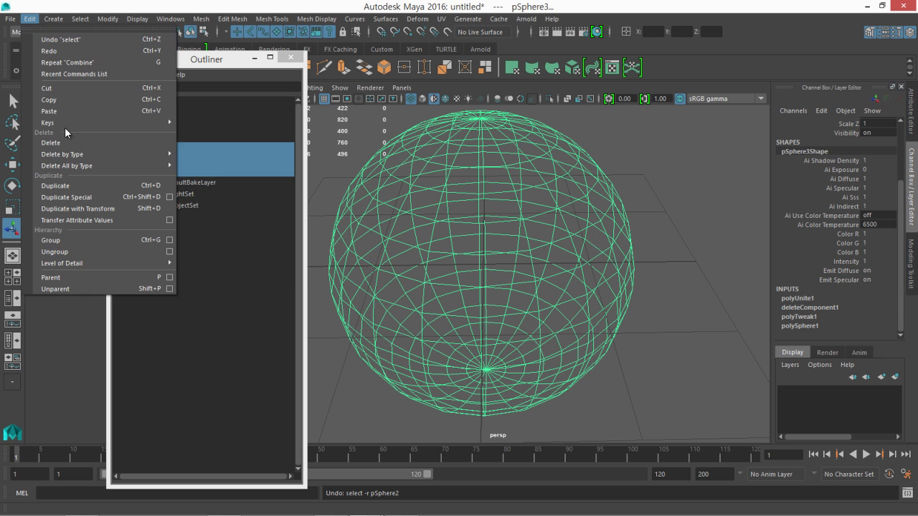
mouse_move(83, 159)
click(201, 164)
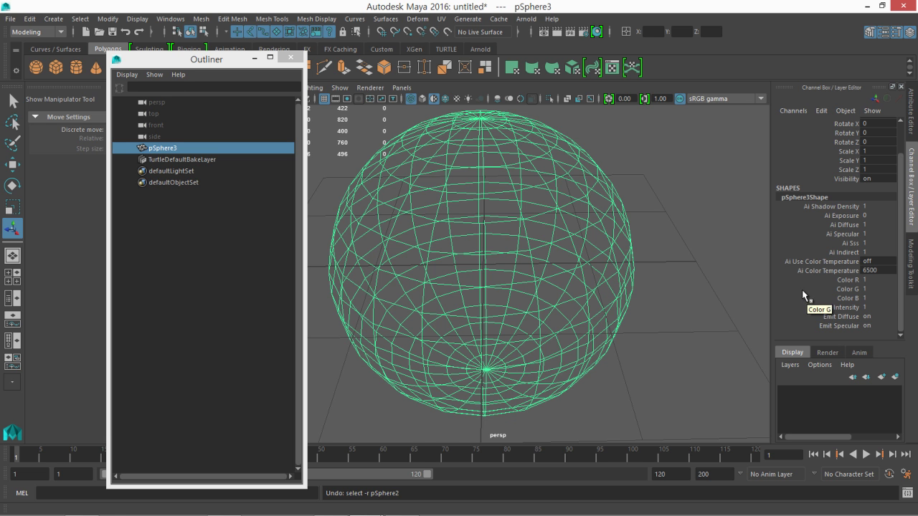
- Show the sphere shaded, try pulling a seam vertex sideways along X, undo that move, and return to object selection
key(5)
mouse_move(537, 173)
right_down()
mouse_move(540, 206)
mouse_move(489, 178)
right_up()
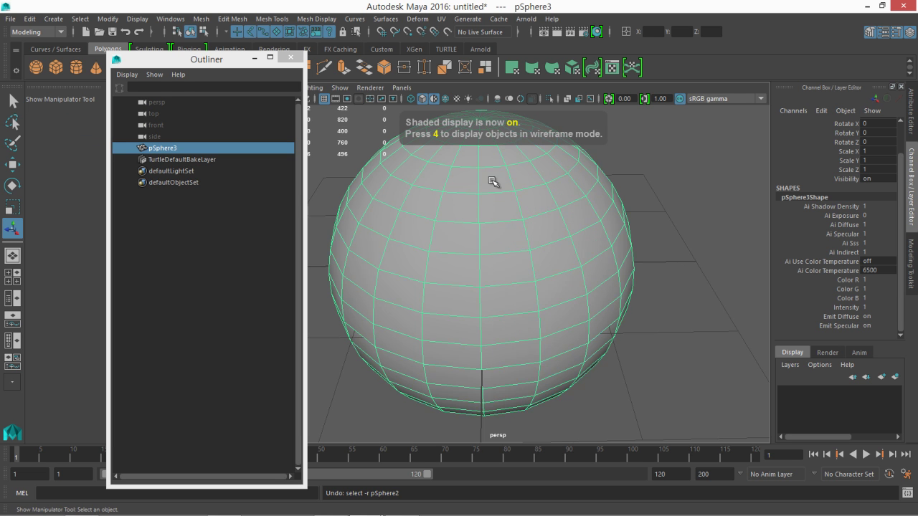
click(480, 224)
key(w)
mouse_move(481, 225)
mouse_down()
mouse_move(490, 242)
mouse_move(490, 224)
mouse_up()
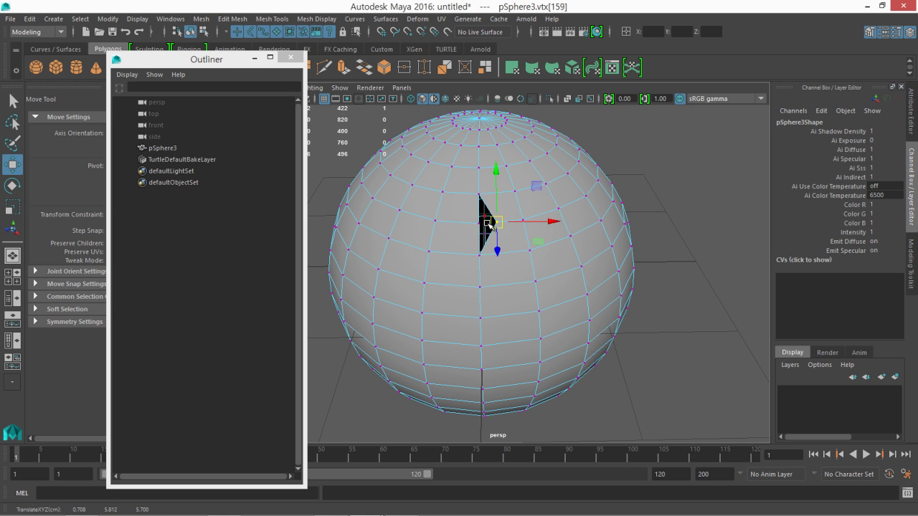
key(ctrl+z)
key(F8)
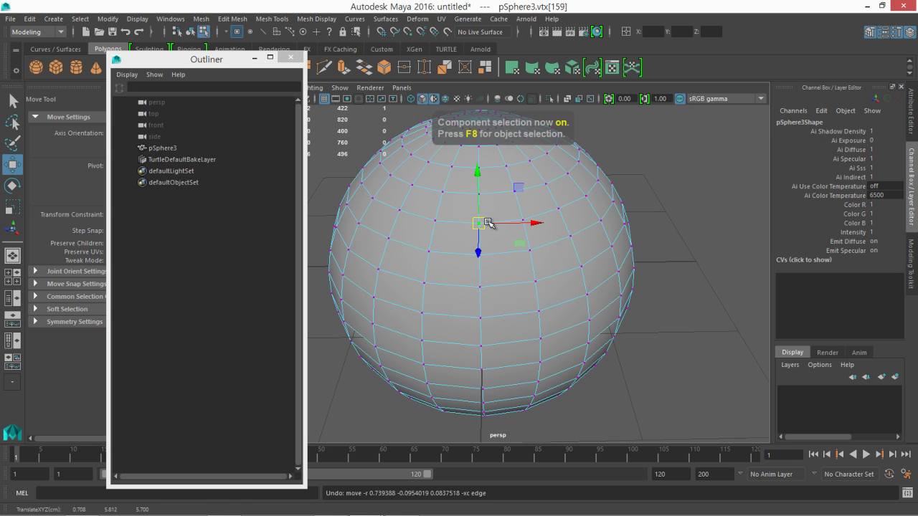
key(F8)
- Separate the combined sphere into its two halves, try moving the right half away along X, and undo that move
alt+drag(480, 222, 510, 231)
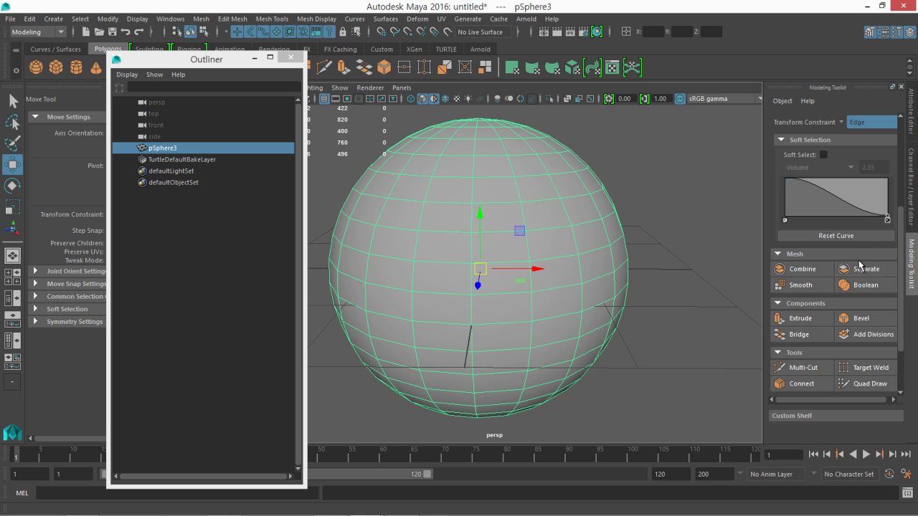
click(881, 272)
click(521, 236)
drag(539, 265, 625, 266)
key(ctrl+z)
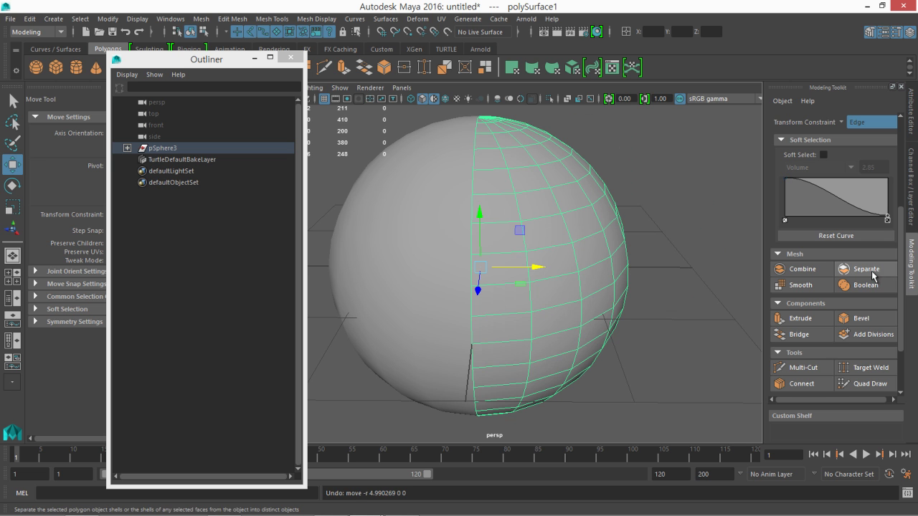
- Select the left half of the sphere and smooth it with 2 divisions
click(457, 269)
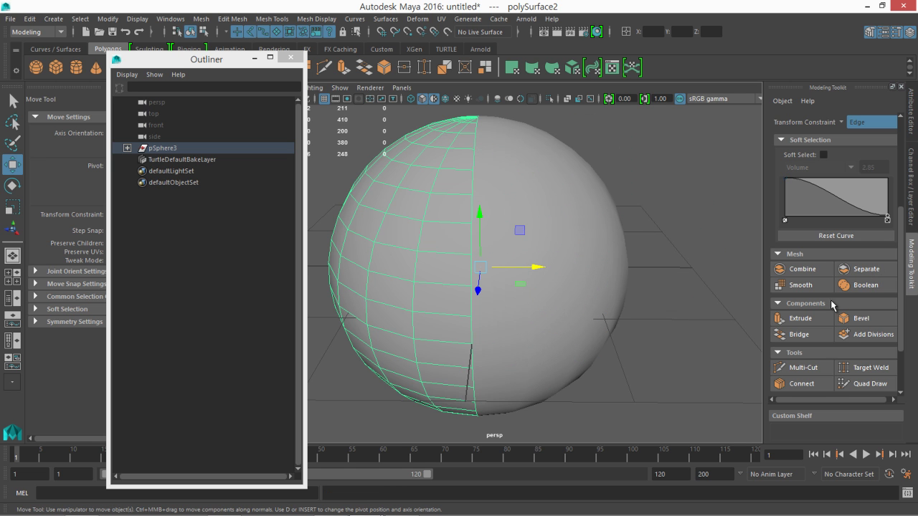
alt+drag(575, 254, 562, 239)
click(800, 284)
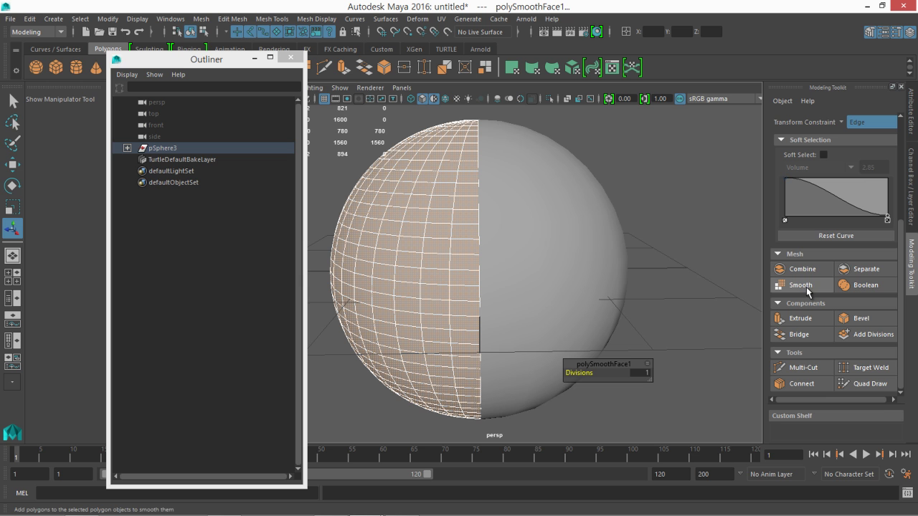
click(640, 372)
key(Return)
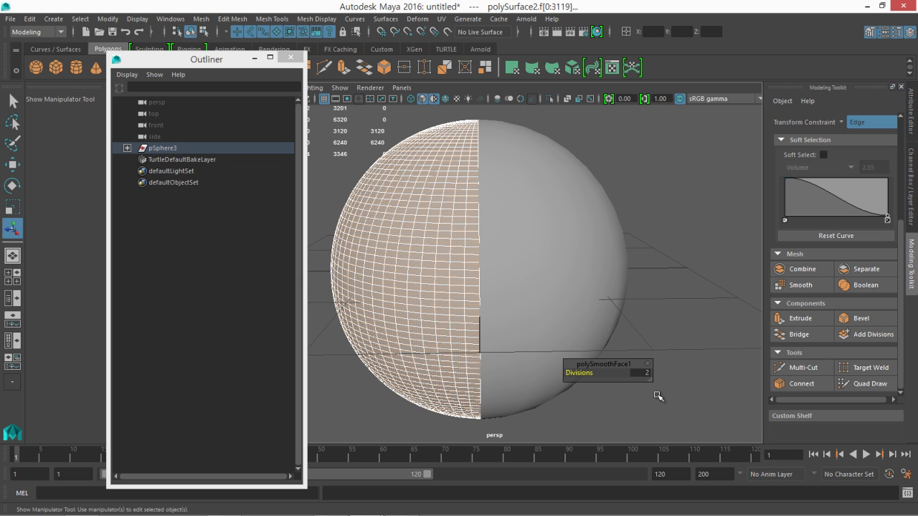
- Select the right half, toggle it from standard display to smooth mesh preview, and deselect it
click(541, 266)
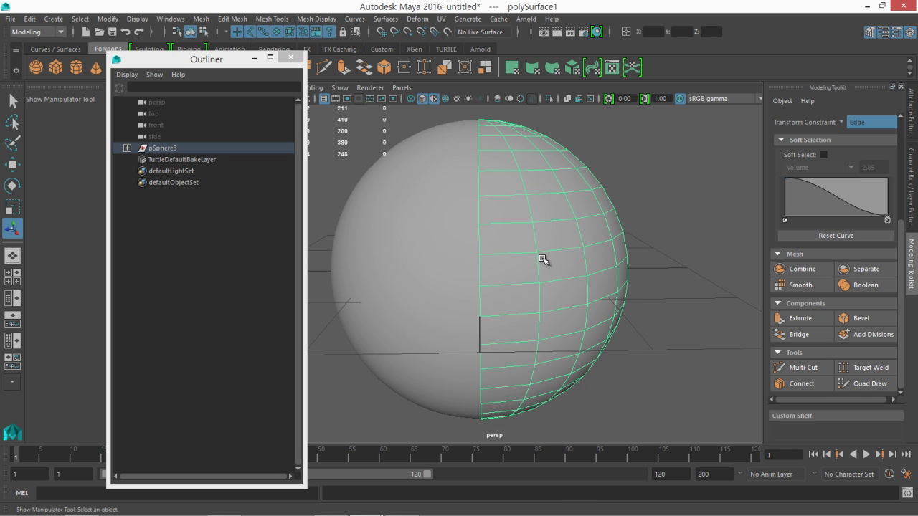
click(649, 271)
click(579, 263)
key(1)
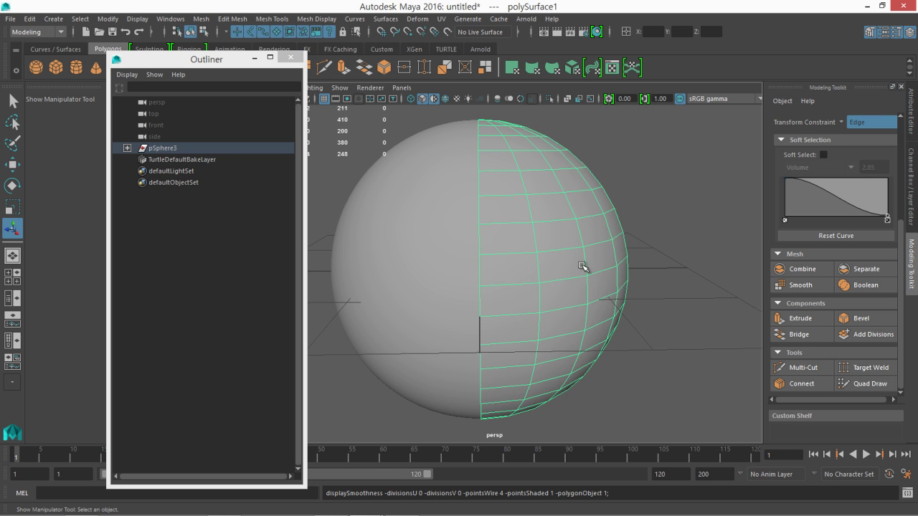
key(3)
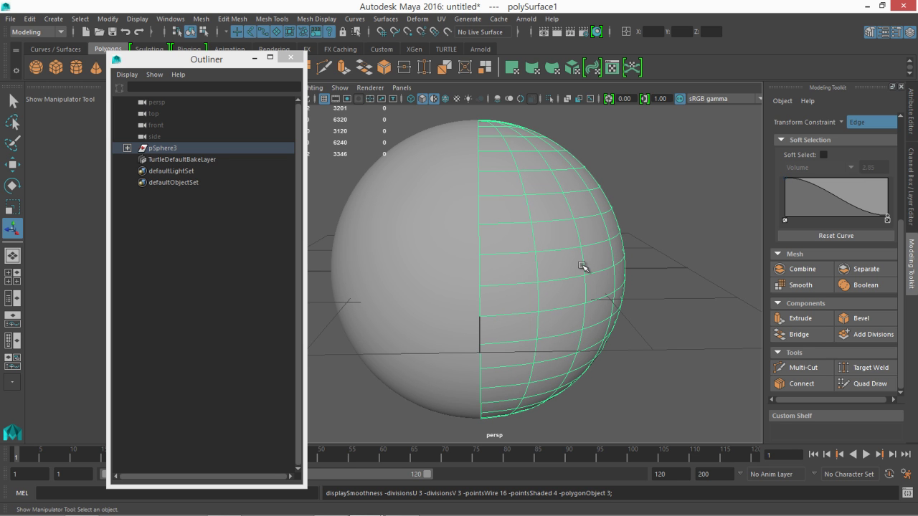
click(707, 268)
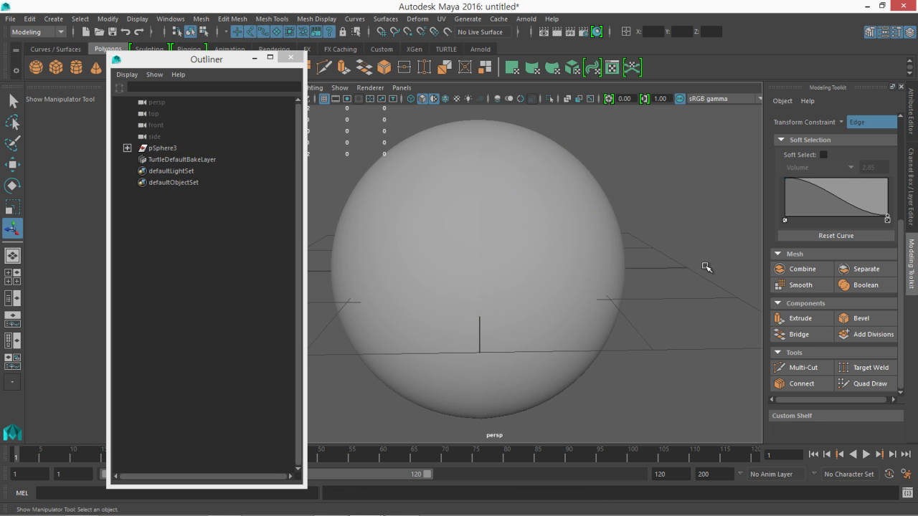
- Select both halves to compare the smoothed mesh with the smooth preview, and reselect only the right half
click(429, 201)
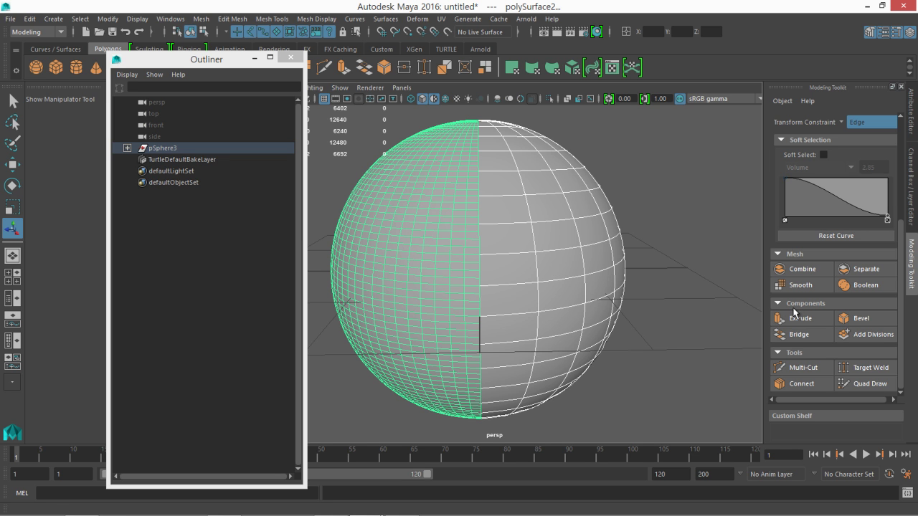
click(544, 298)
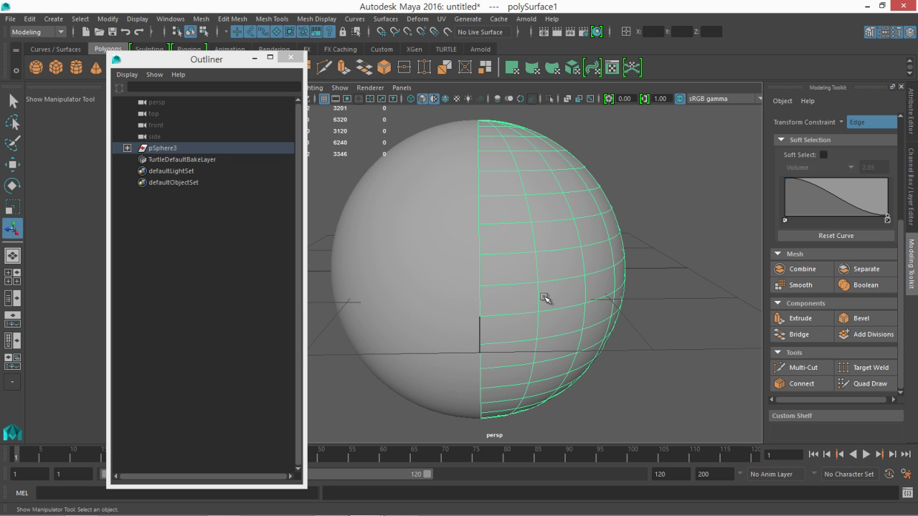
mouse_move(510, 296)
alt+mouse_down()
mouse_move(502, 298)
mouse_move(511, 301)
alt+mouse_up()
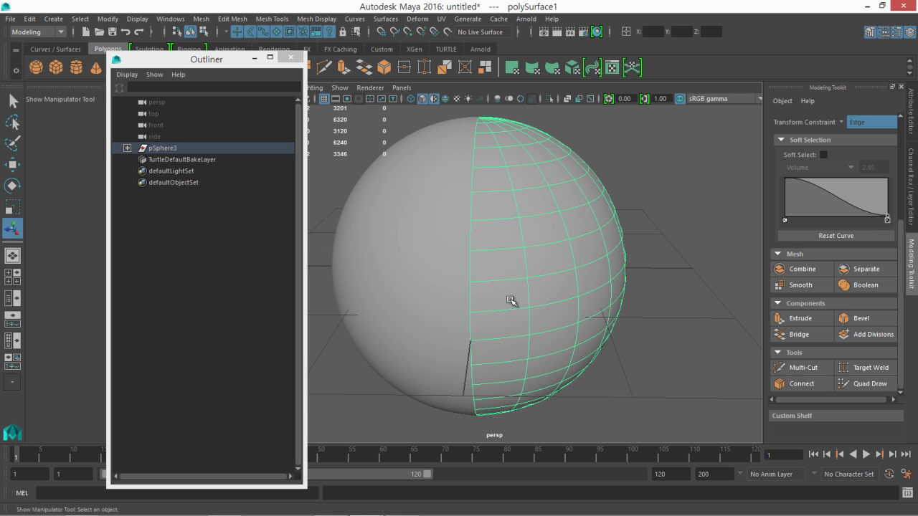